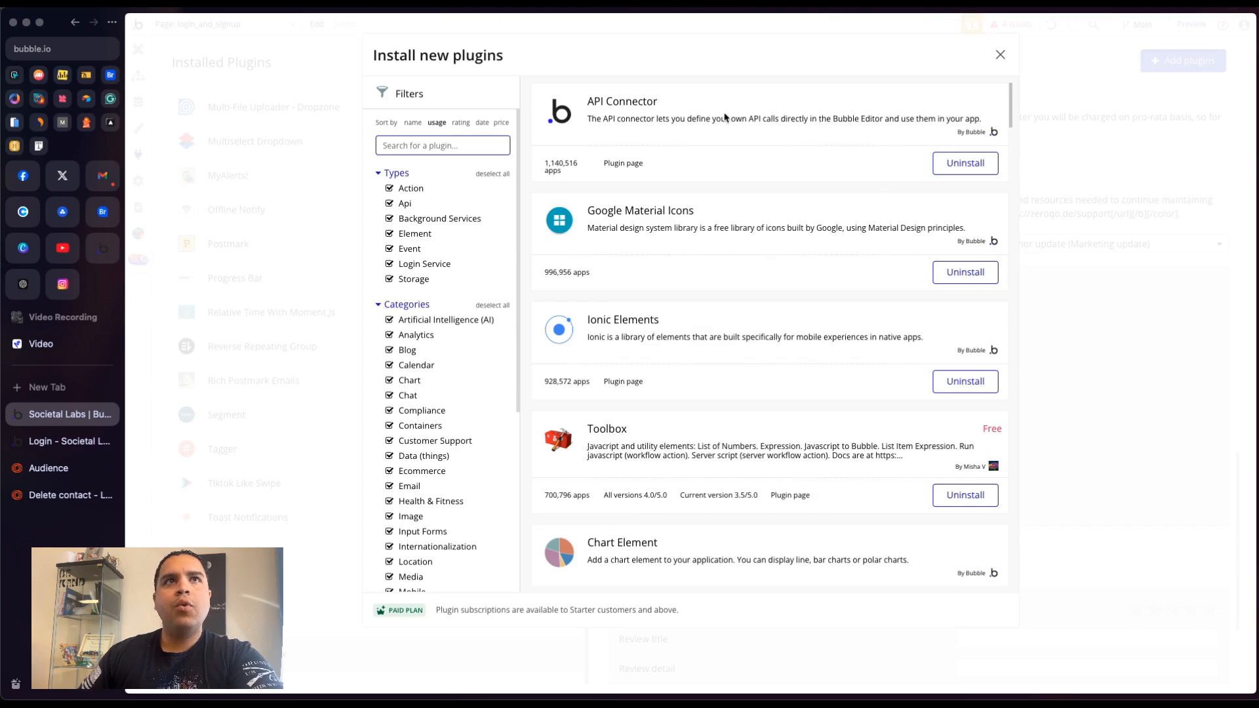
- Search the plugin store for loops and install the Complete Loops.so integration plugin, then close the store
type("loops")
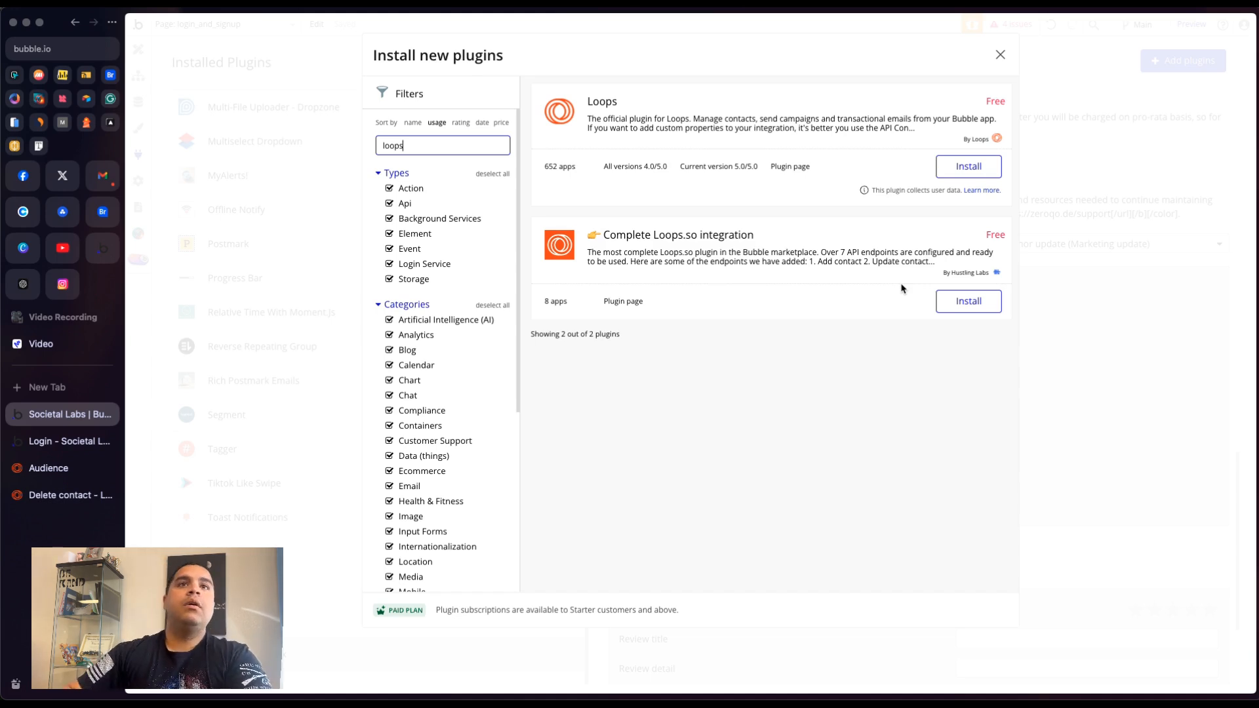
left_click(967, 302)
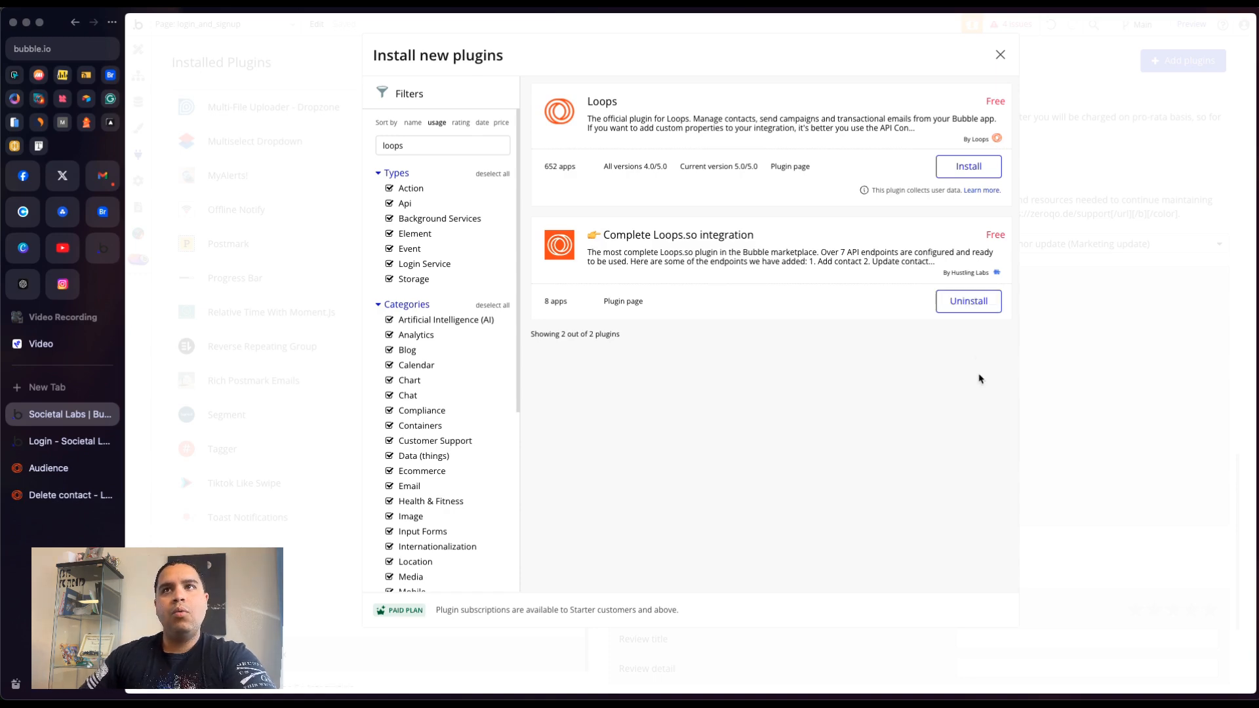
left_click(1002, 61)
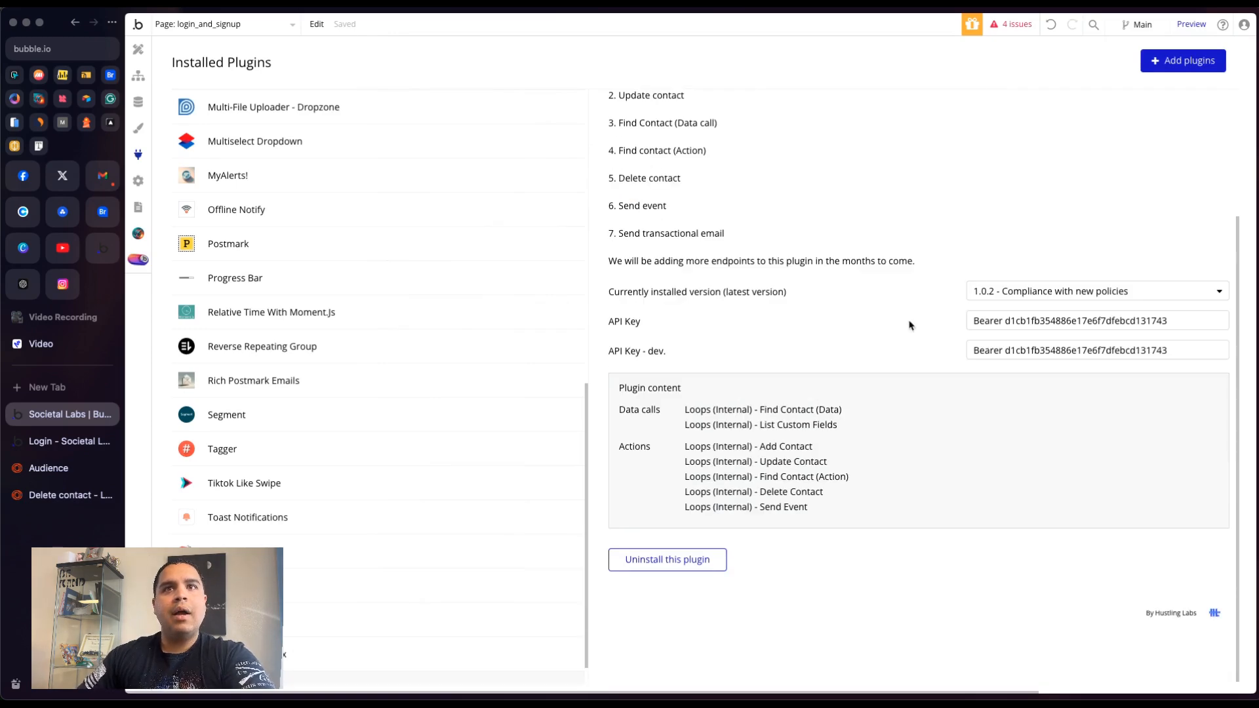
- Compare the plugin's API Key fields with the API keys listed in the Loops account settings
scroll(751, 373, "up", 3)
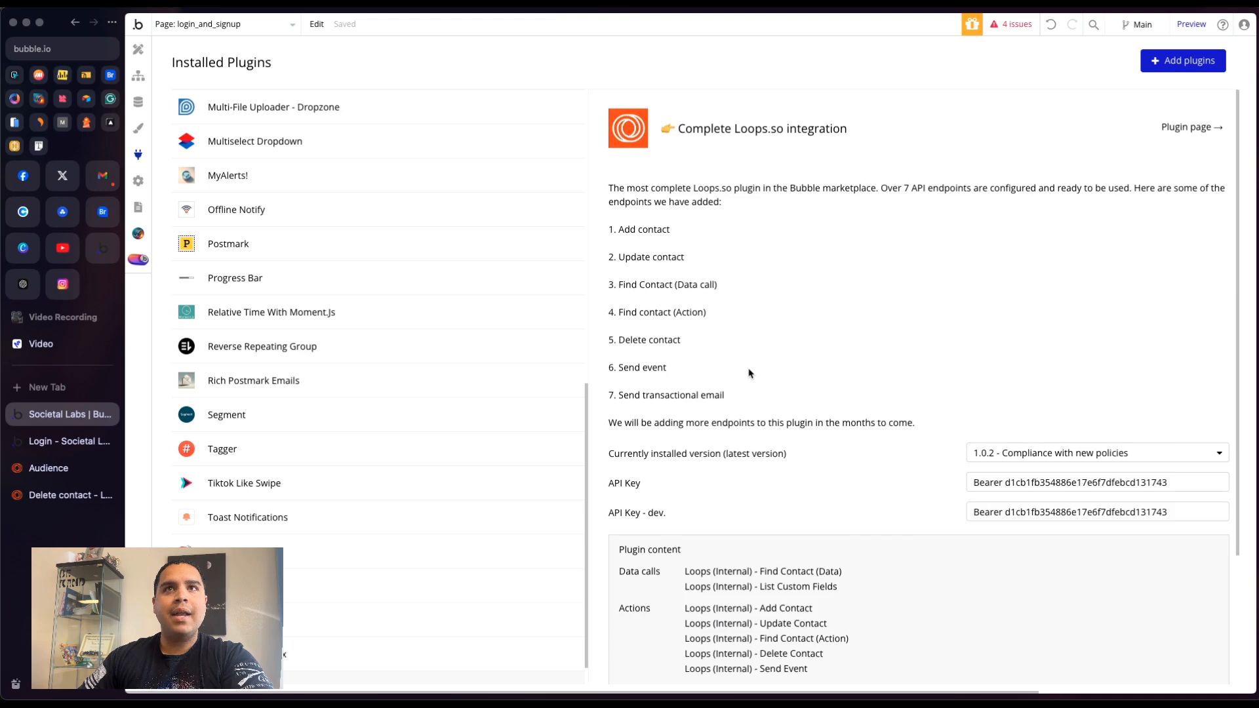
scroll(751, 374, "down", 3)
left_click(1027, 318)
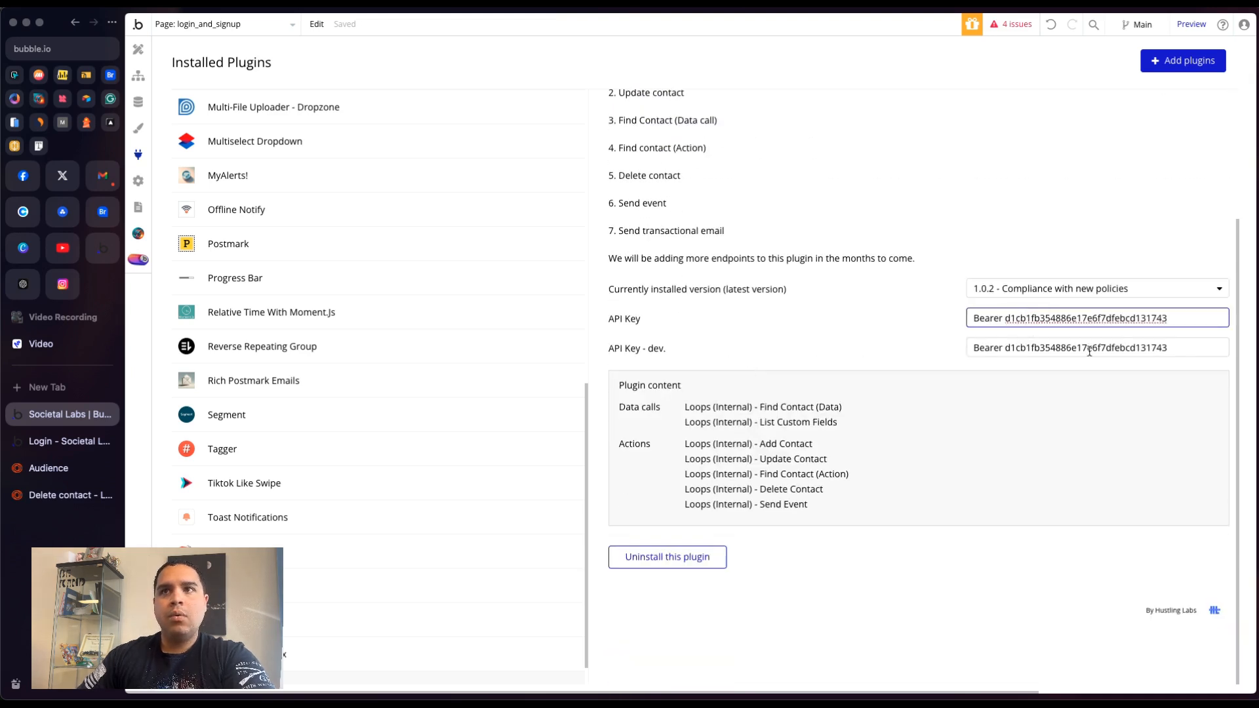
left_click(877, 320)
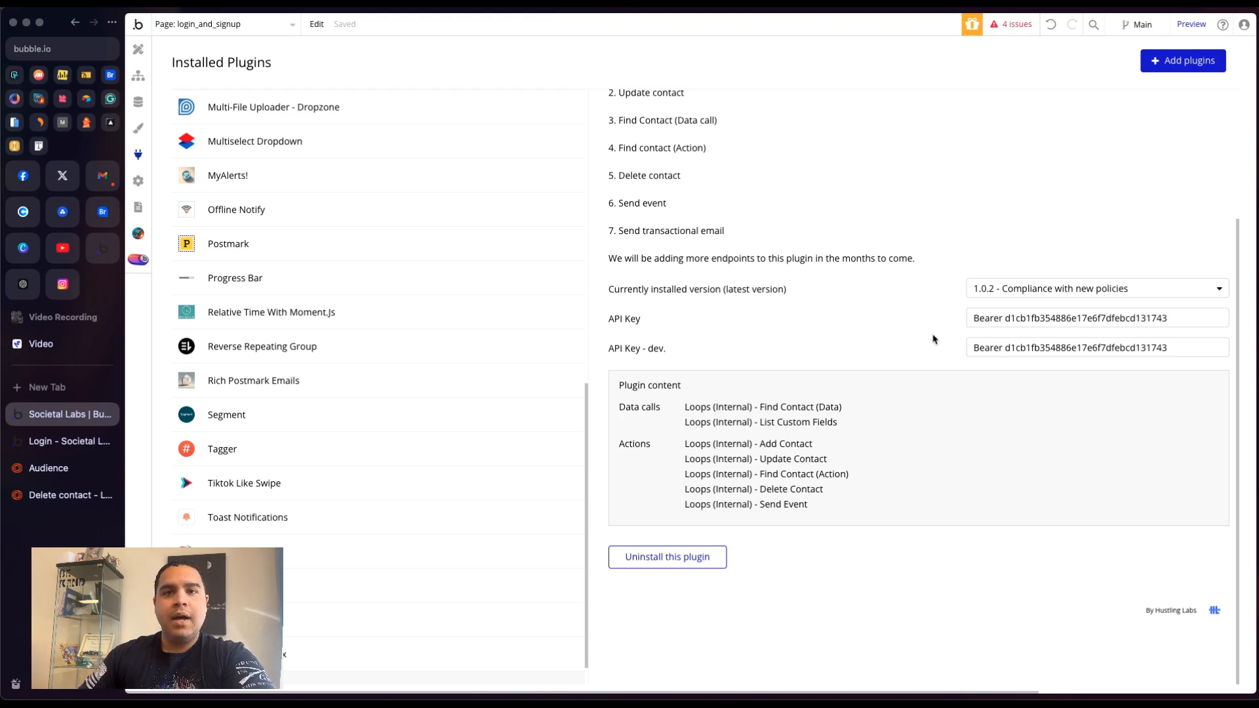
left_click(932, 335)
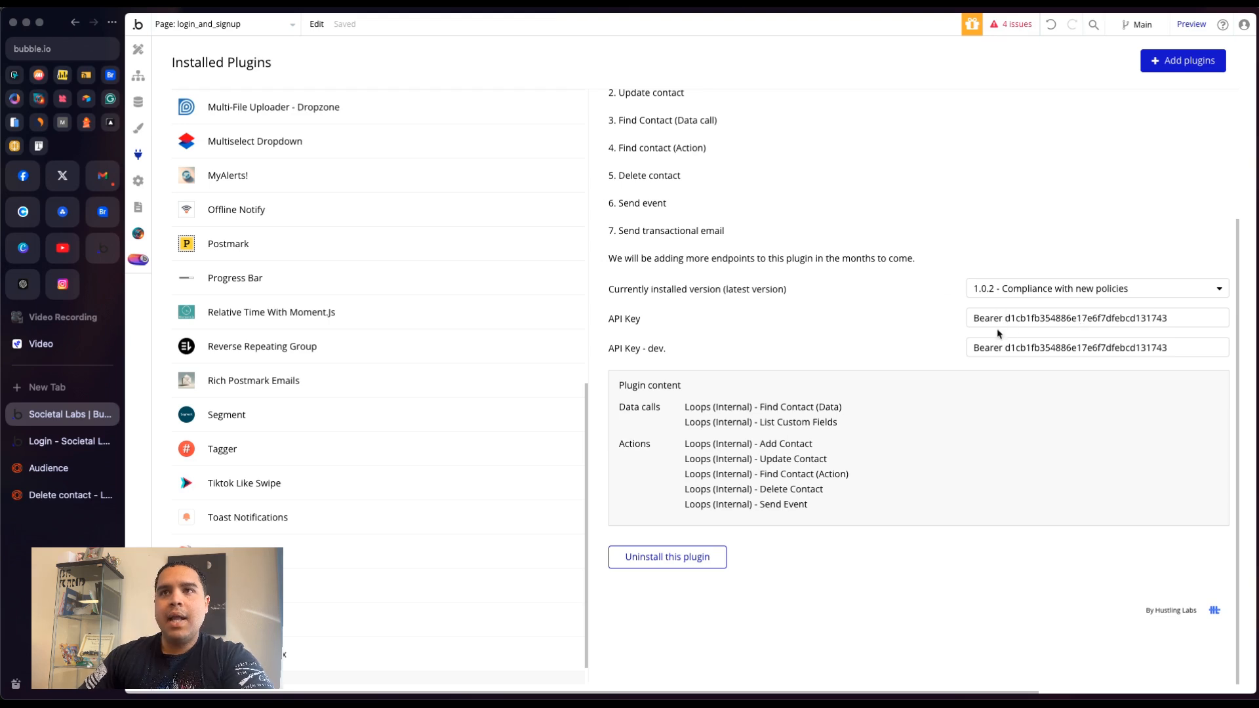
double_click(1042, 319)
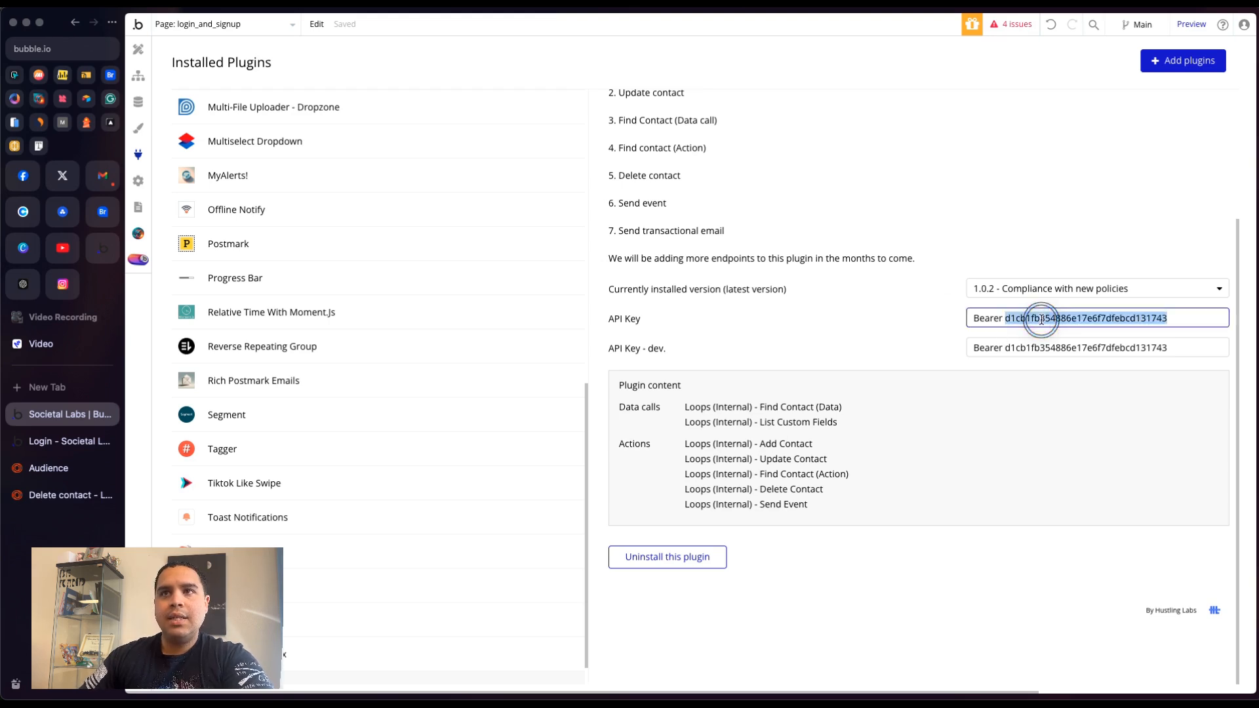
left_click(48, 476)
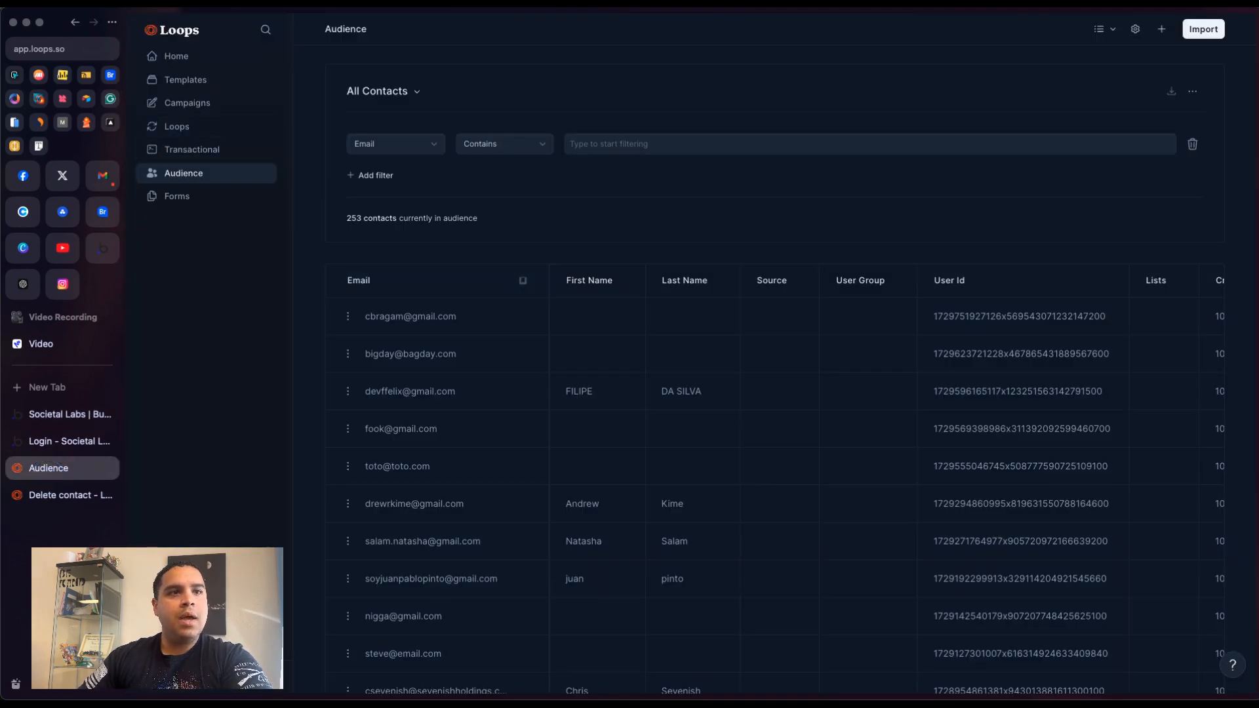
left_click(207, 676)
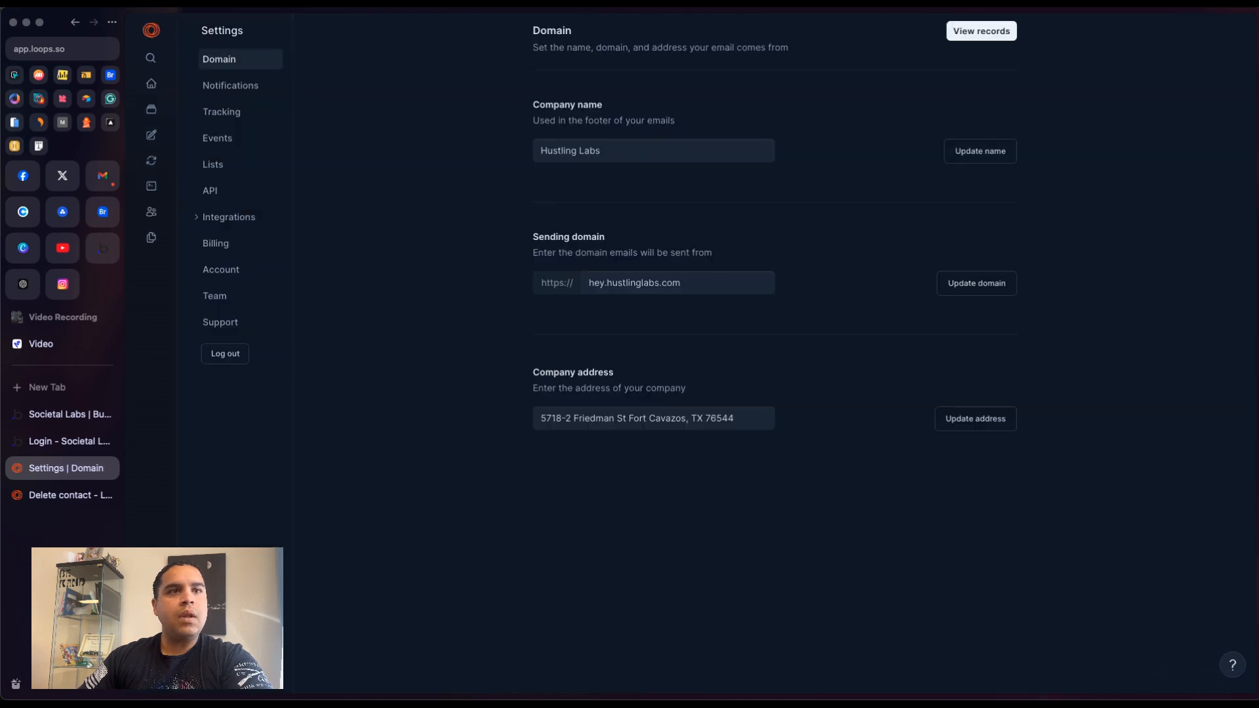
left_click(222, 190)
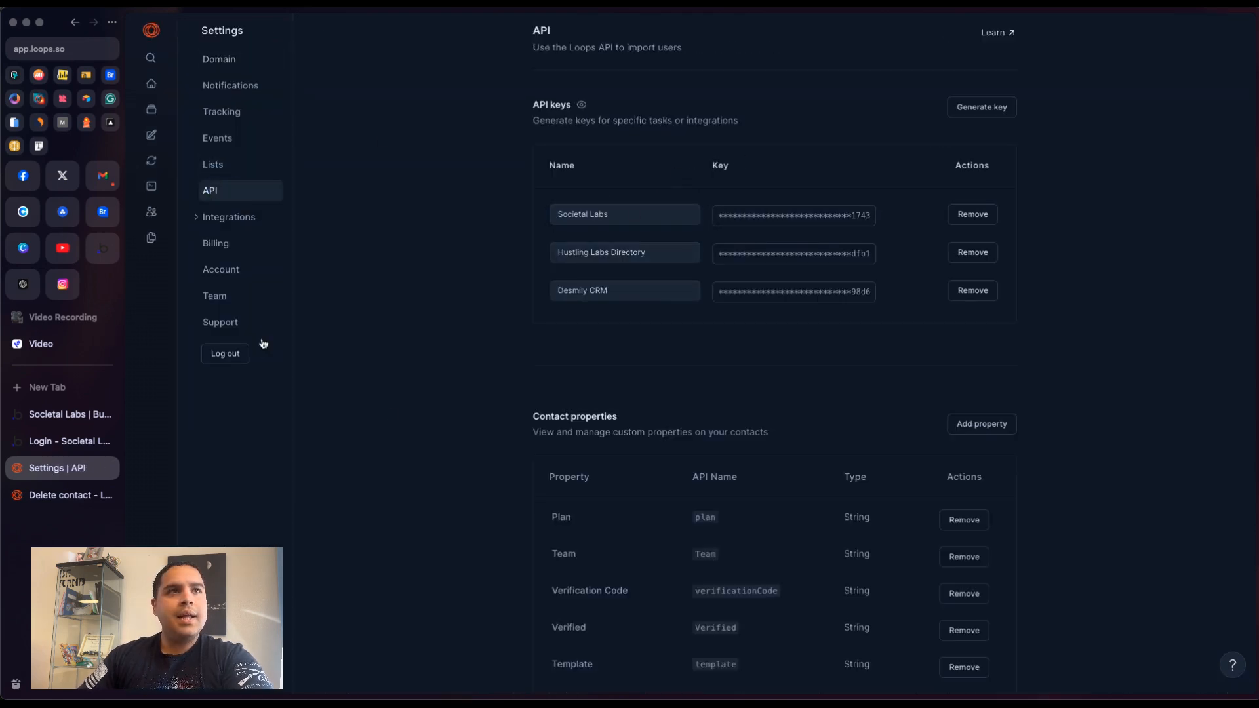
left_click(58, 414)
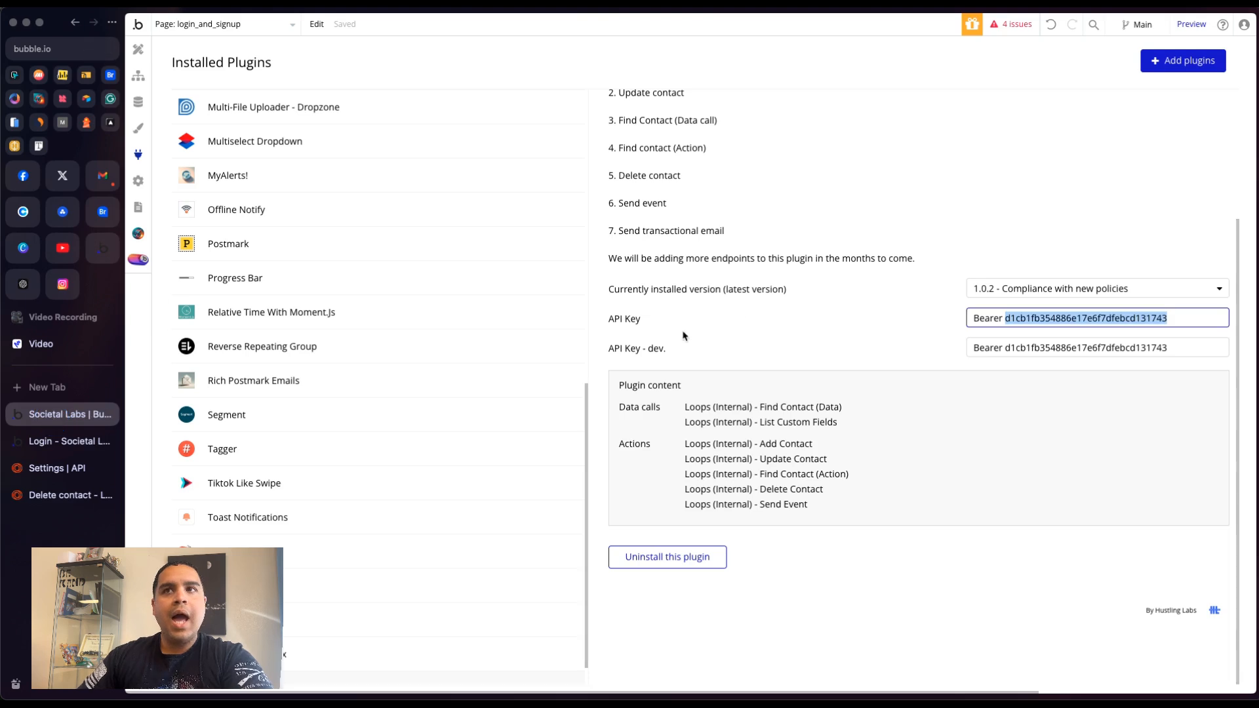
- Inspect the values in the plugin's API Key and API Key - dev. fields
left_click_drag(970, 318, 1004, 318)
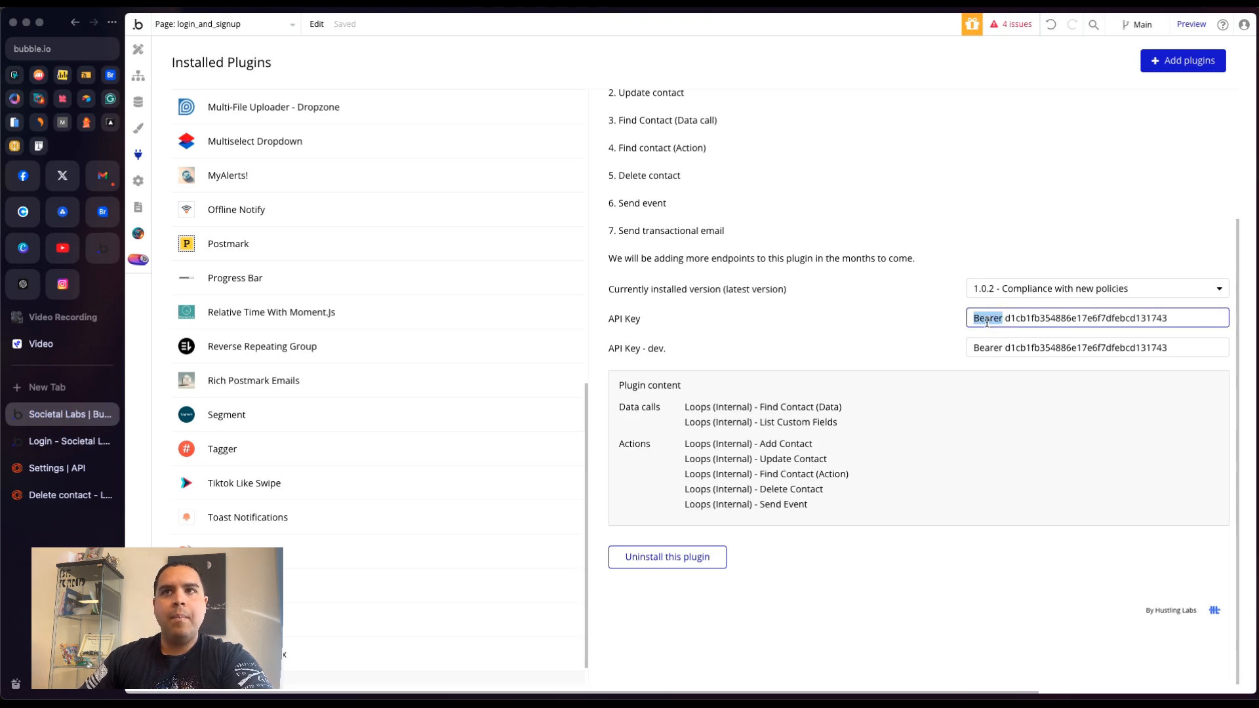
left_click(1003, 318)
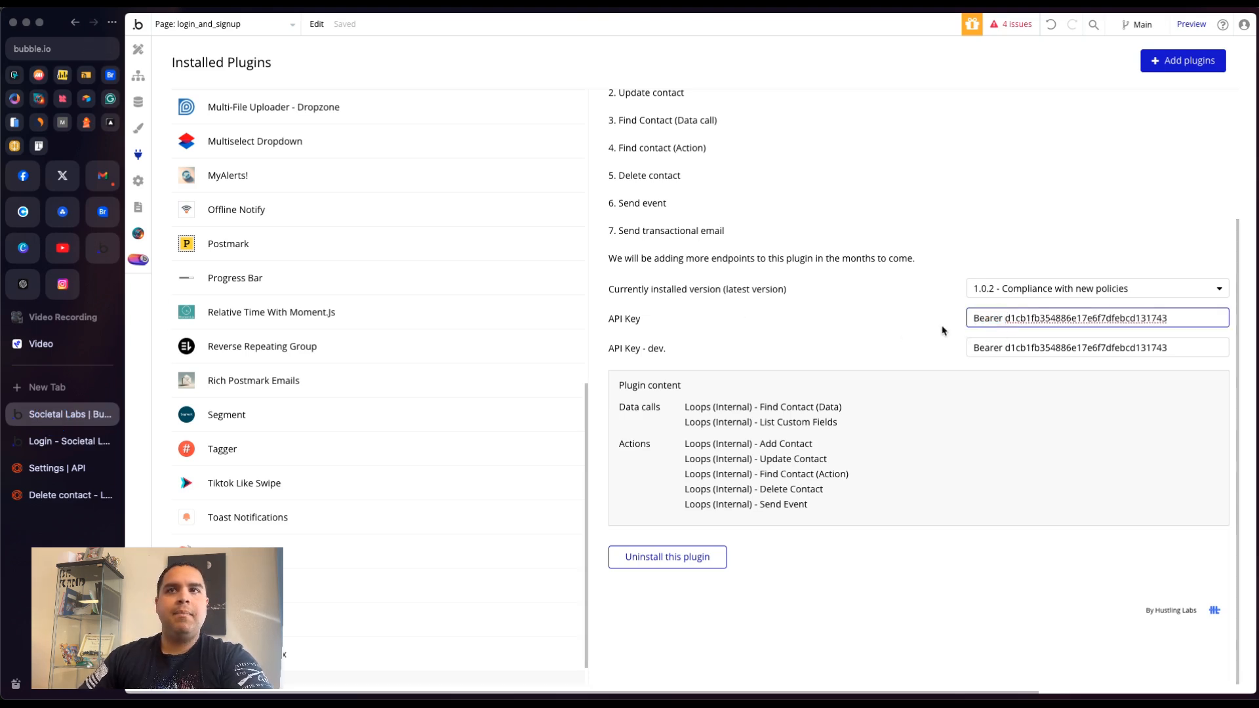
left_click(815, 353)
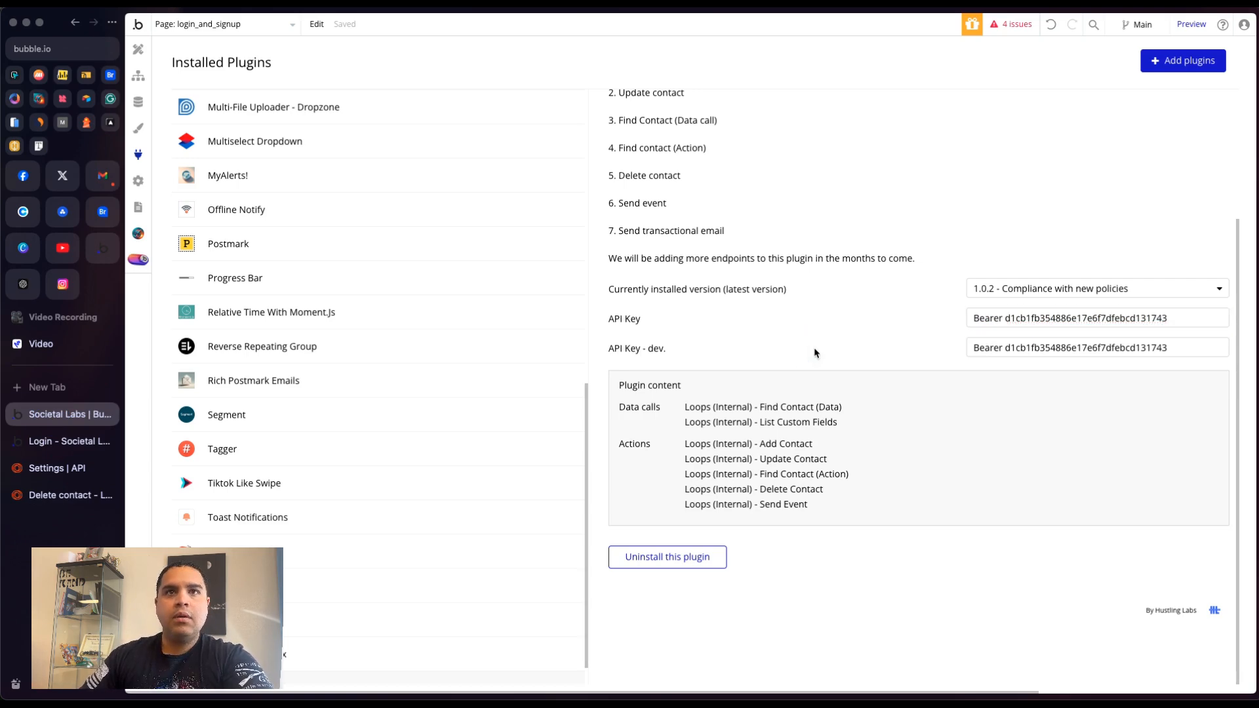
left_click(621, 320)
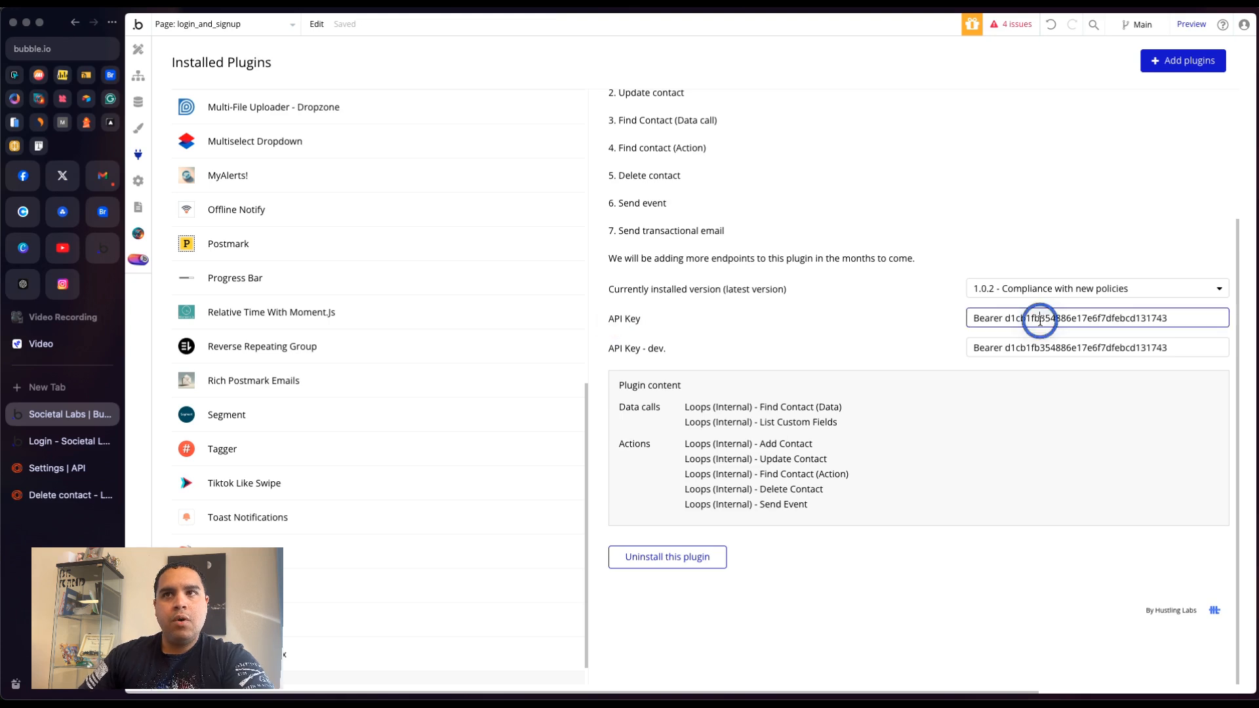
double_click(1040, 319)
double_click(1040, 320)
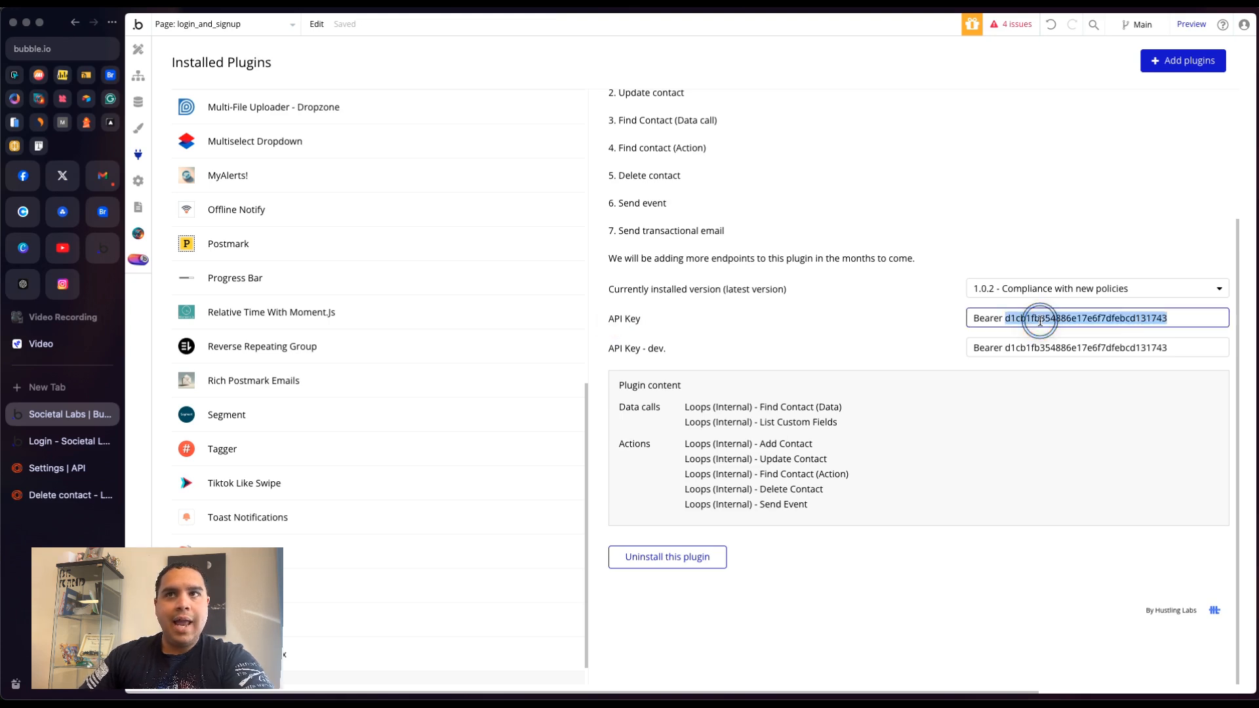
triple_click(984, 348)
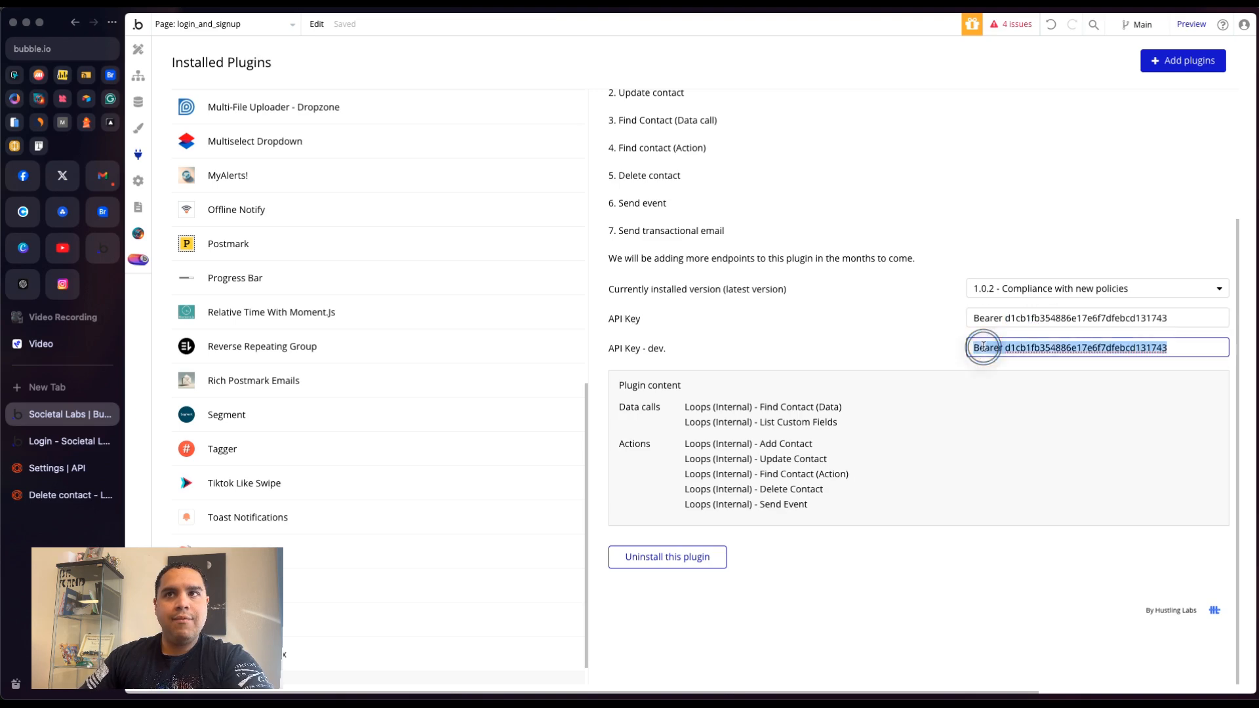
left_click(851, 317)
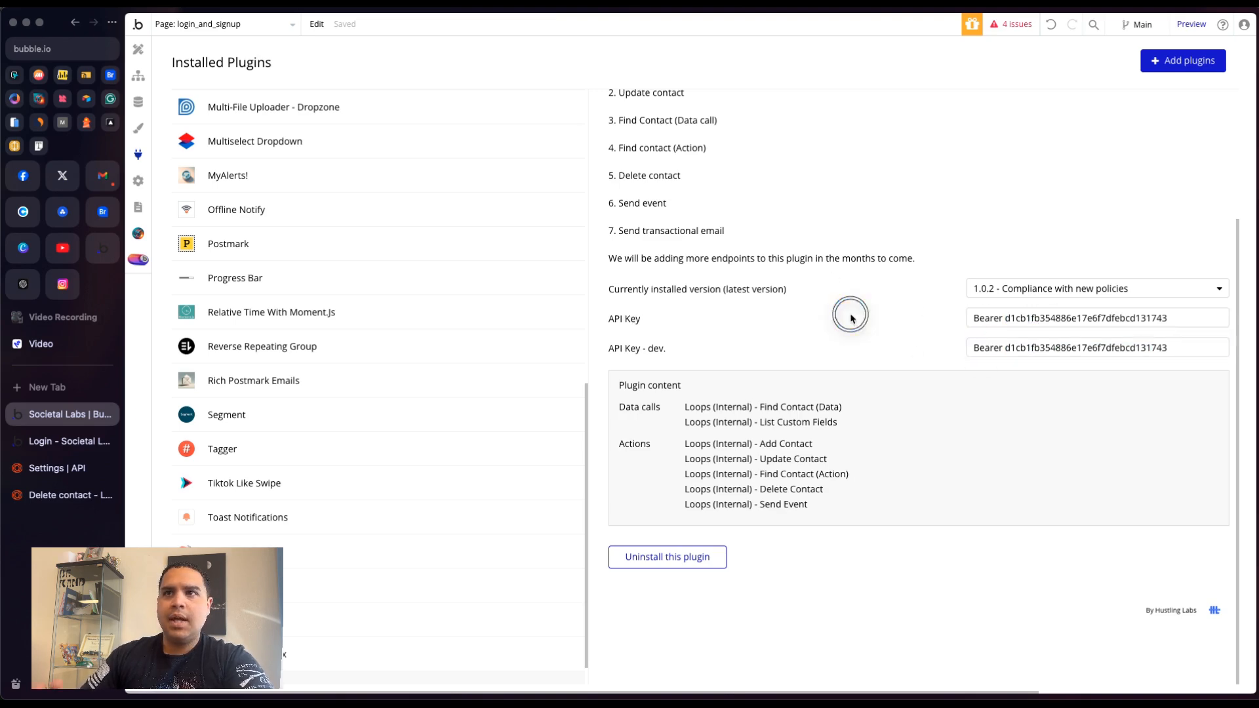
scroll(819, 369, "up", 3)
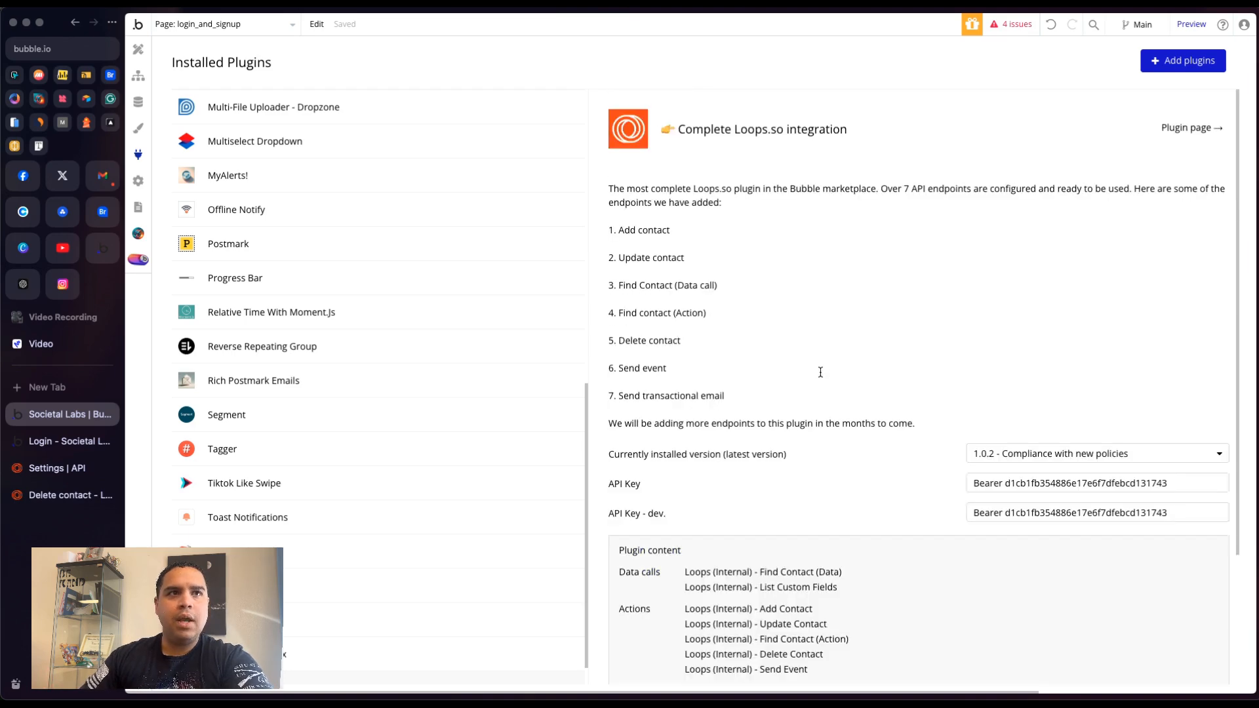
scroll(823, 390, "down", 3)
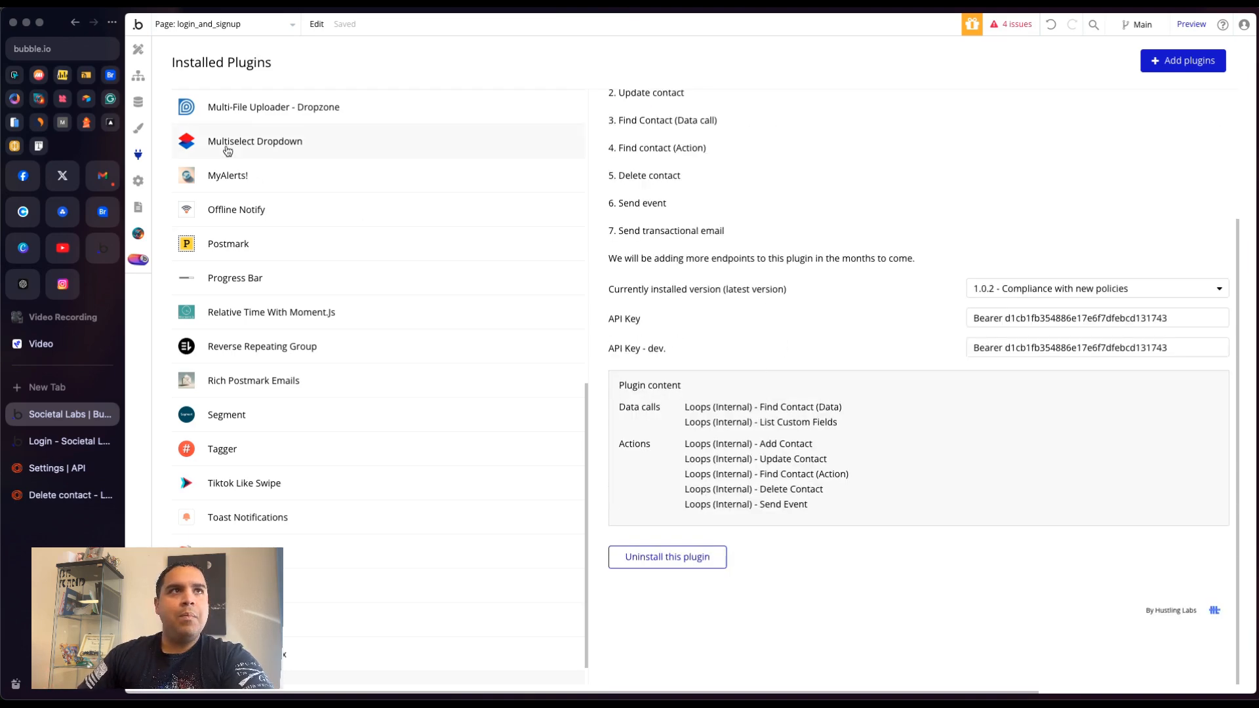
- In the design editor, show the Sign Up Group and hide the Sign In Group inside the Left Side Group
left_click(141, 51)
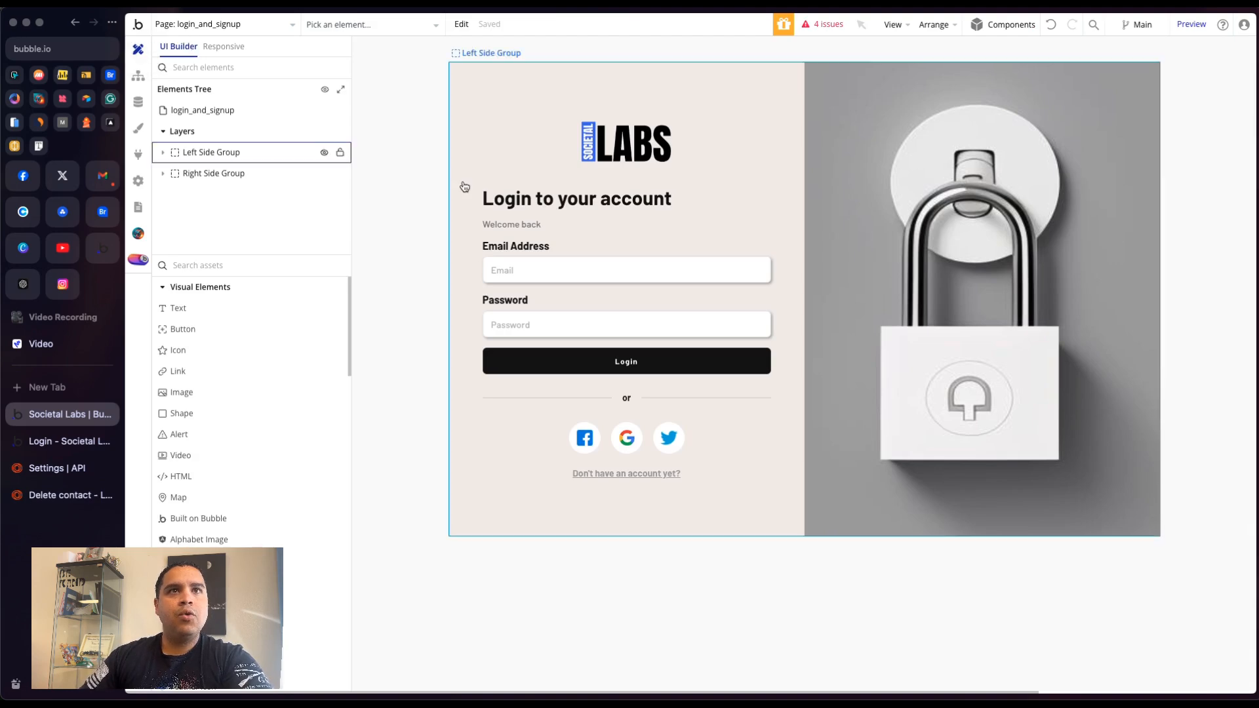
left_click(177, 155)
left_click(325, 174)
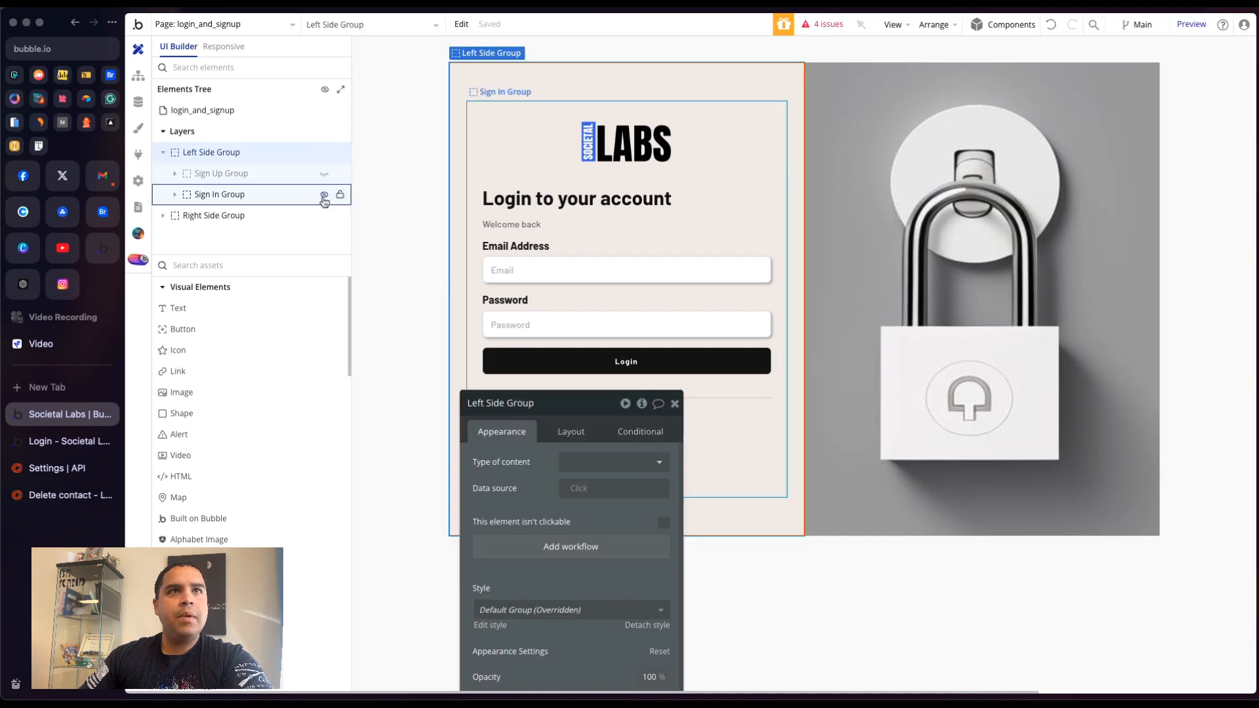
left_click(324, 196)
left_click(324, 177)
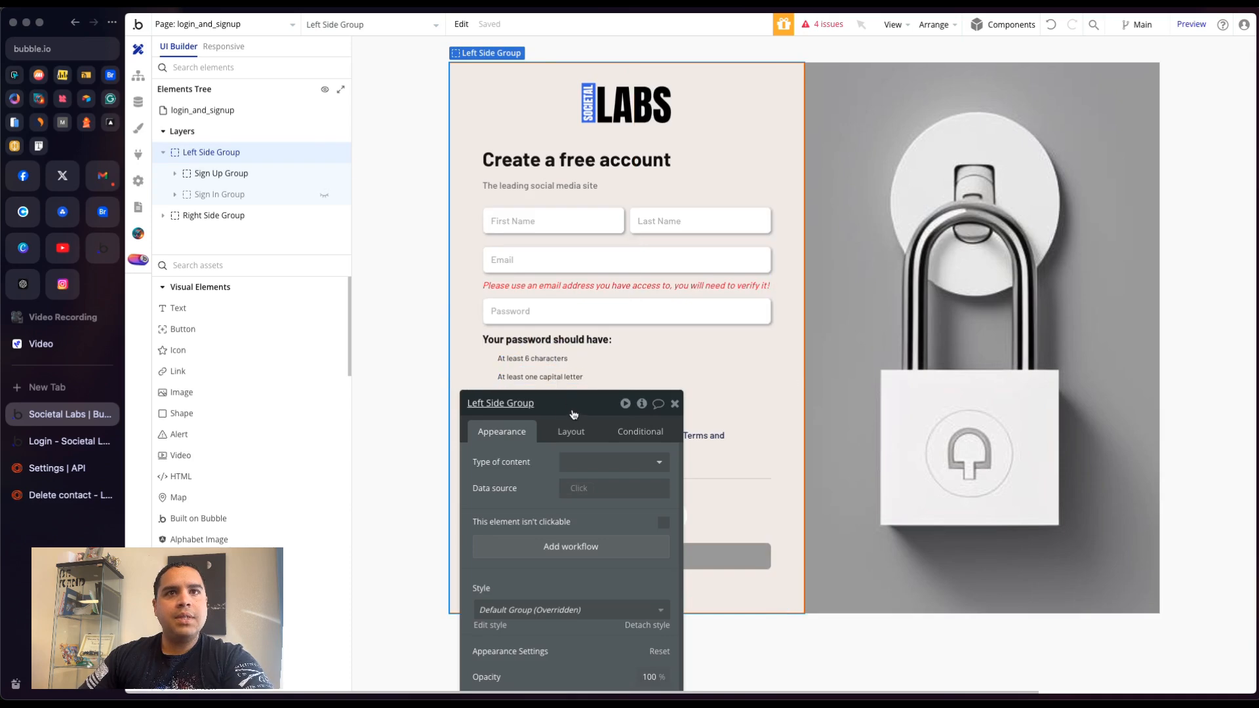
- Reveal the Stepp 2 Sign Up Group inside the Sign Up Group to show the Sign Up button
left_click_drag(573, 414, 1010, 106)
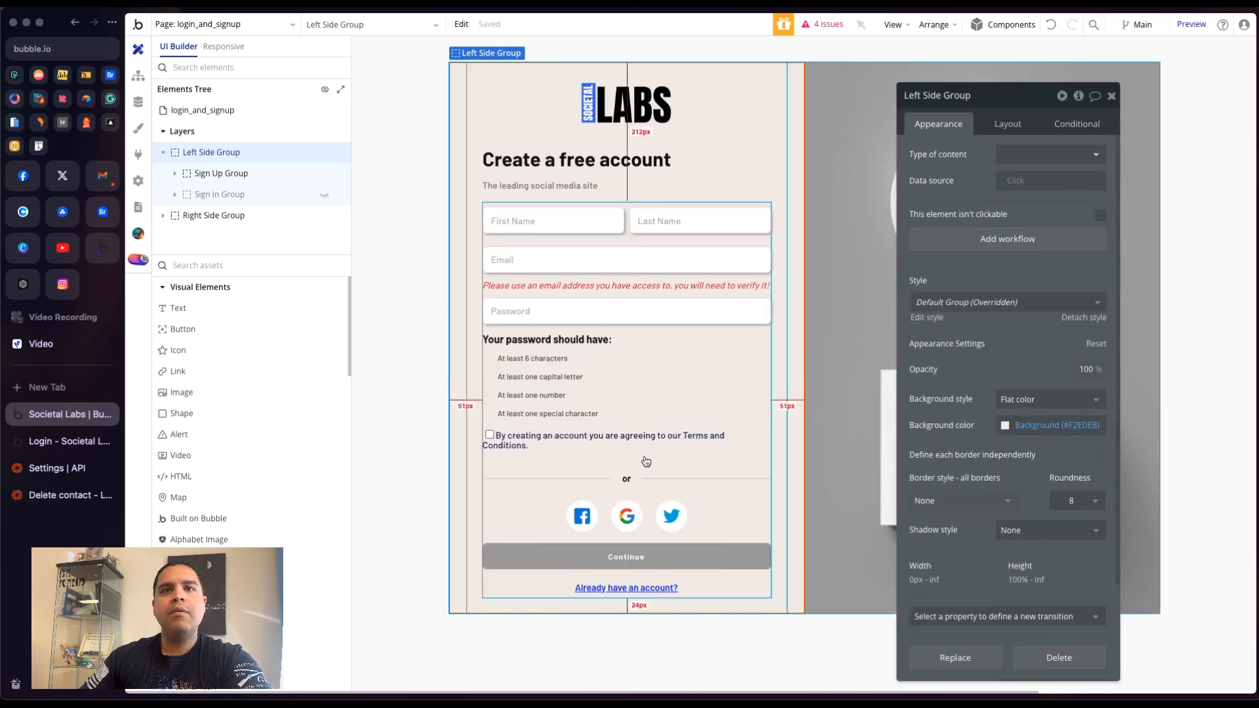
left_click(174, 175)
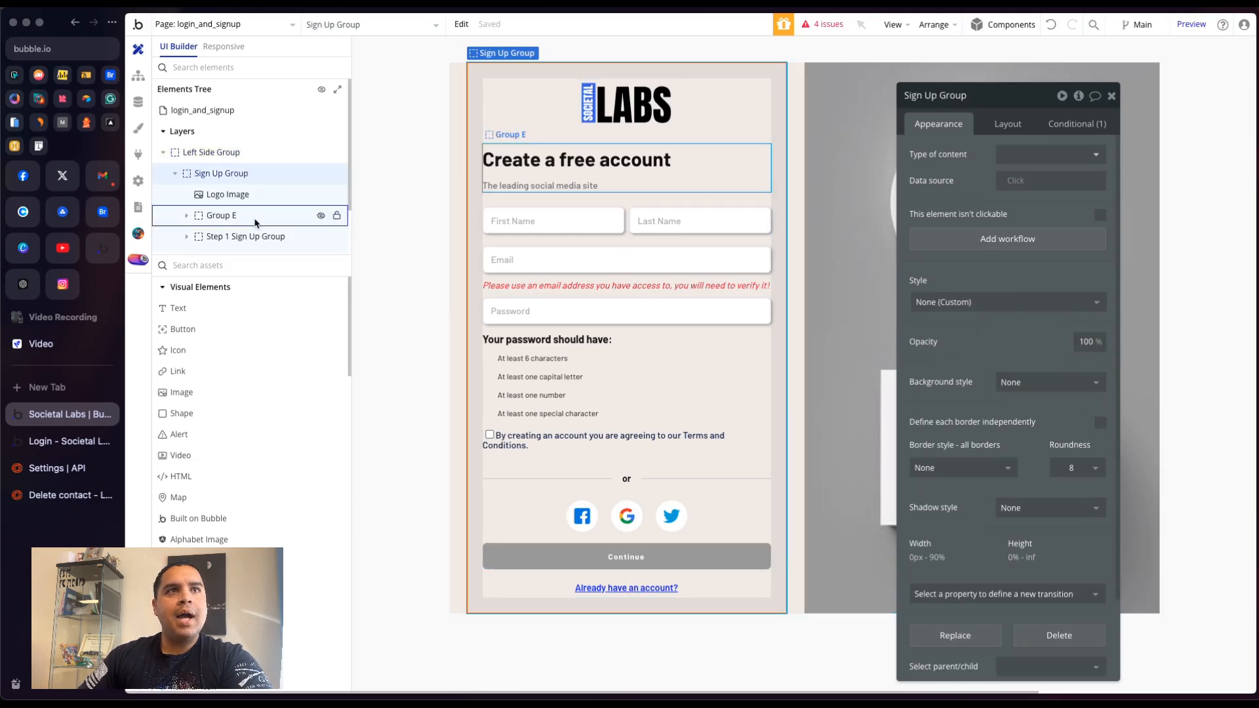
scroll(262, 196, "down", 2)
left_click(322, 180)
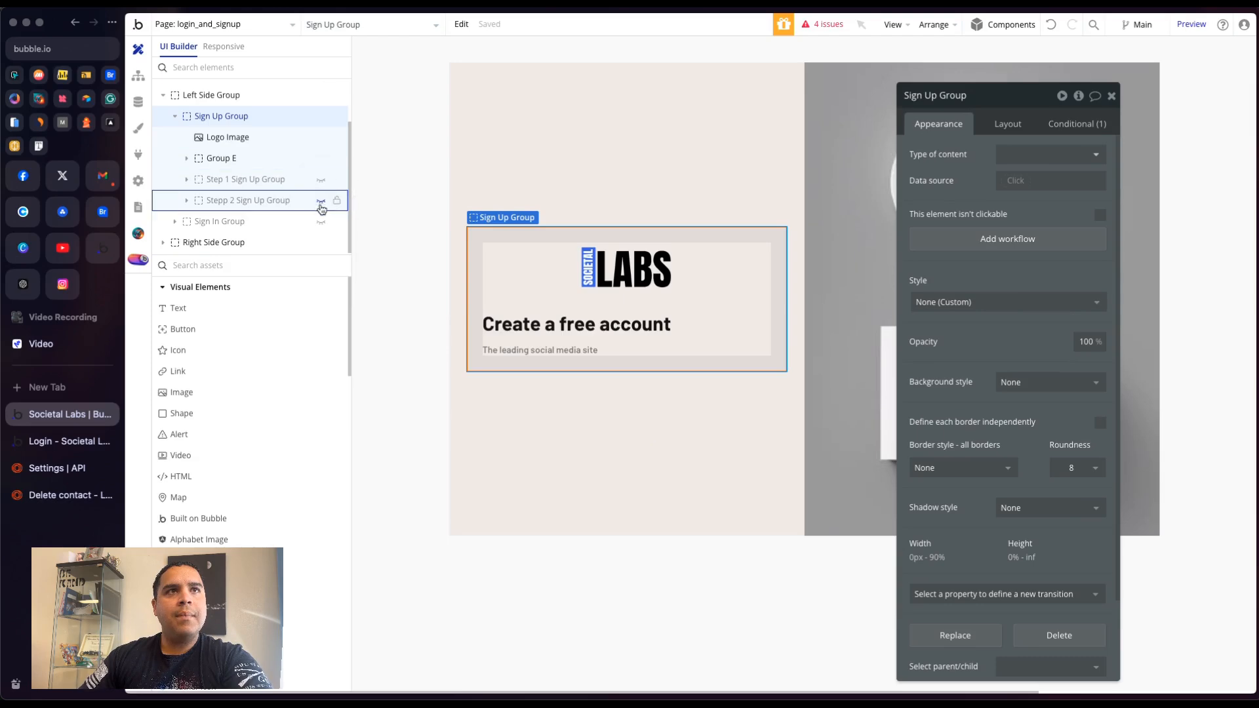
left_click(321, 202)
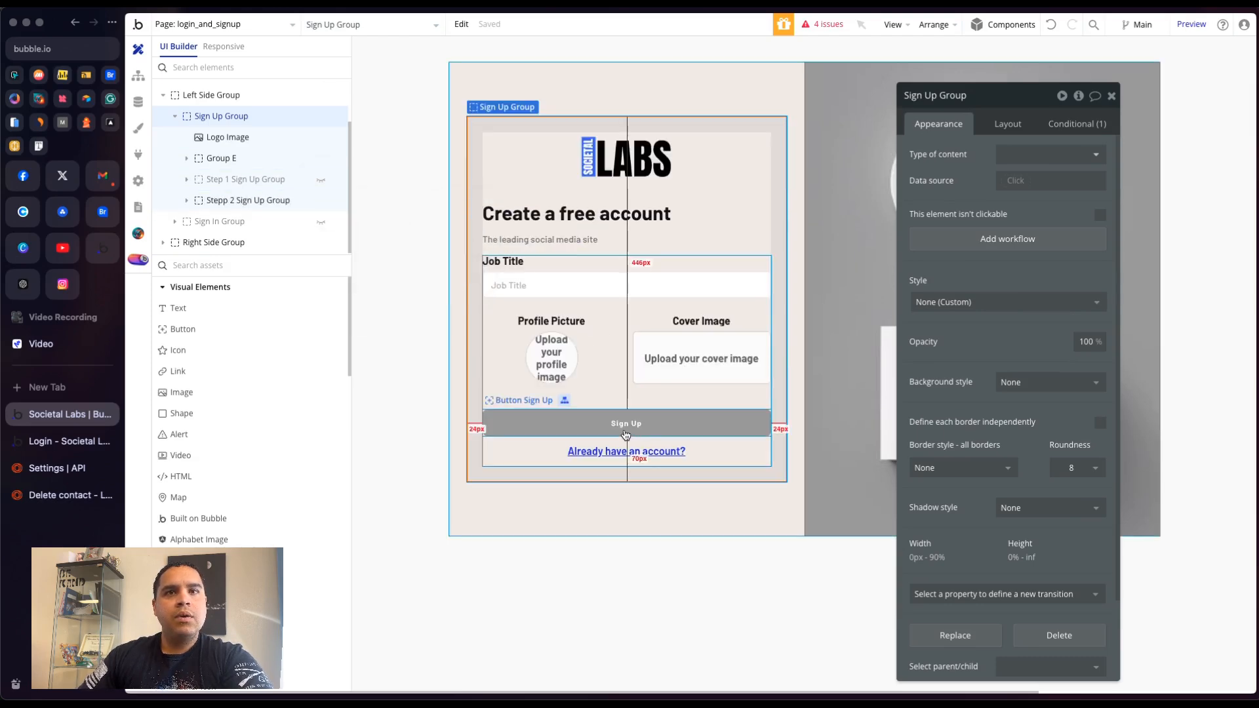
- Open the Sign Up button's workflow and insert a Loops (Internal) - Add Contact action after Make changes to current user
left_click(625, 429)
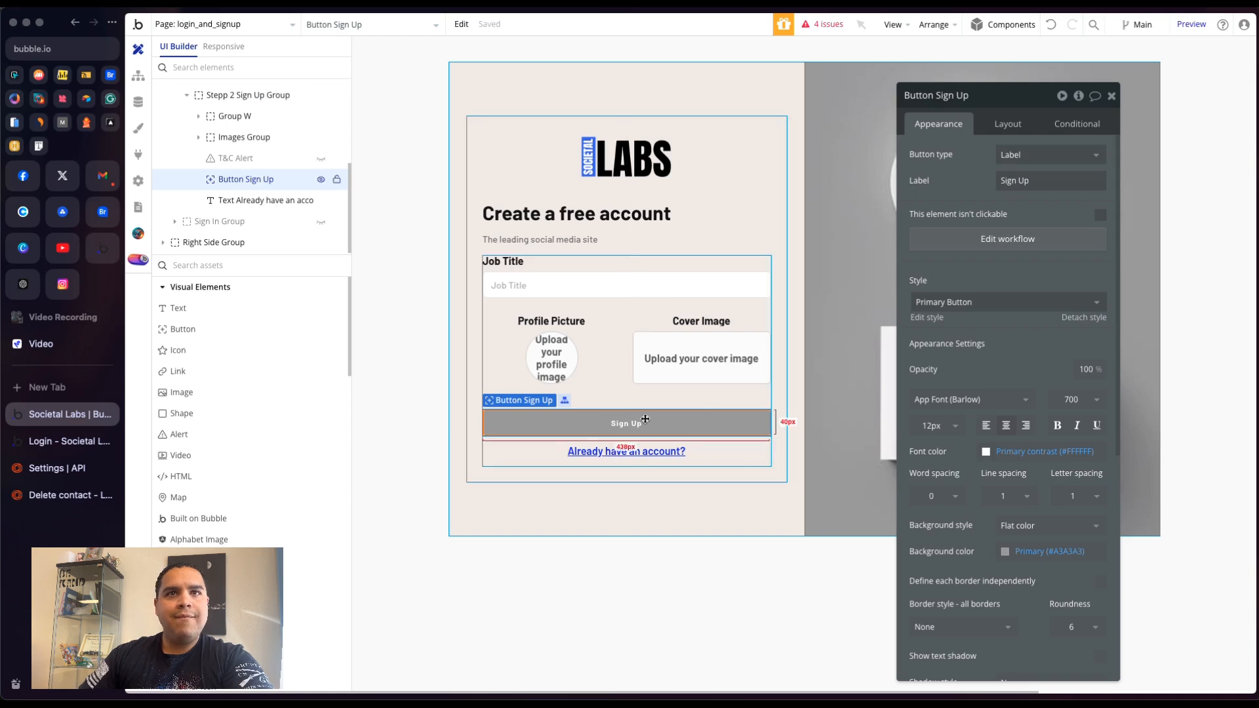
left_click(1021, 239)
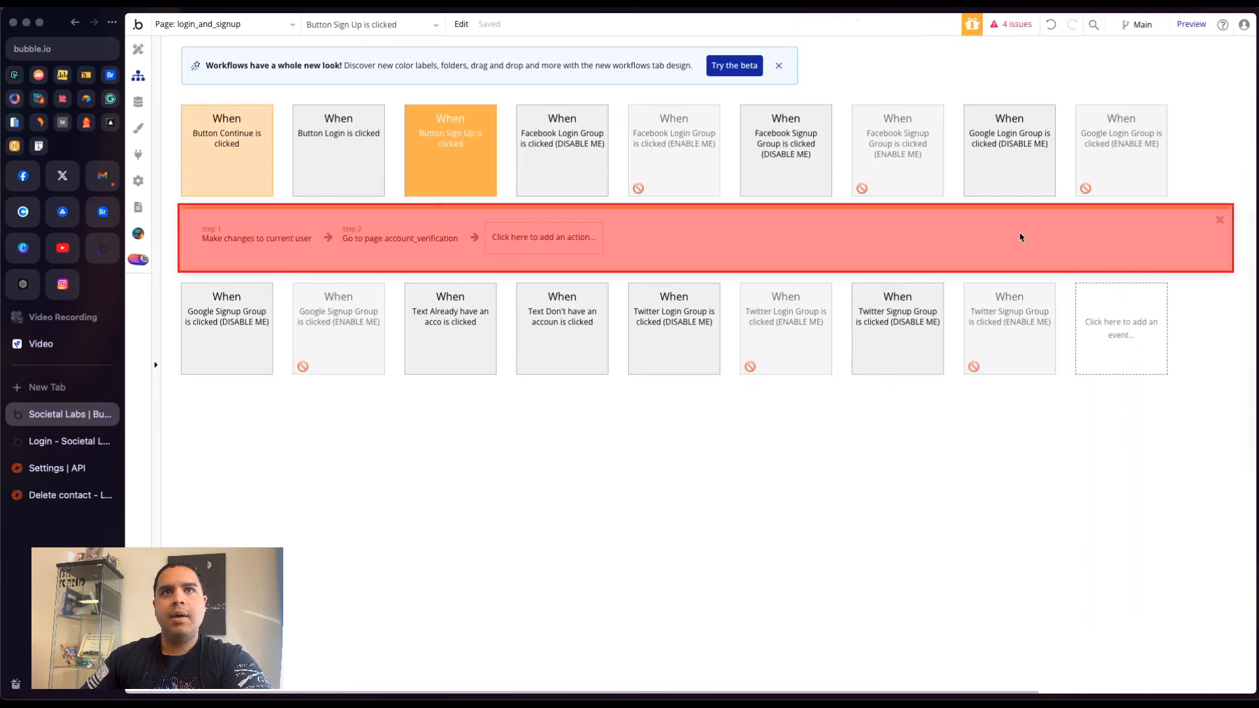
left_click(328, 237)
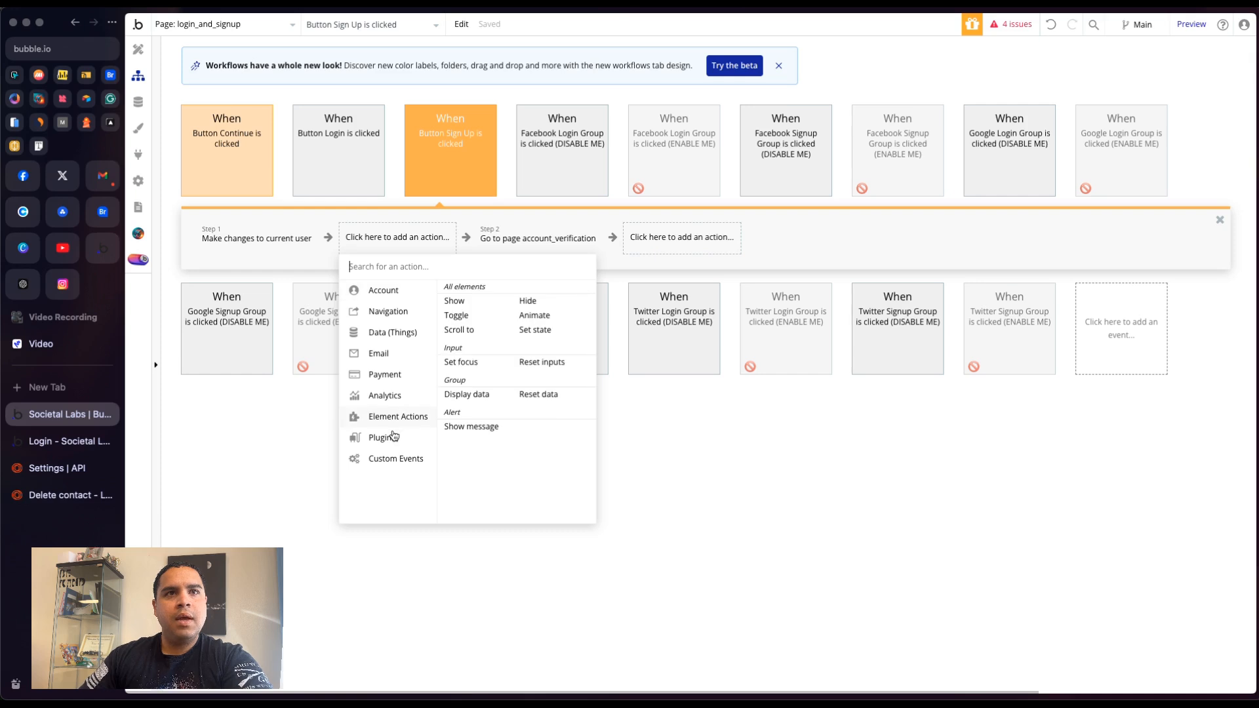
mouse_move(394, 440)
type("loop")
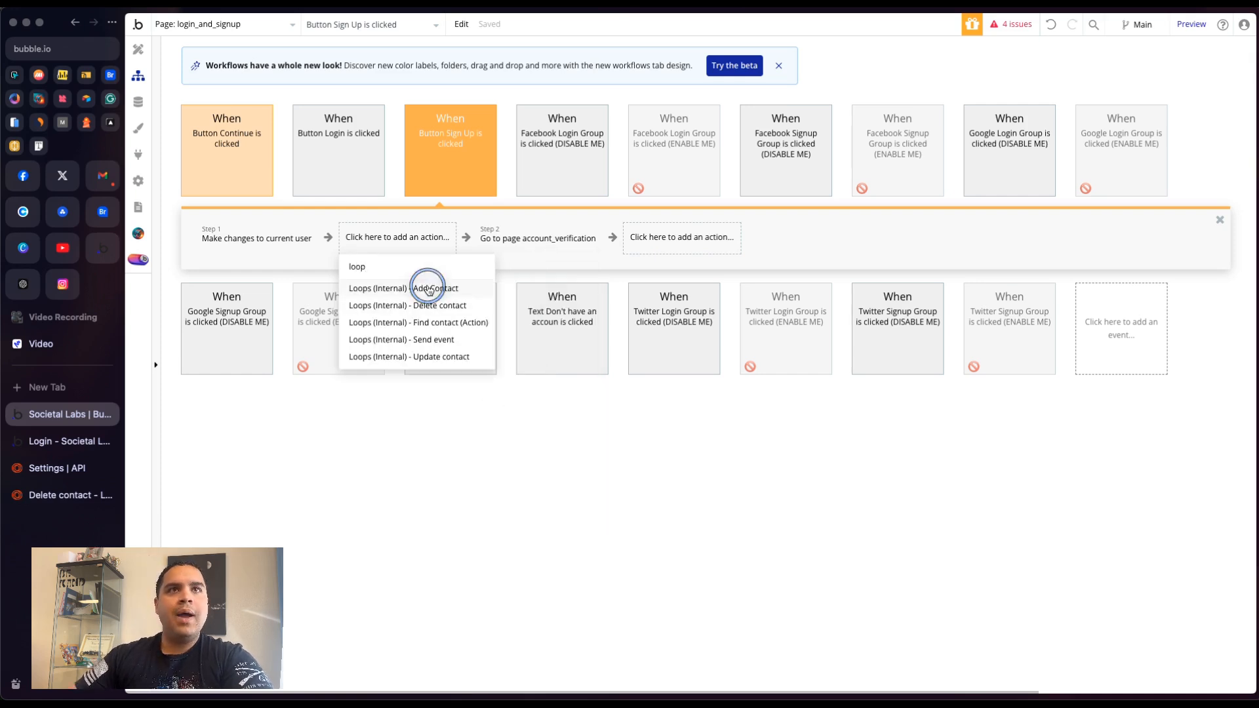
left_click(407, 289)
left_click(1039, 136)
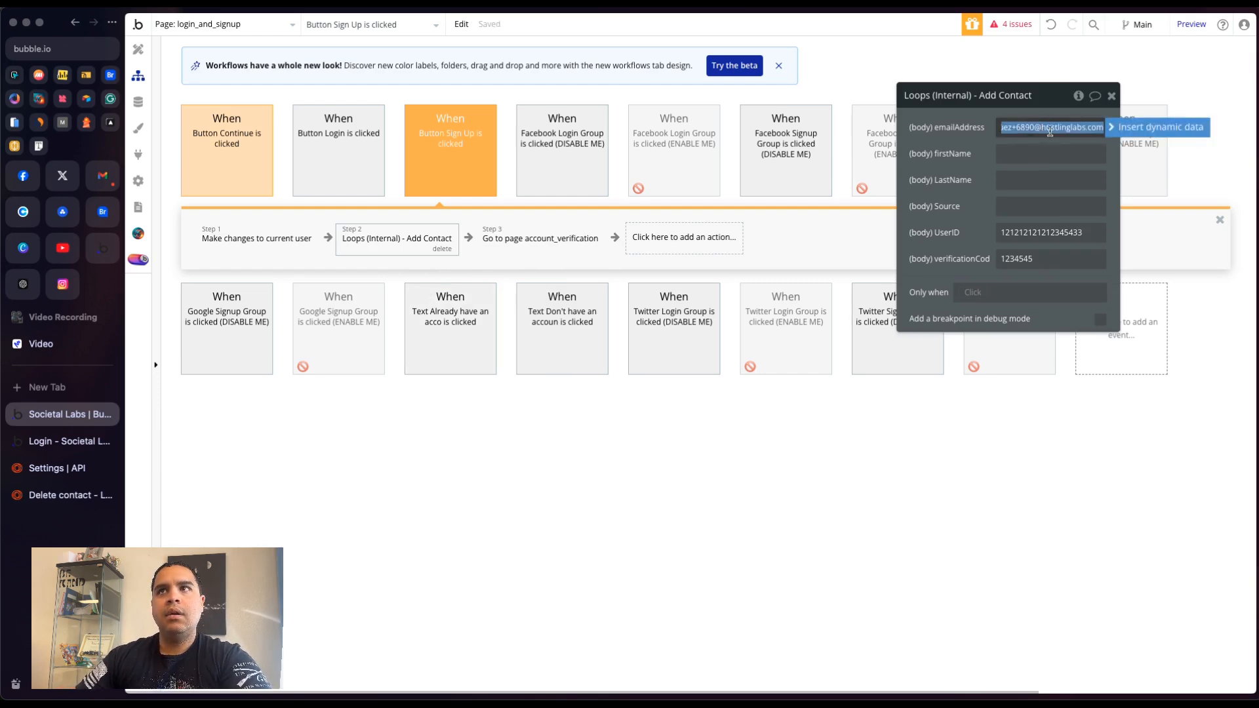
left_click(1153, 129)
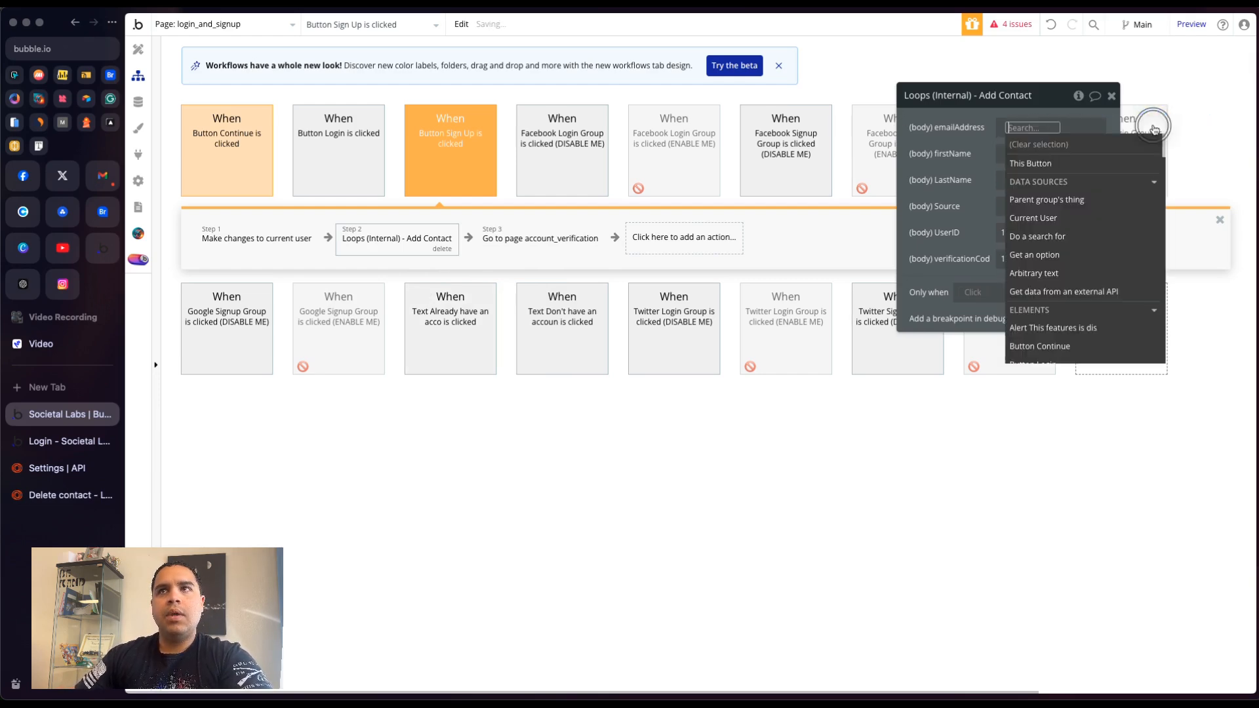
left_click(1036, 219)
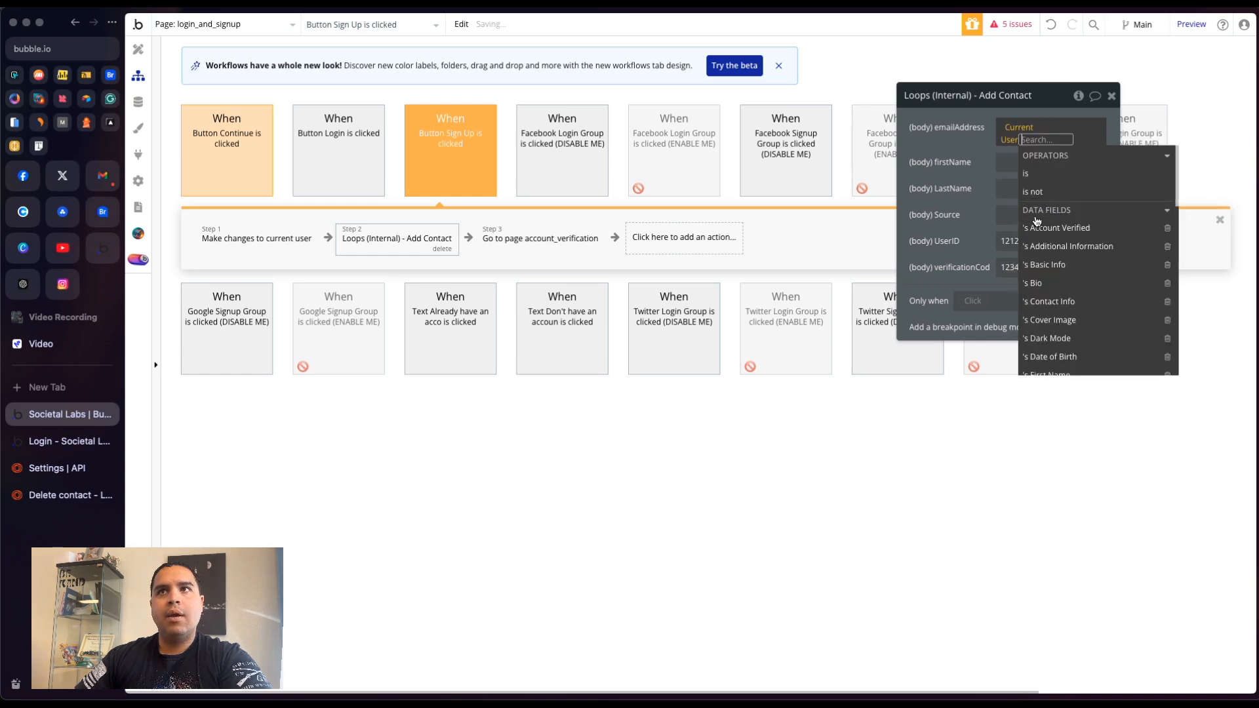
type("emai")
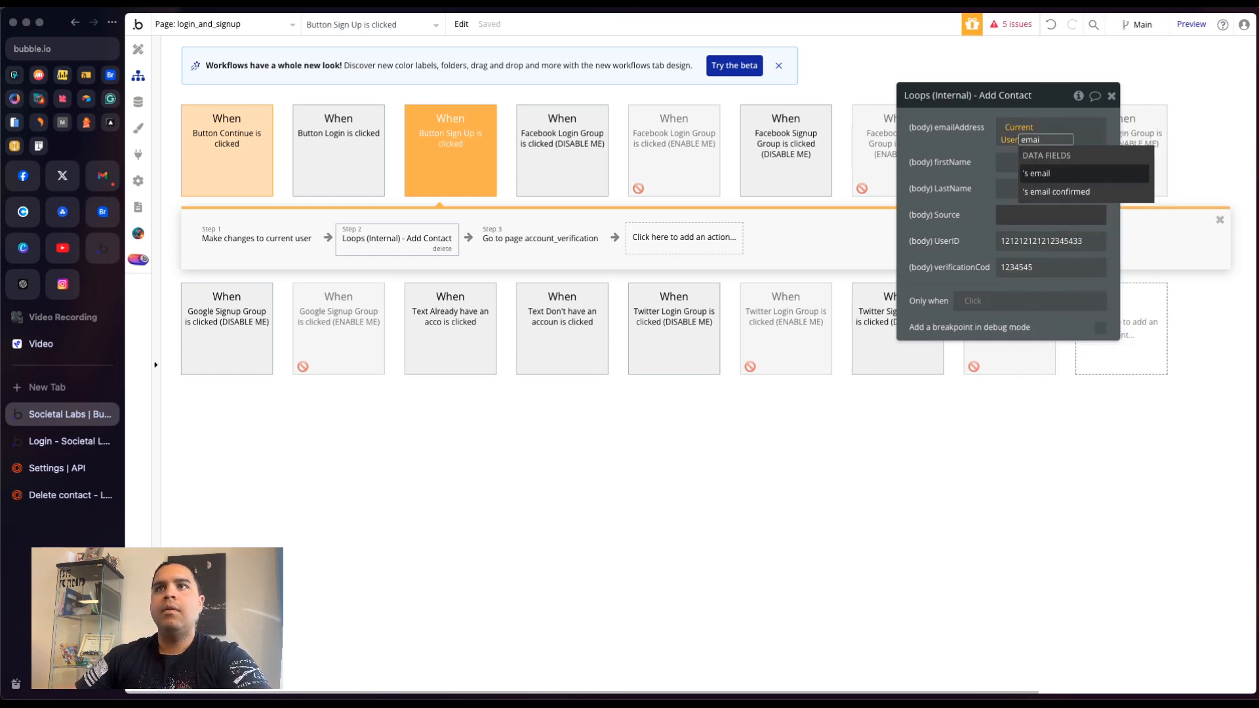
left_click(1096, 177)
left_click(974, 144)
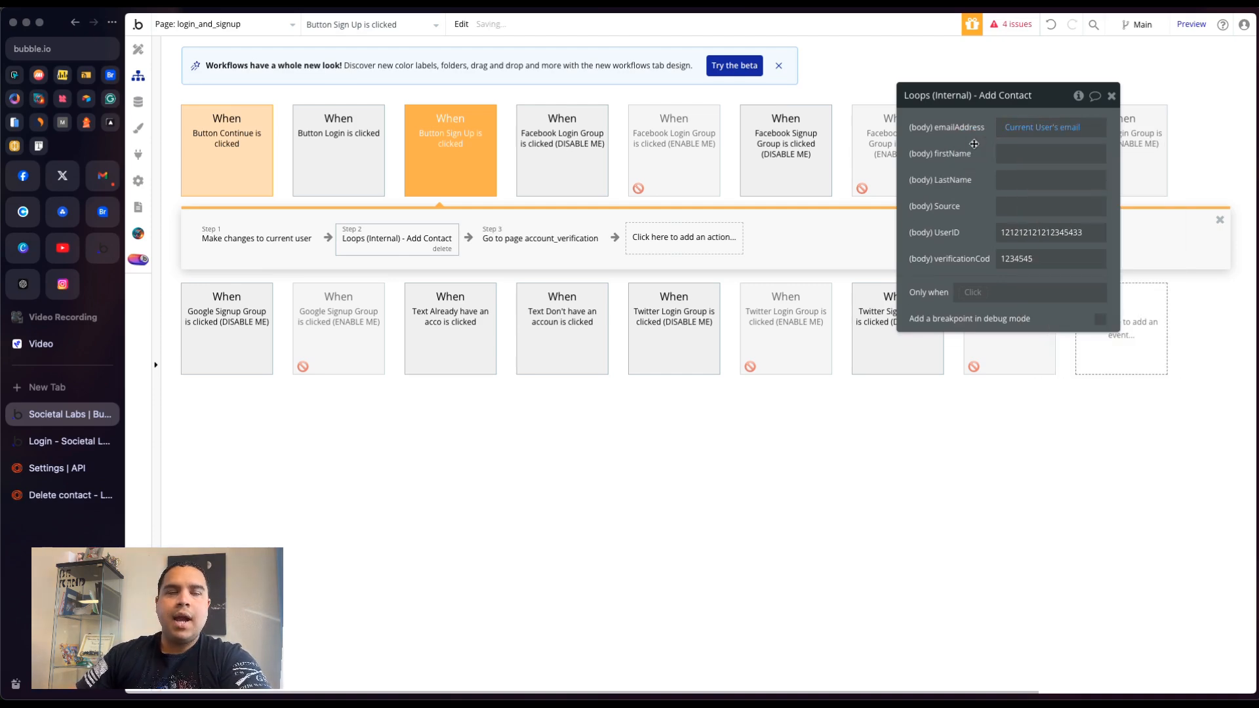
- Glance at the Button Continue workflow, reopen the Add Contact action, and set its firstName to Current User's First Name
left_click(229, 141)
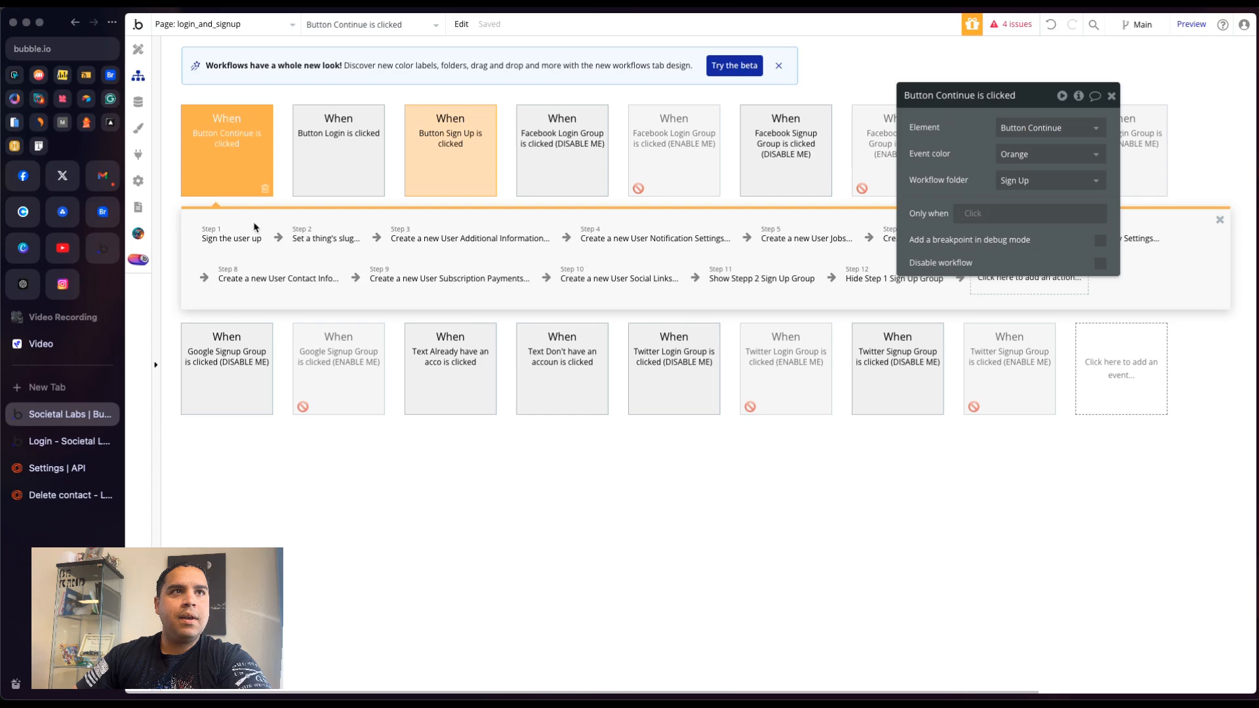
left_click(441, 153)
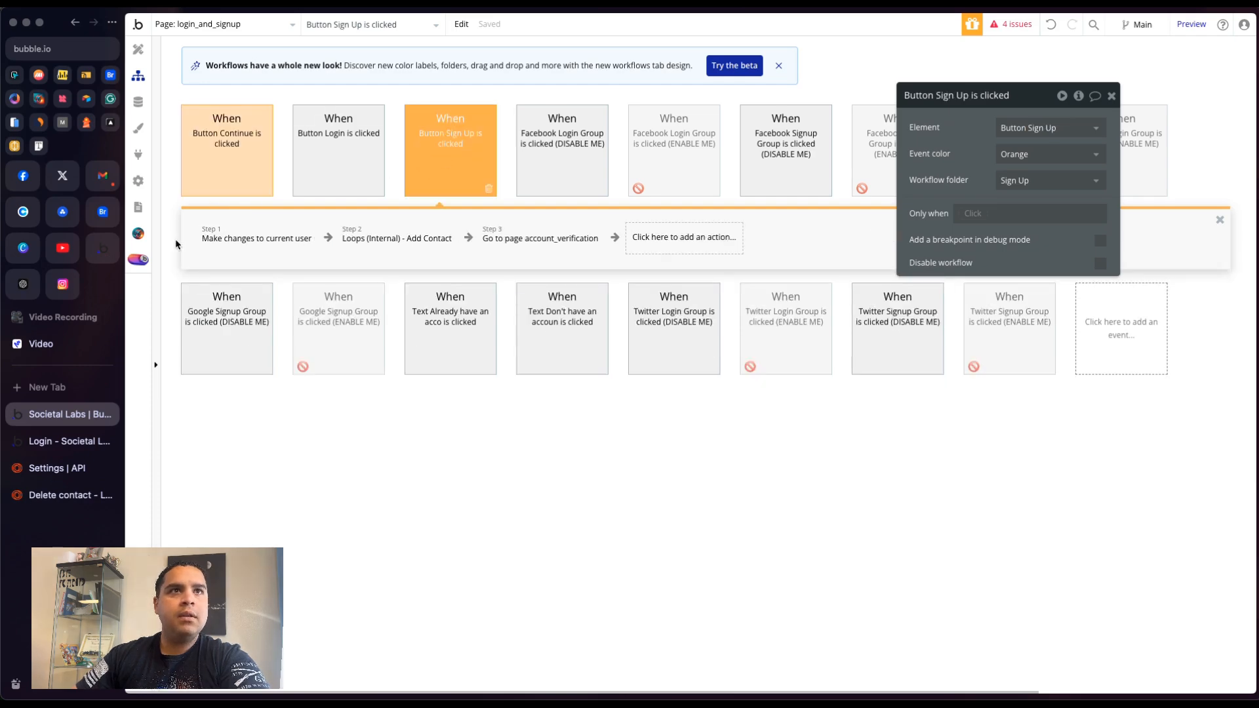
left_click(360, 240)
left_click(1033, 156)
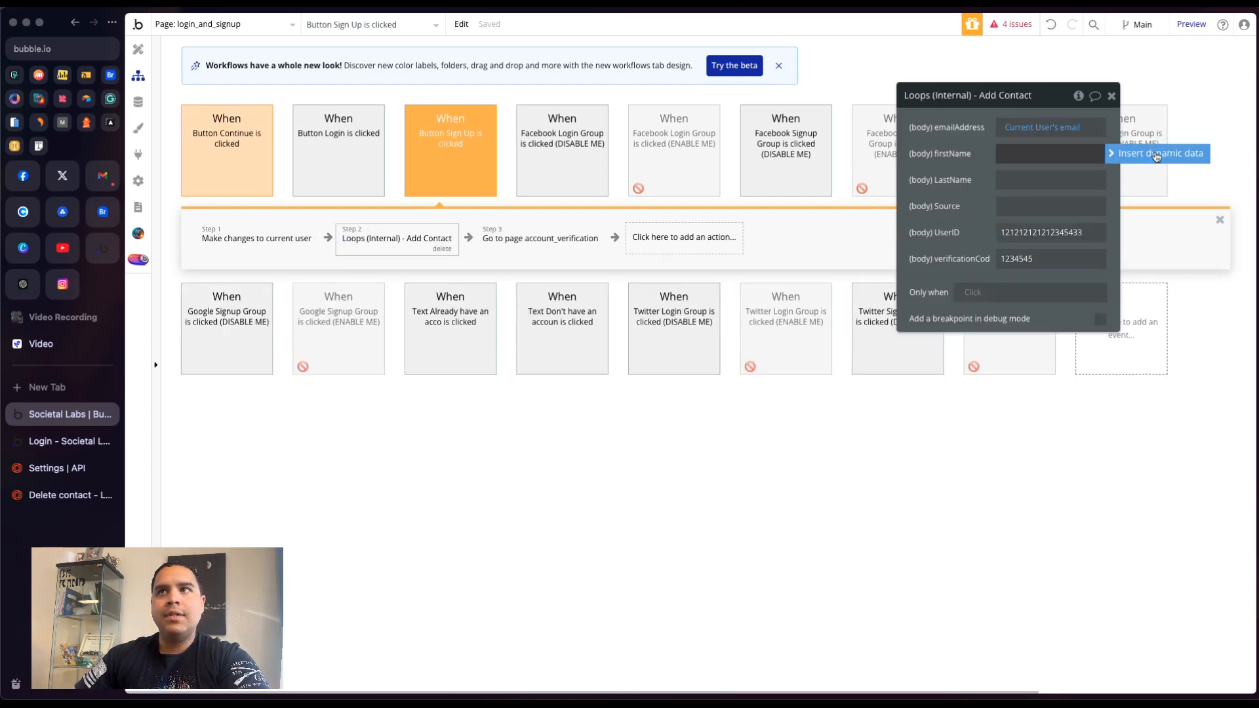
left_click(1157, 156)
left_click(1031, 247)
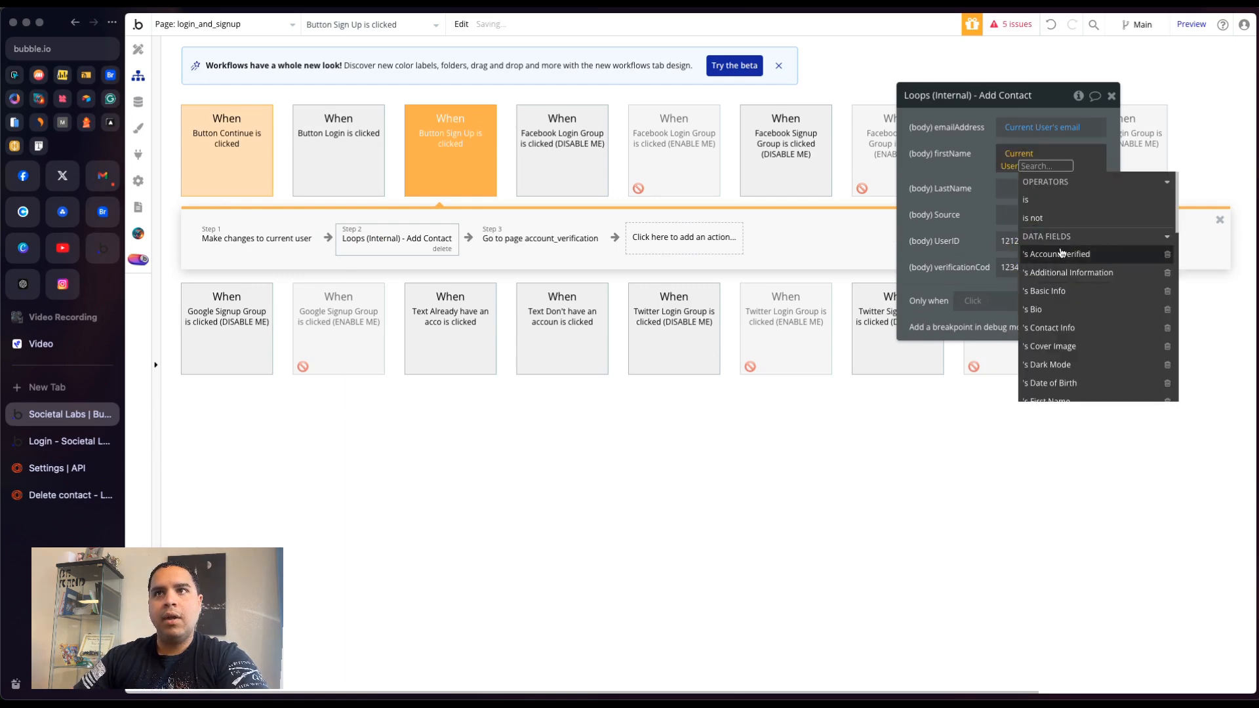
scroll(1060, 295, "down", 2)
left_click(1057, 362)
left_click(953, 158)
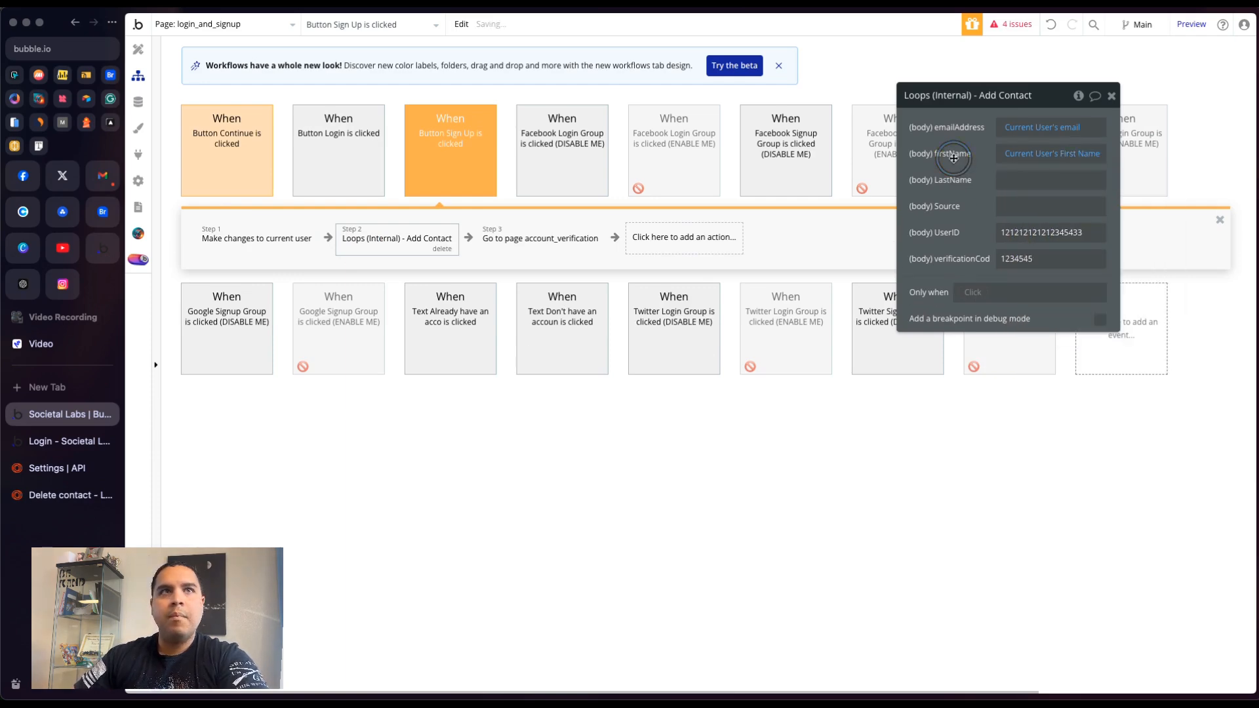
- In the design editor, reveal the Step 1 Sign Up Group and inspect its First Name and Last Name inputs
left_click(138, 49)
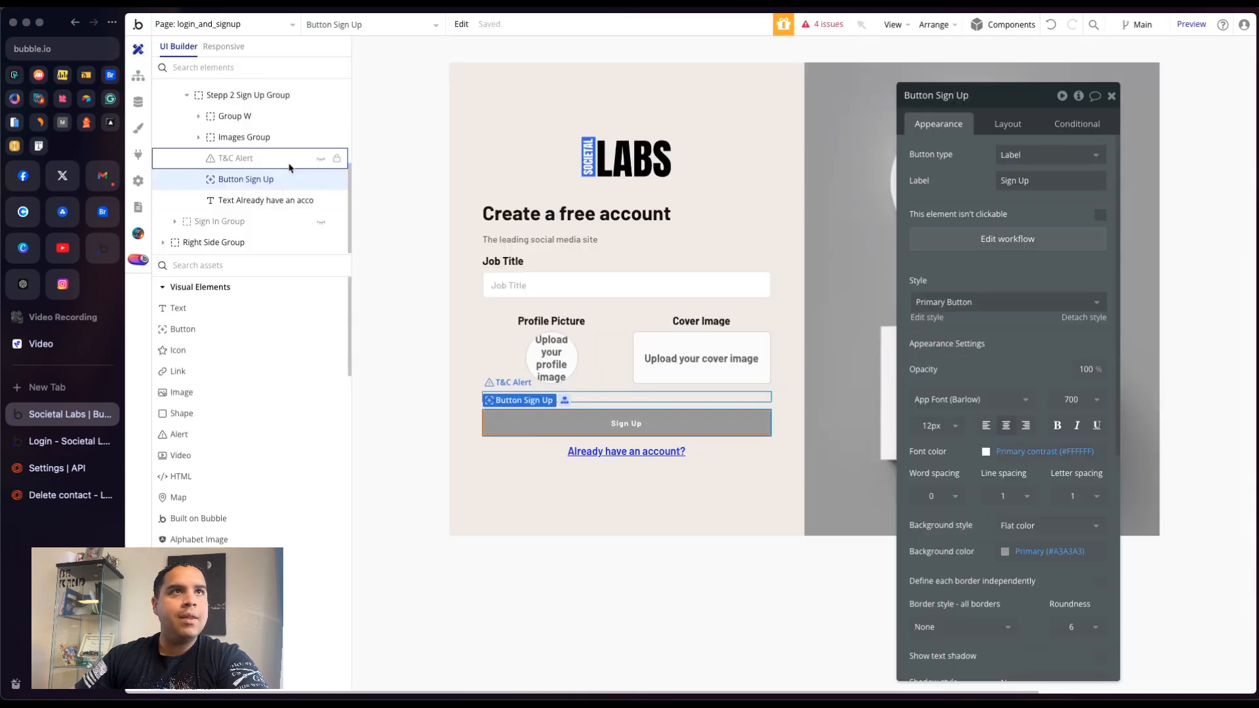
scroll(291, 163, "up", 2)
left_click(320, 121)
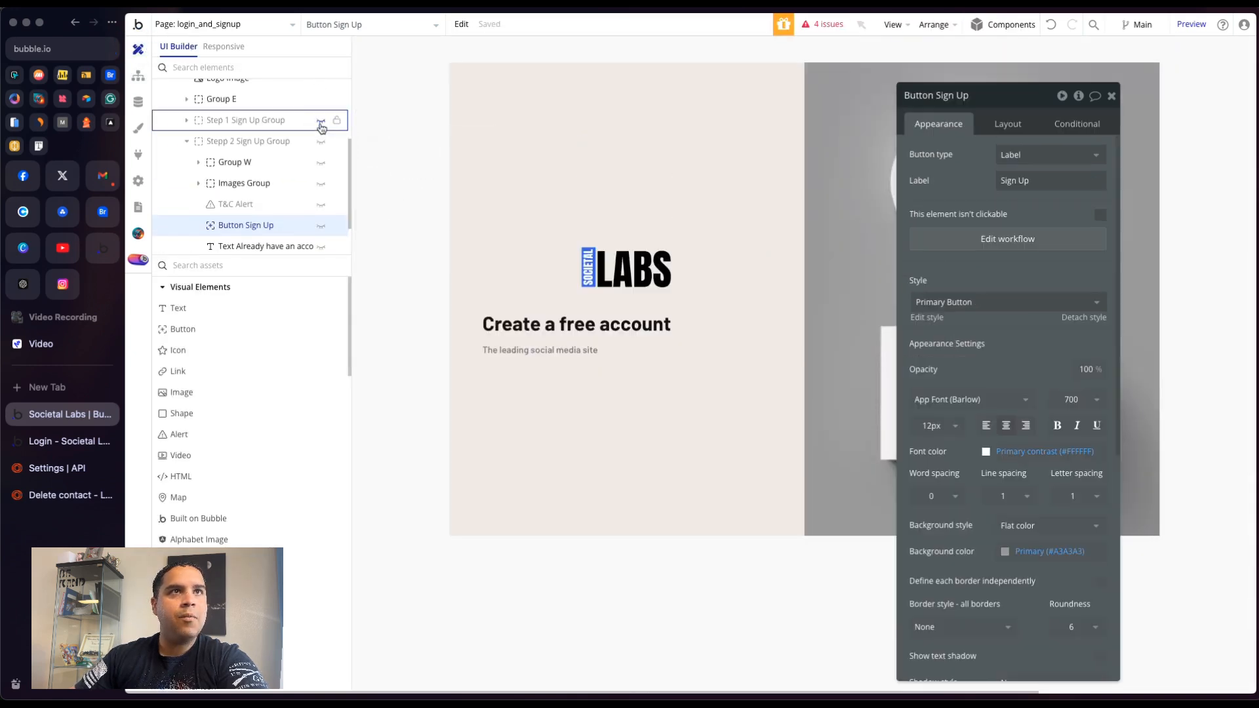
left_click(320, 123)
left_click(554, 221)
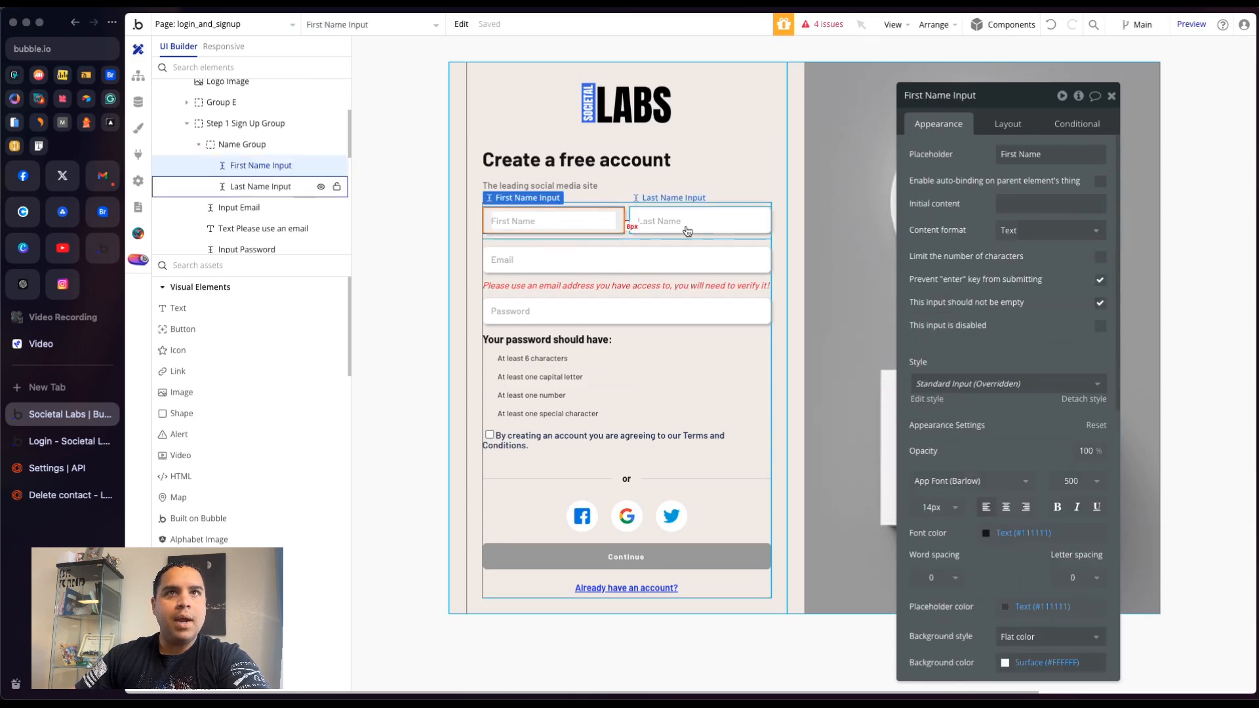
left_click(687, 231)
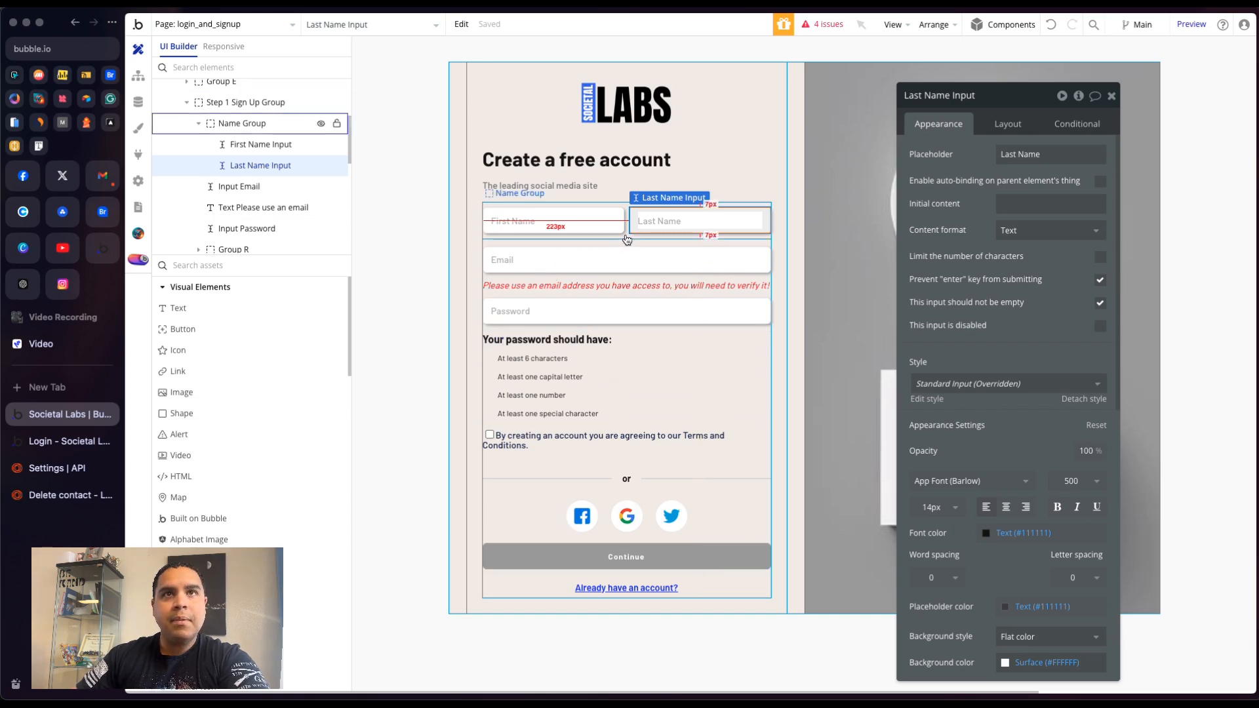
- Back in the workflow, set the Add Contact action's LastName to Current User's Last Name
left_click(137, 85)
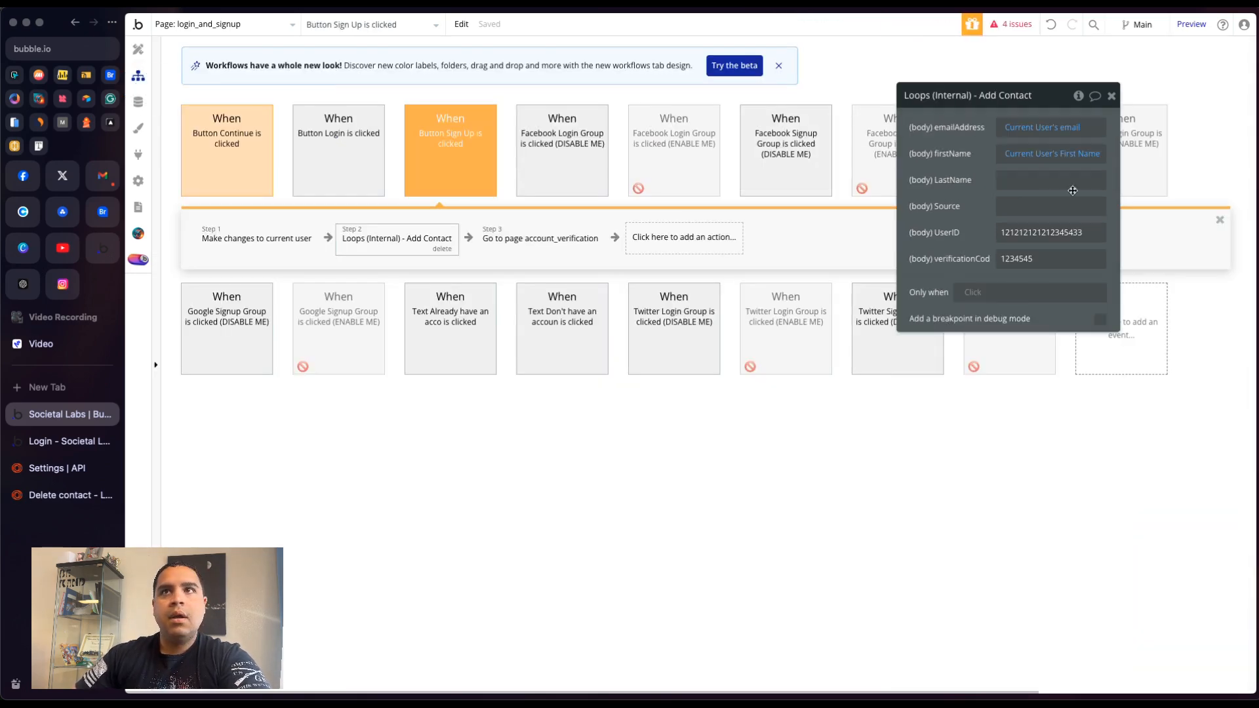
left_click(1023, 180)
left_click(1163, 187)
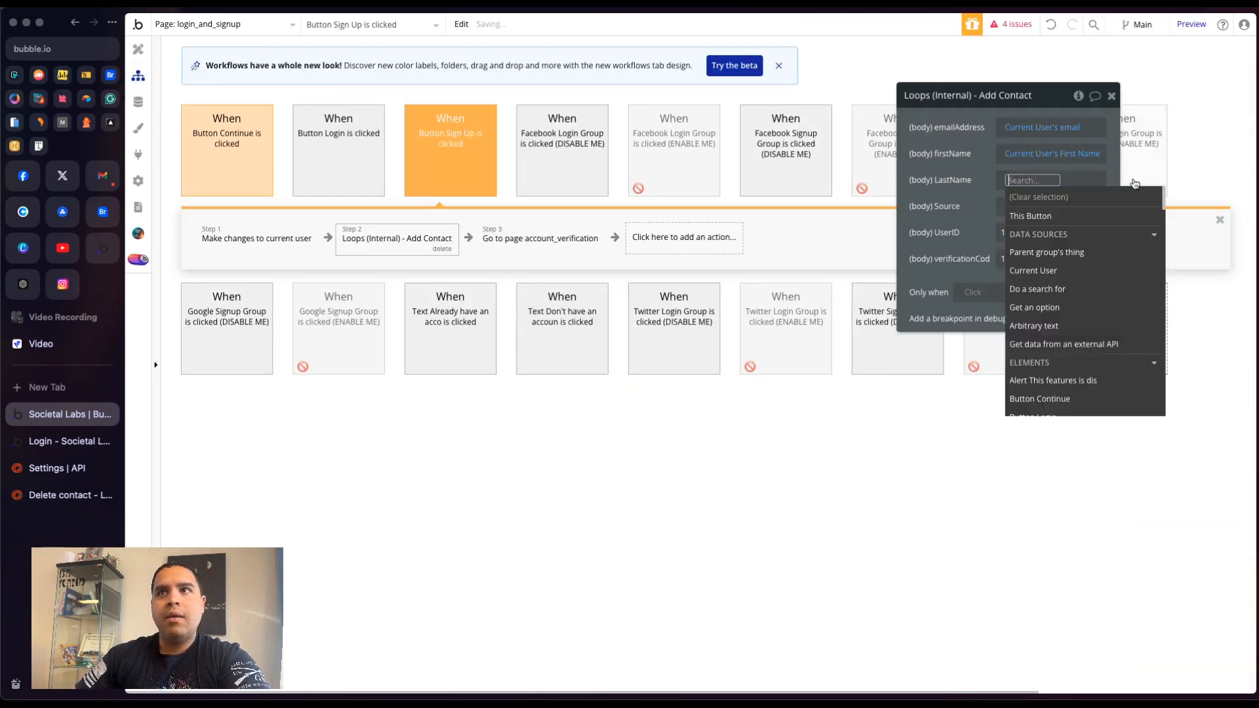
left_click(1040, 270)
type("las")
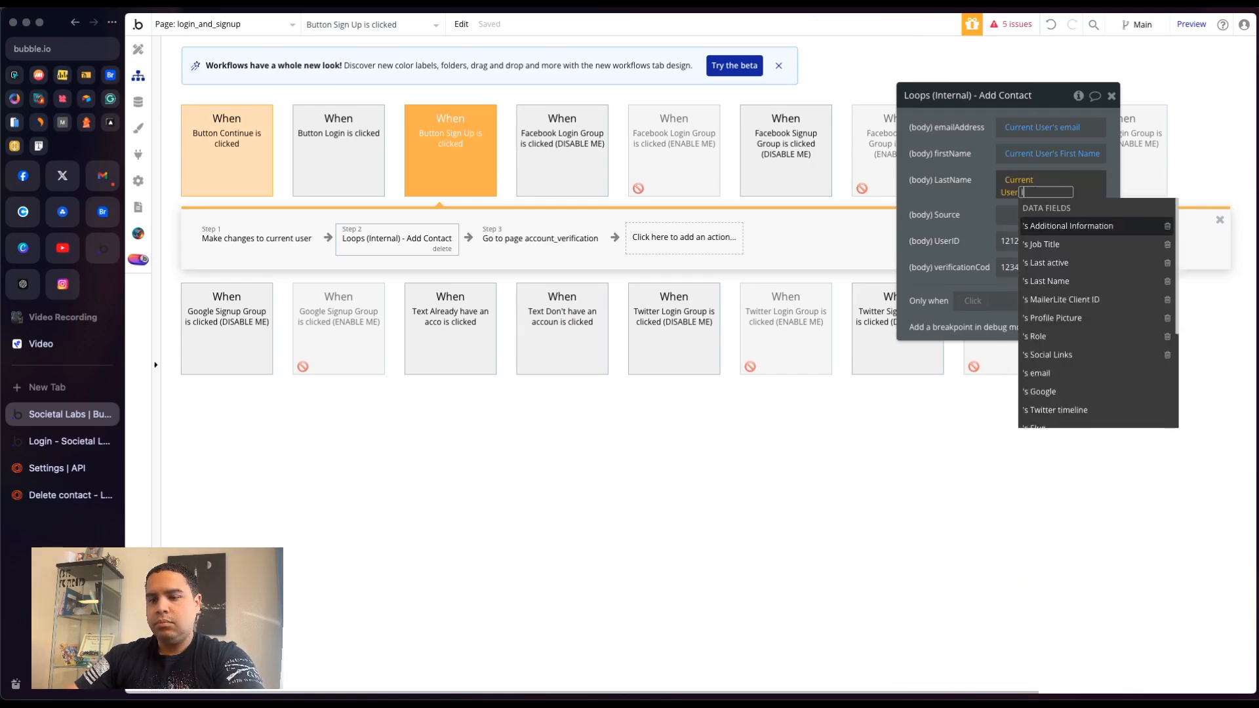
left_click(1051, 245)
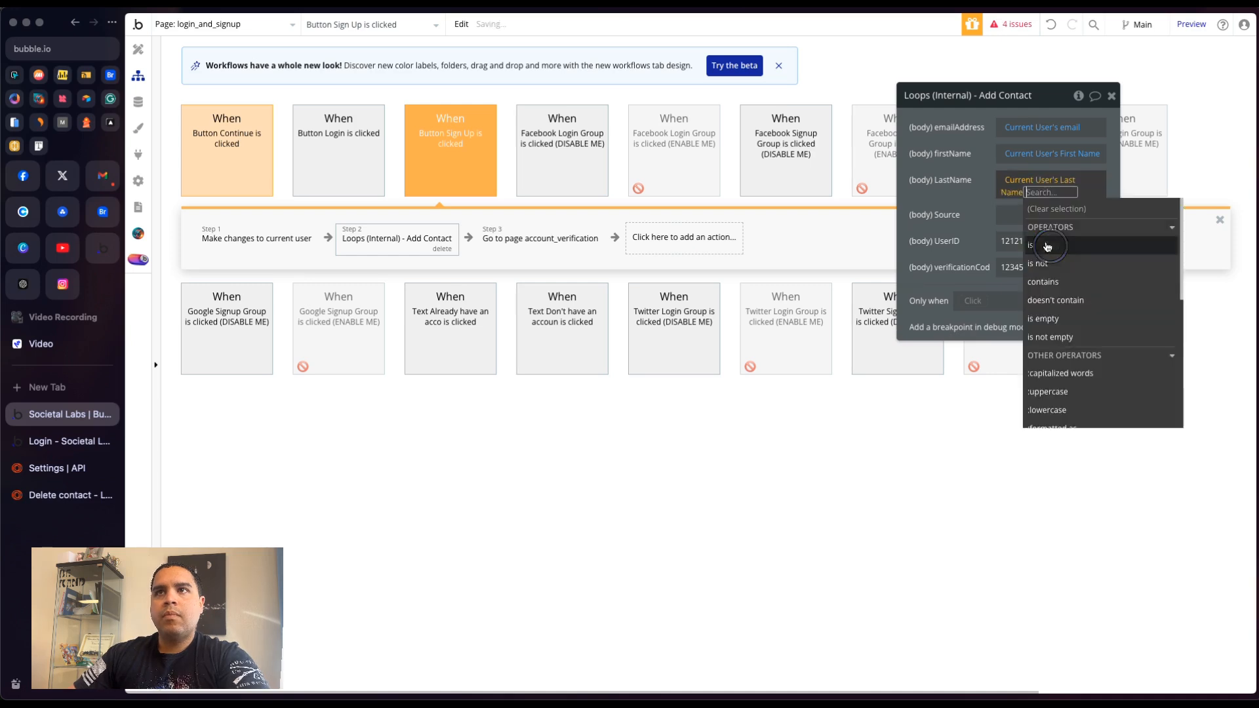
left_click(944, 199)
- Set the Add Contact action's Source to the text Societal Labs
left_click(1015, 207)
type("Societal Labs")
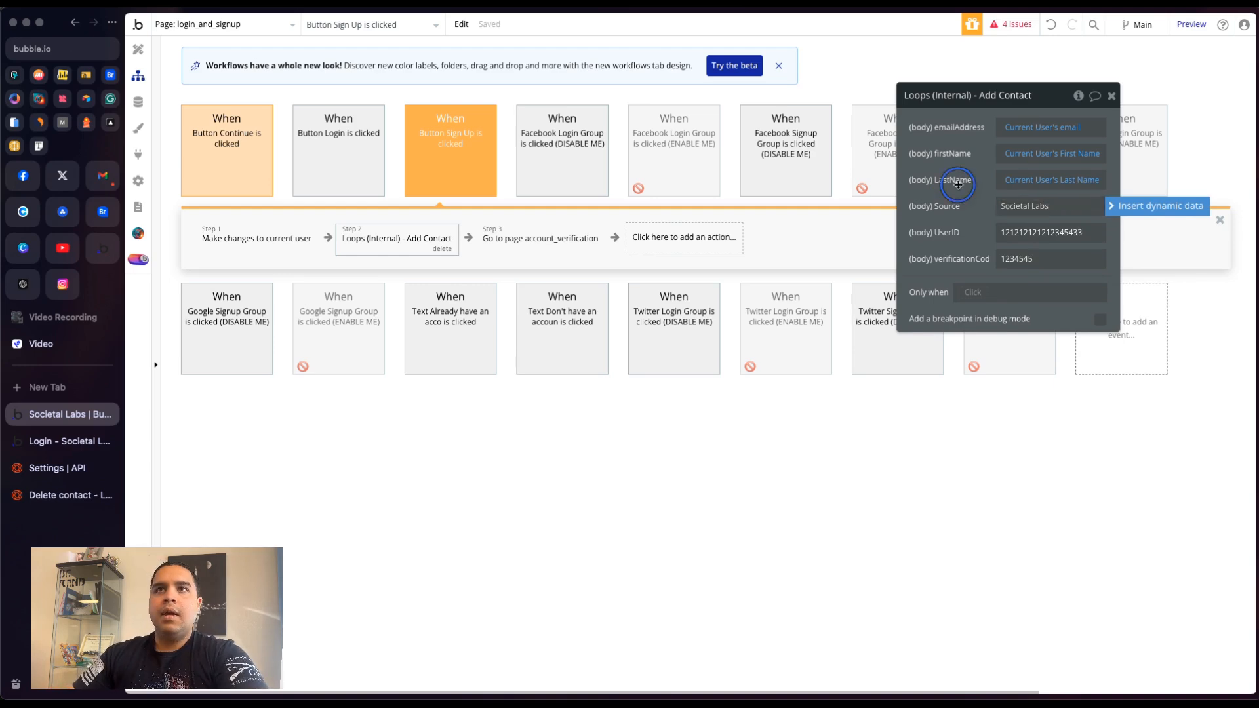
left_click(924, 231)
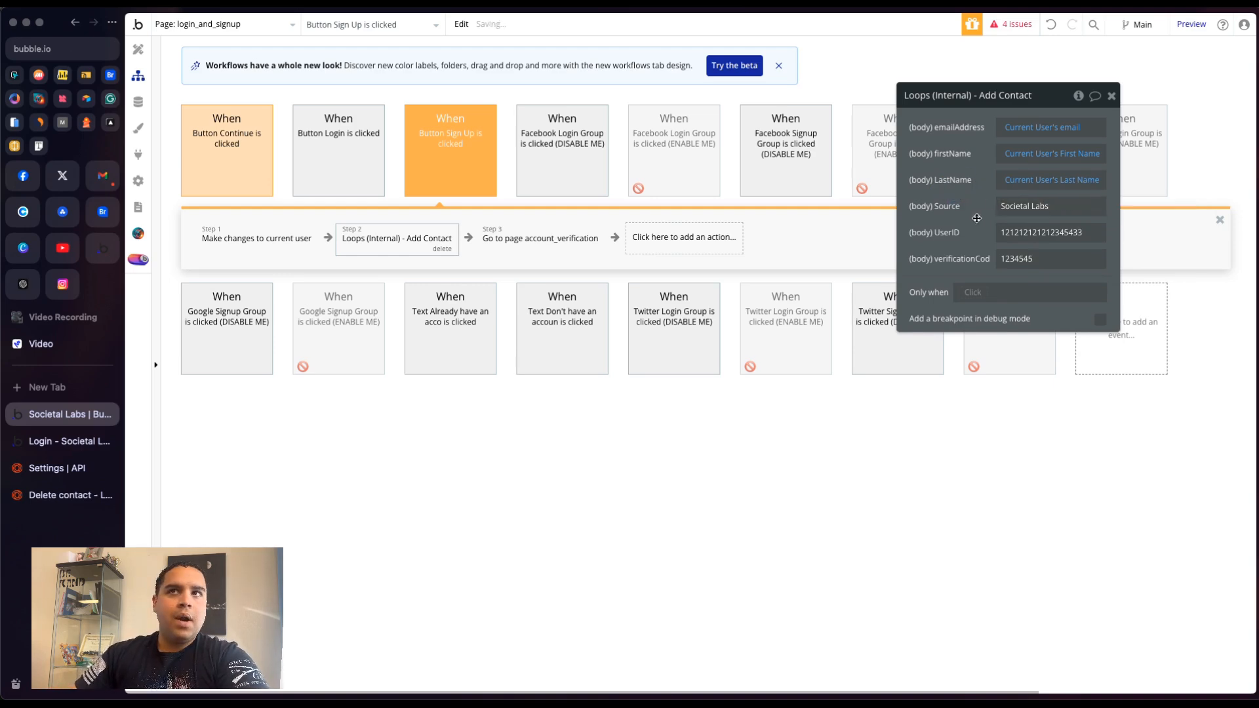
- In Loops, open the Societal Labs Confirmation Code loop and examine its audience filter's source condition
left_click(39, 471)
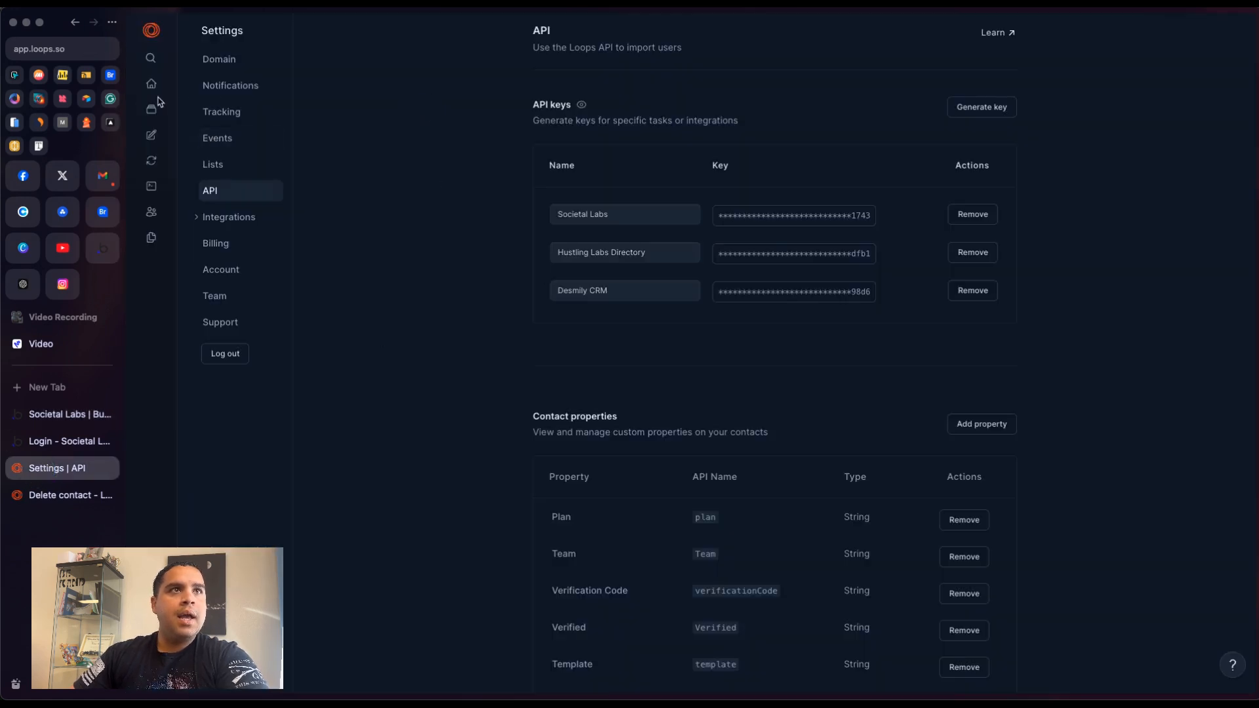
left_click(152, 163)
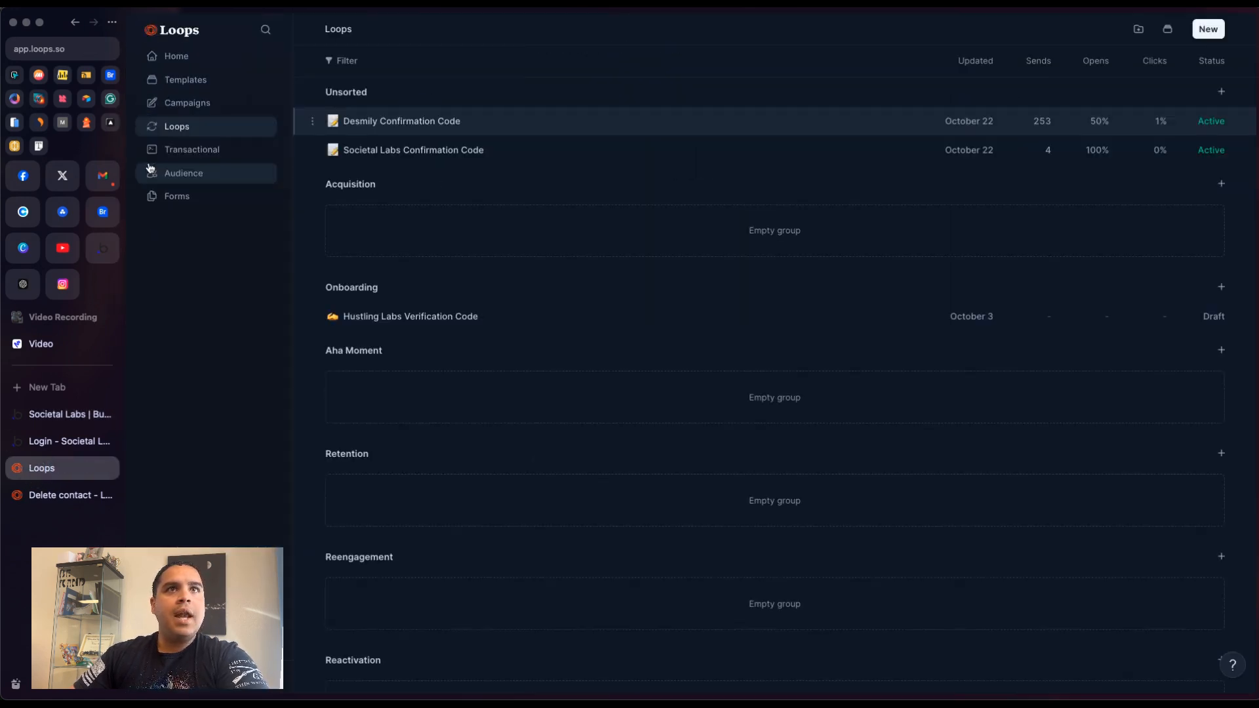
left_click(402, 152)
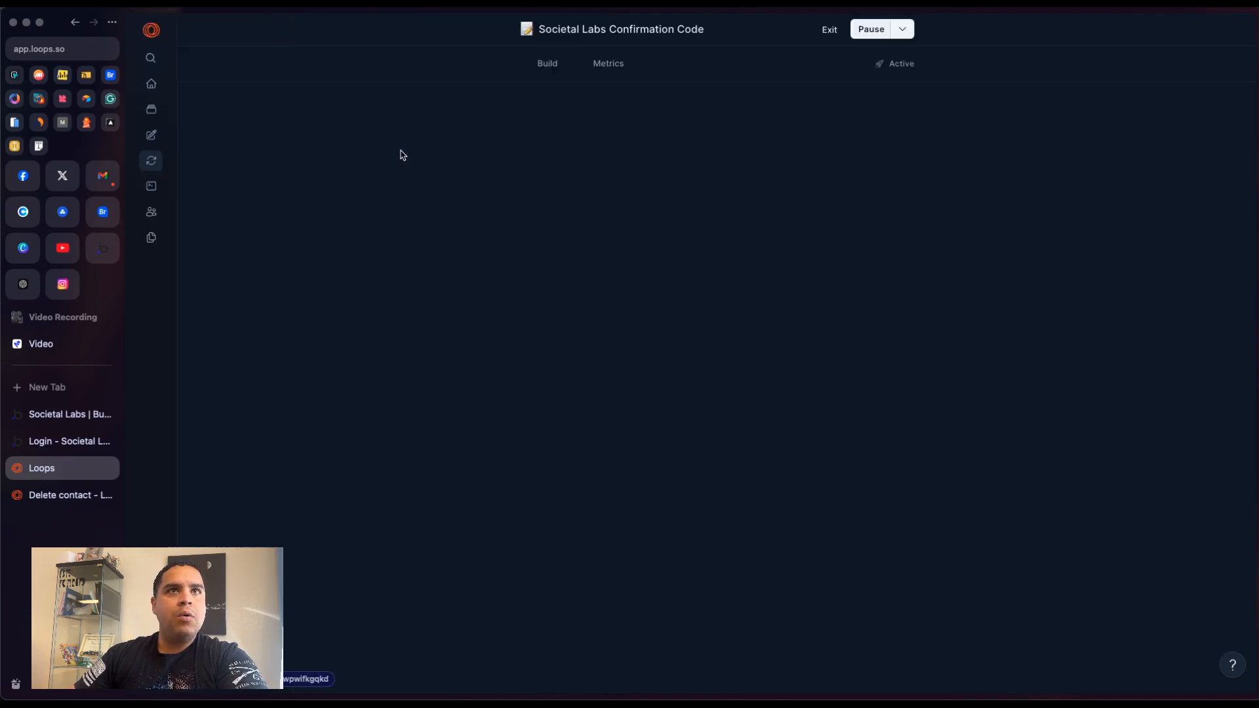
left_click(735, 228)
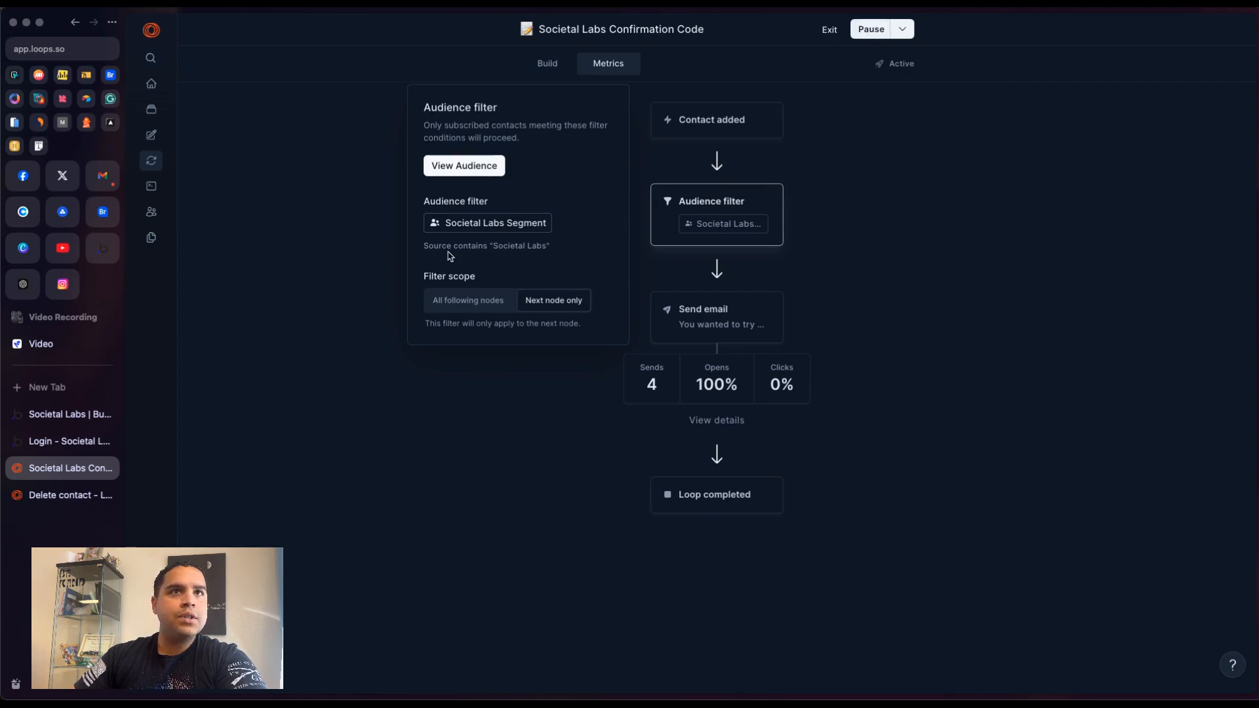
left_click(472, 247)
left_click_drag(554, 249, 426, 253)
triple_click(425, 256)
left_click(562, 252)
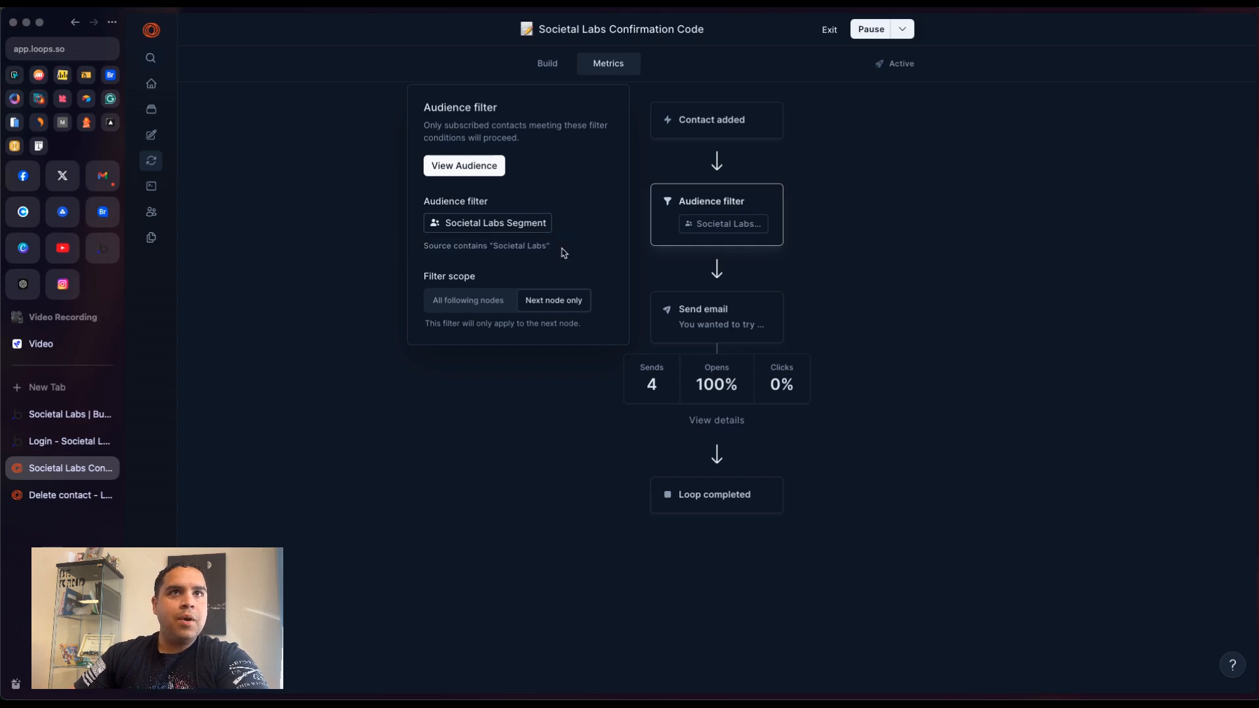
left_click(920, 229)
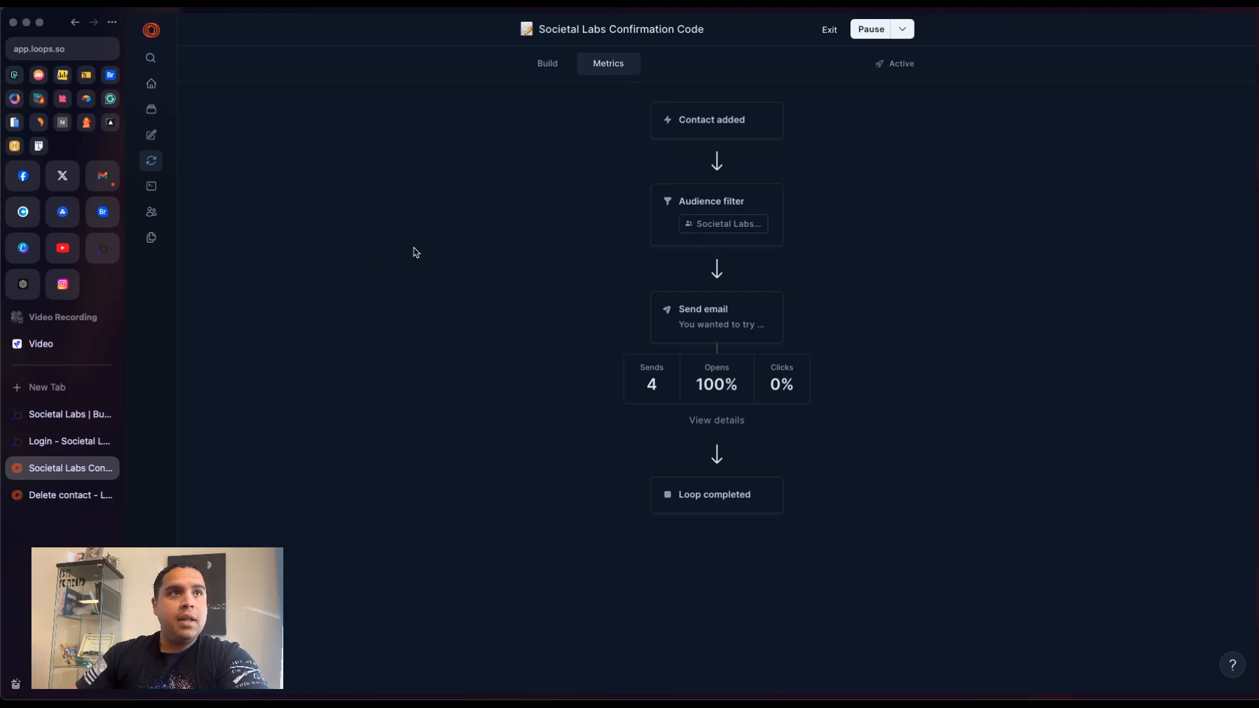
left_click(346, 251)
- Return to the Bubble workflow and set the Add Contact action's UserID to Current User's unique id
left_click(62, 414)
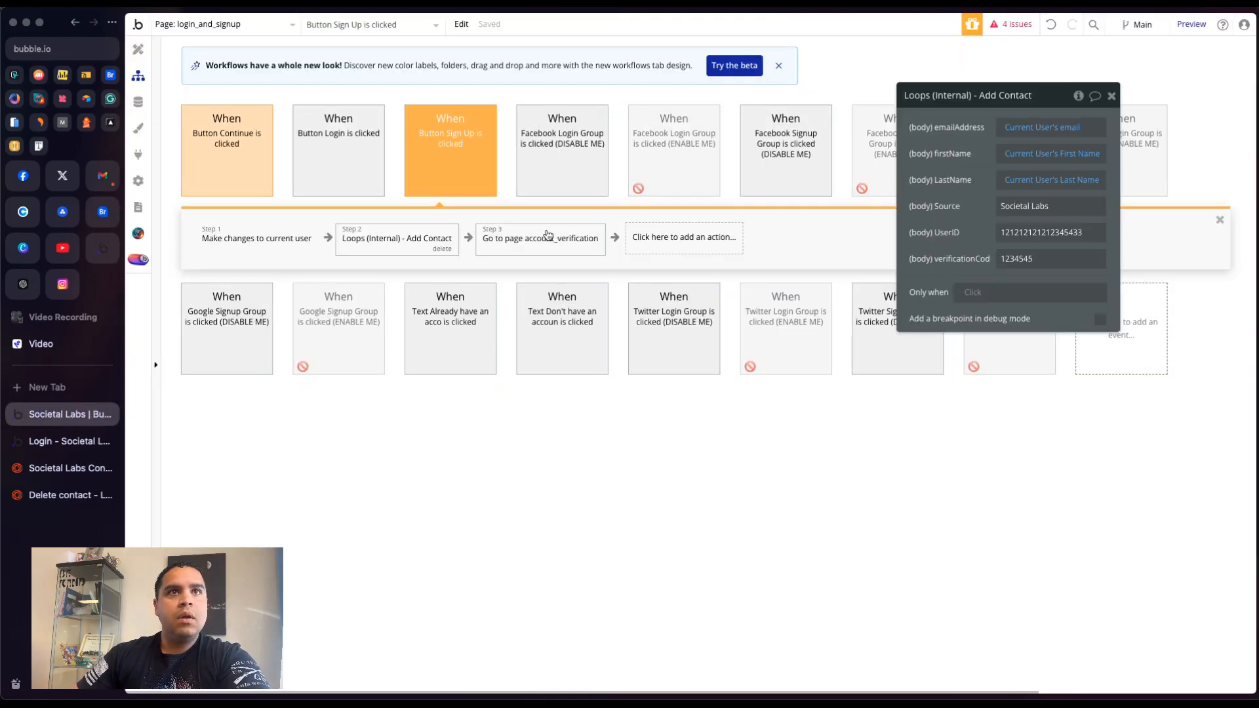
left_click(1032, 237)
left_click(1150, 243)
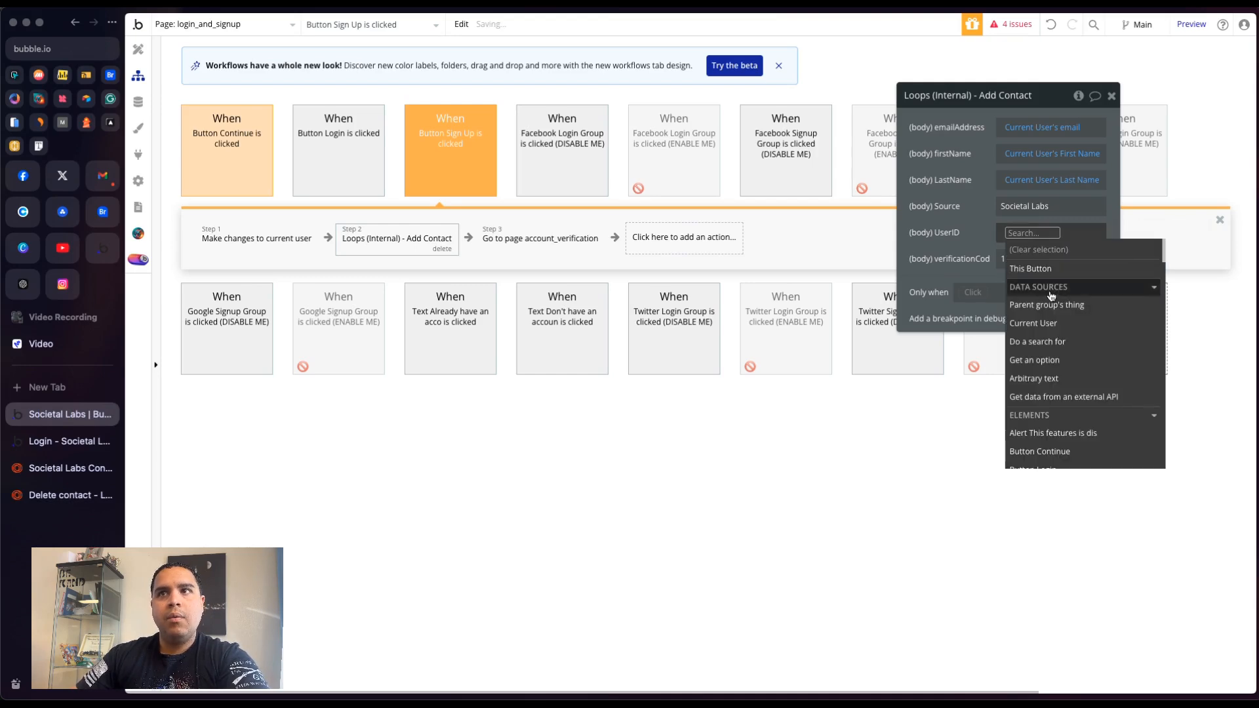
left_click(1050, 324)
type("unique")
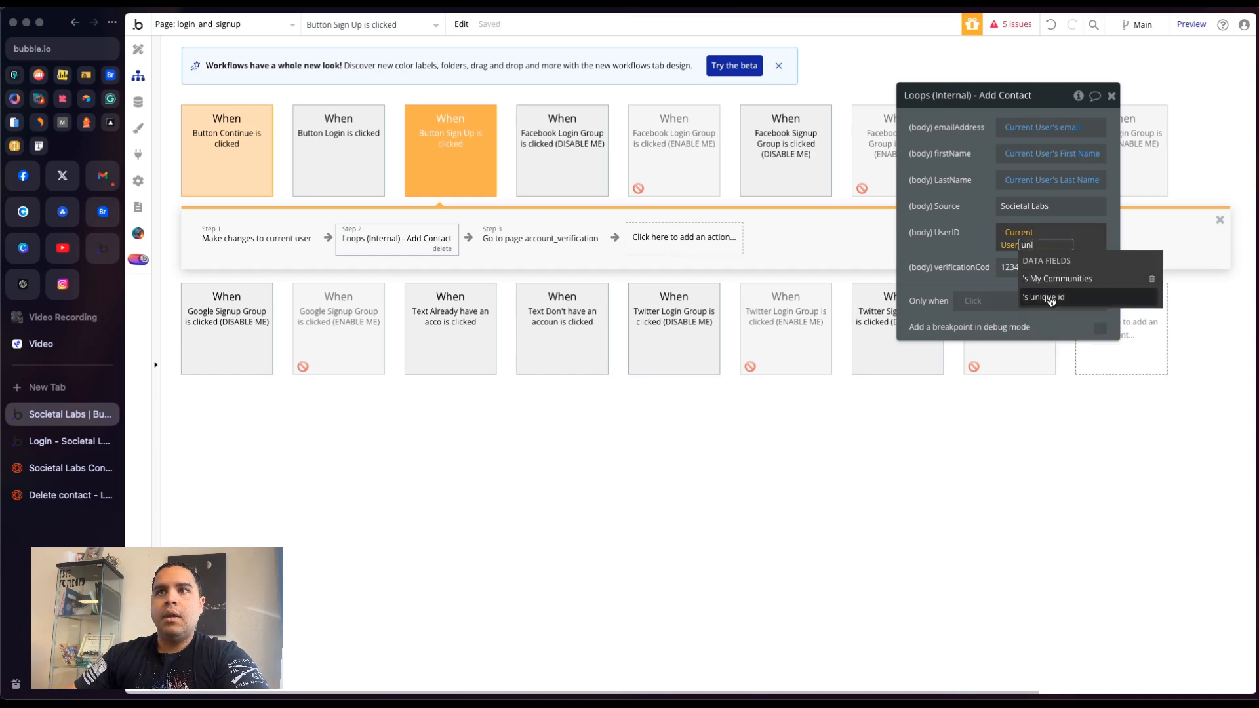
left_click(1049, 279)
left_click(962, 244)
- Set the verificationCode to Current User's Verification Code and reopen the Add Contact action to review its fields
left_click(1050, 258)
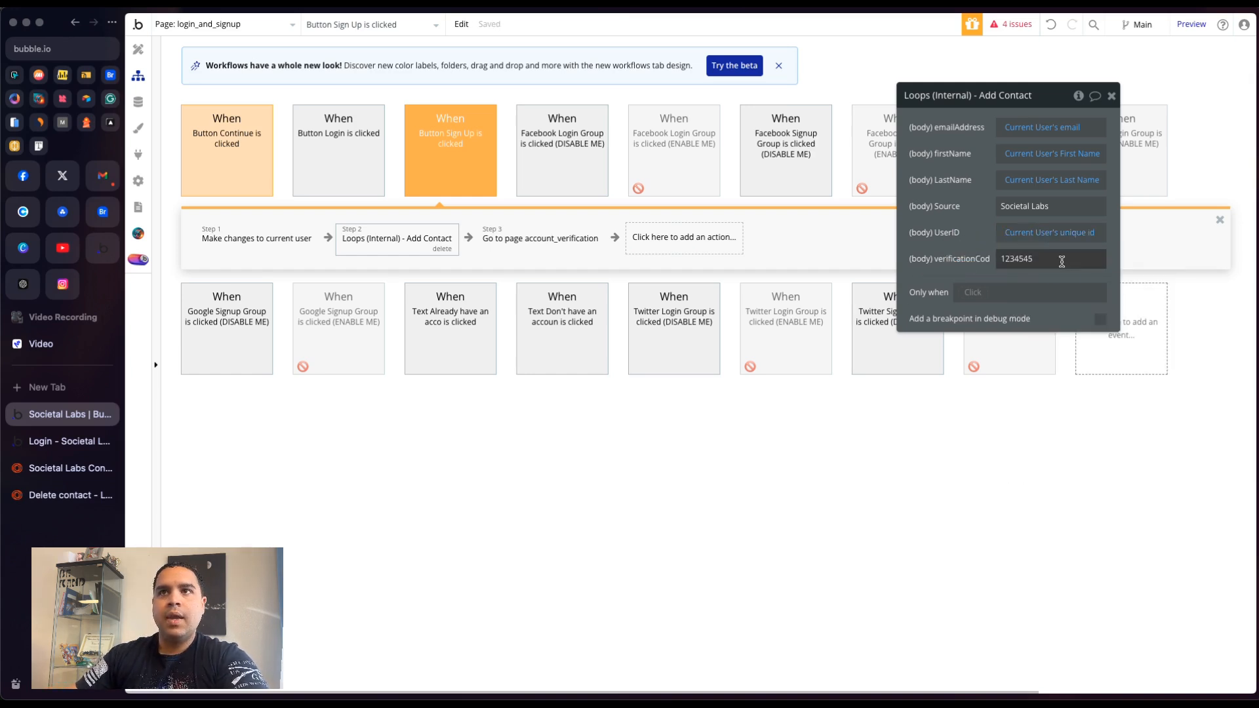
left_click(1138, 262)
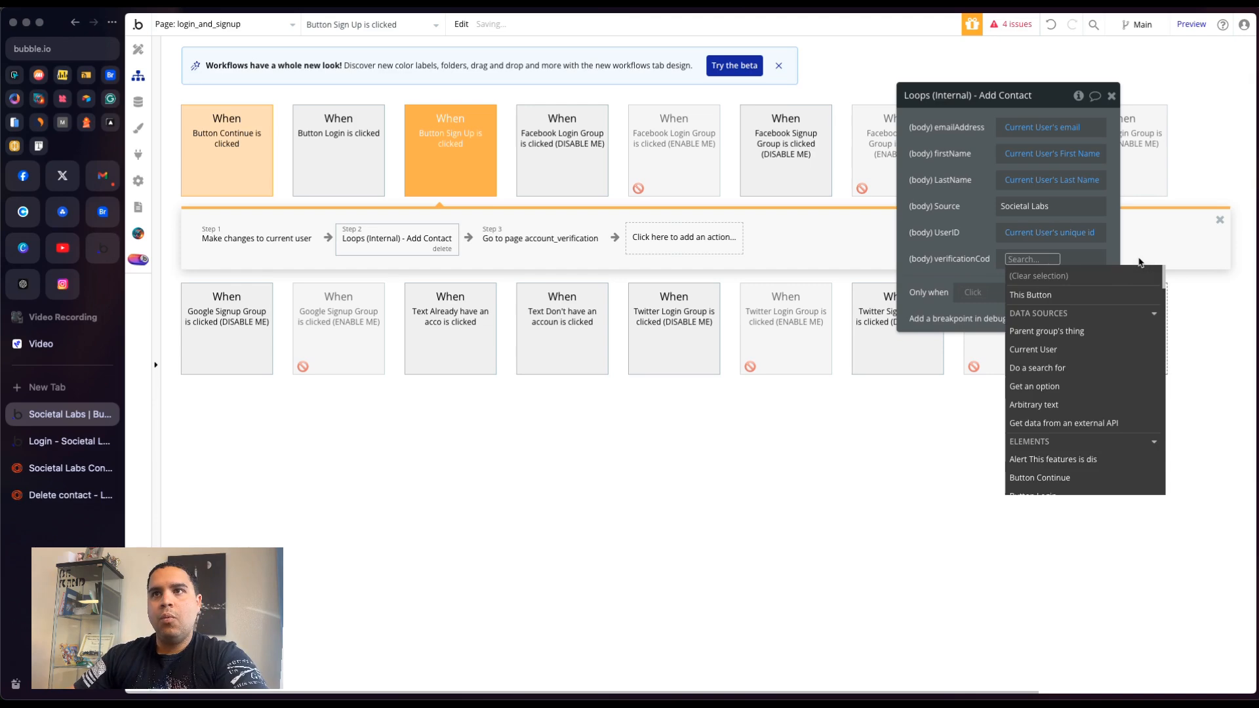
left_click(1056, 350)
type("ver")
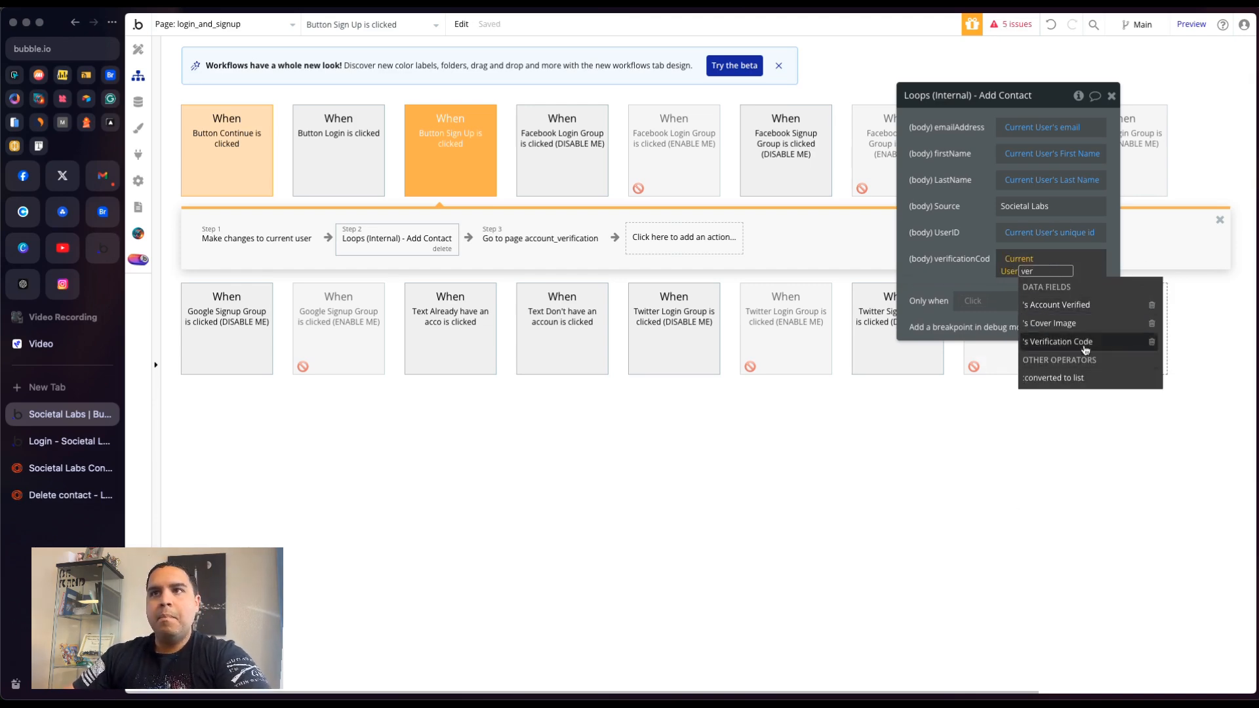
left_click(1085, 343)
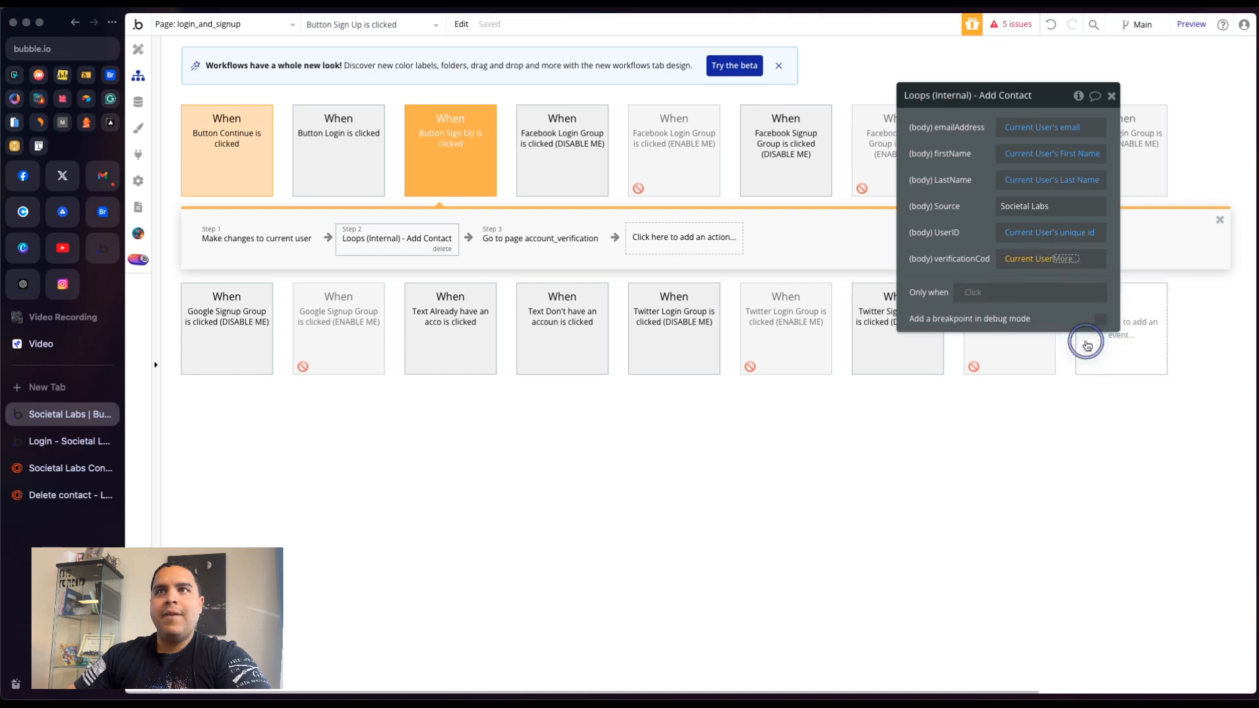
left_click(944, 272)
left_click(1110, 96)
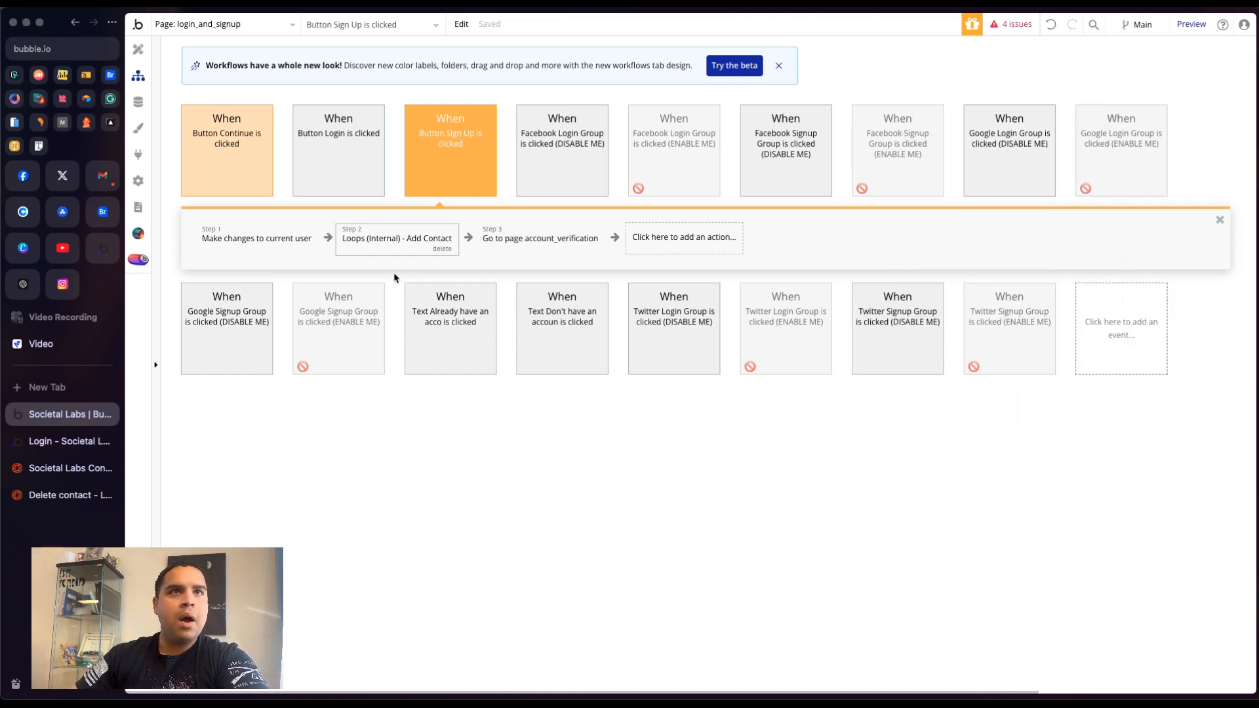
left_click(385, 244)
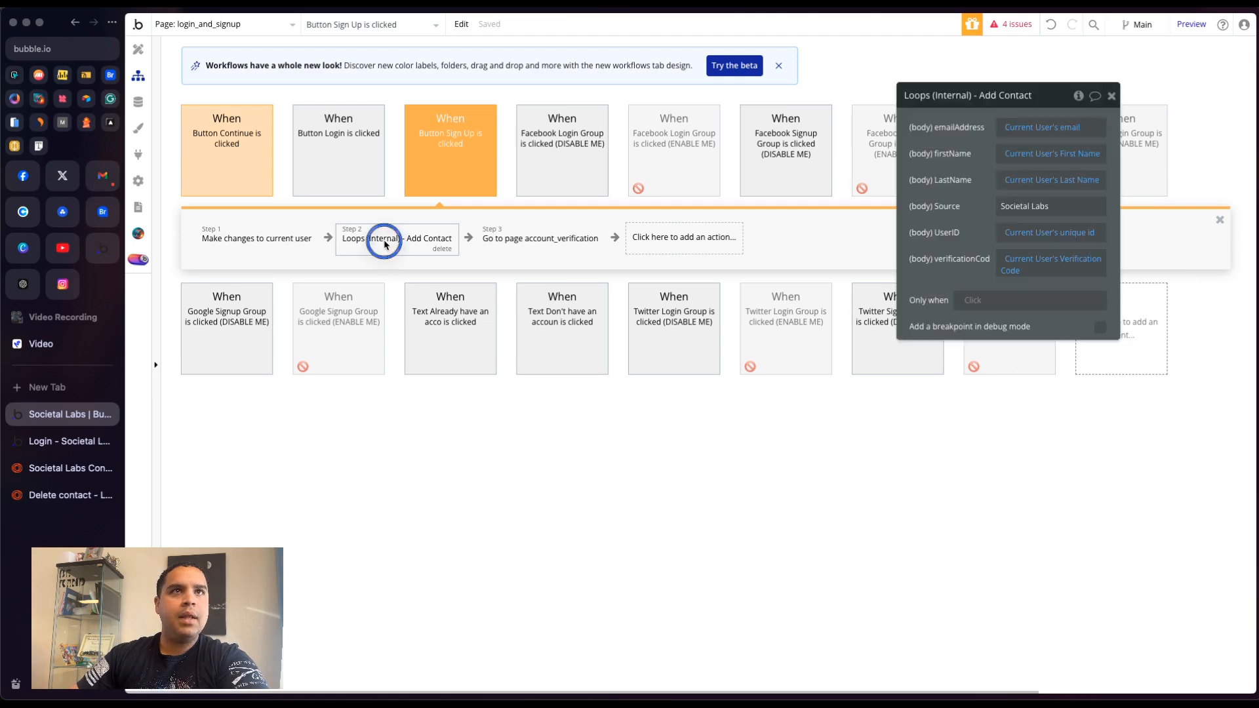
- Review the Button Continue and Button Sign Up workflows and their sign-up, Add Contact and Make changes to current user actions
left_click(242, 159)
left_click(423, 147)
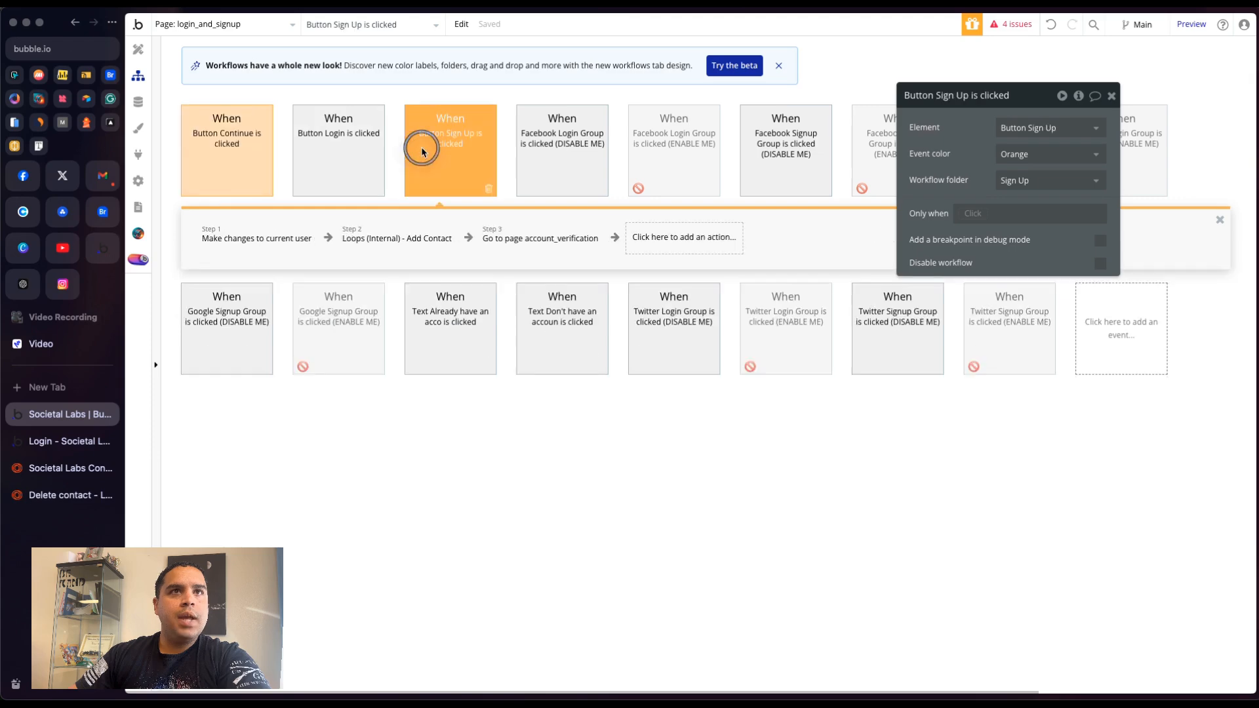
left_click(380, 250)
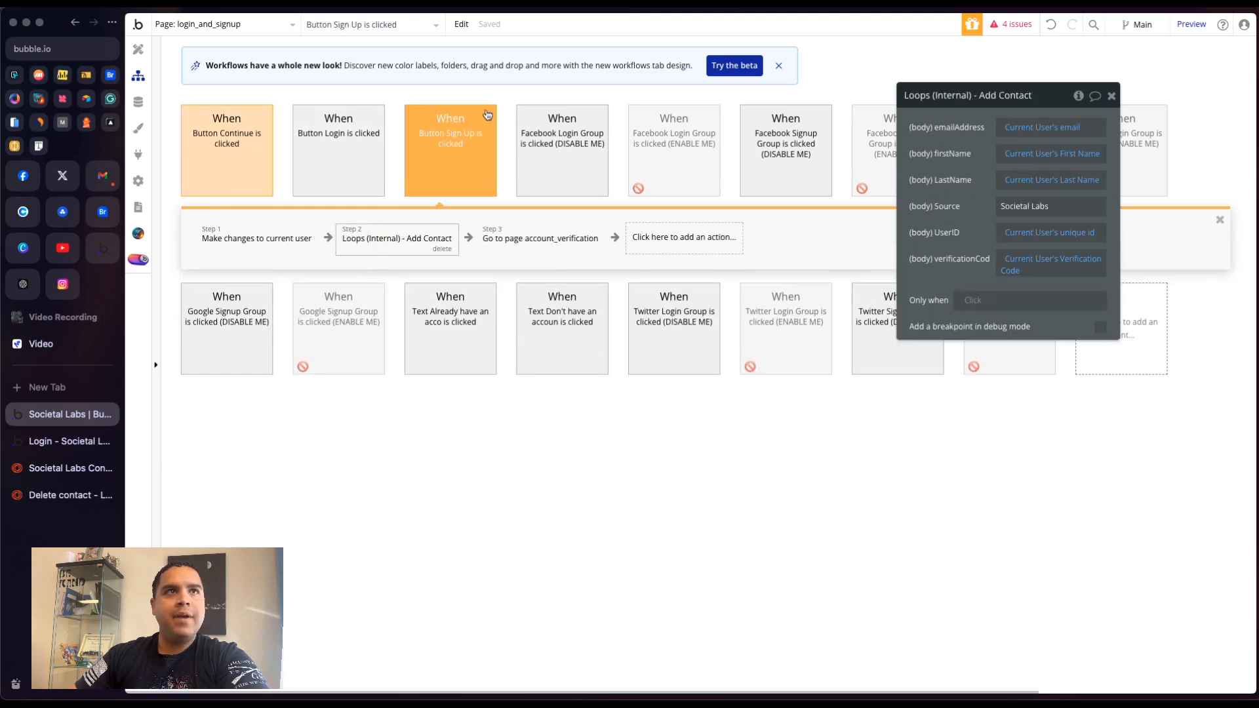
left_click(229, 136)
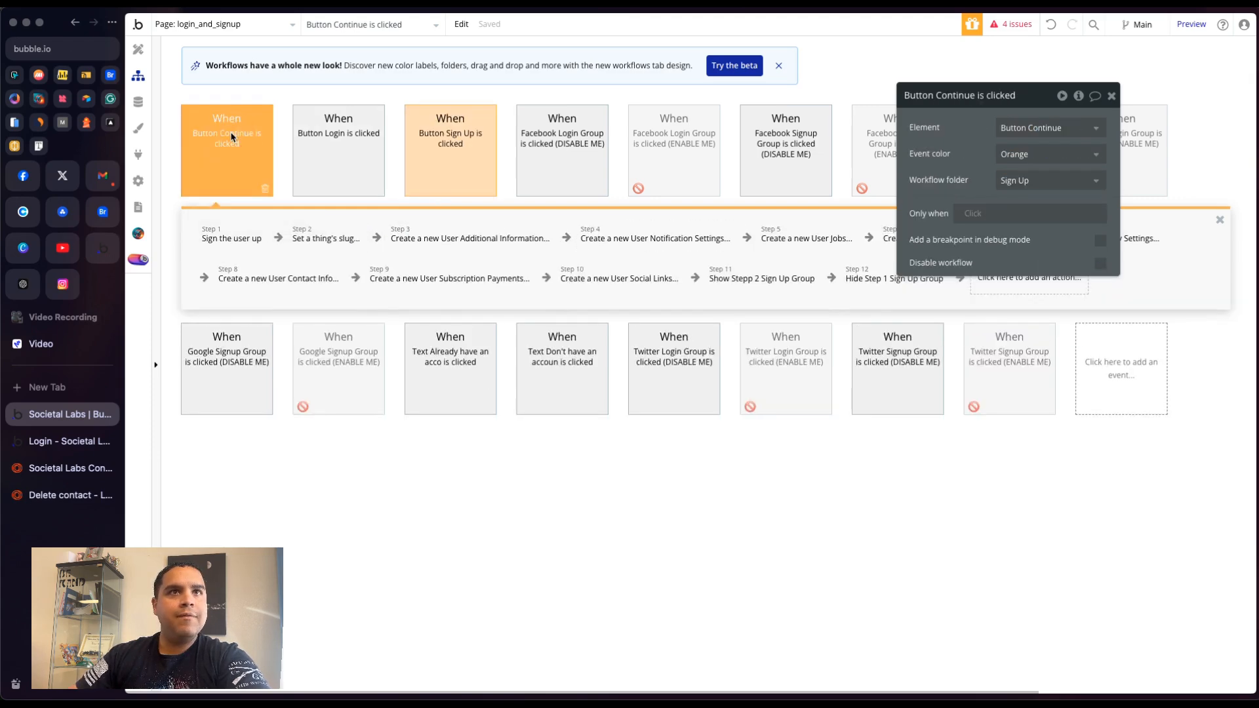
left_click(237, 238)
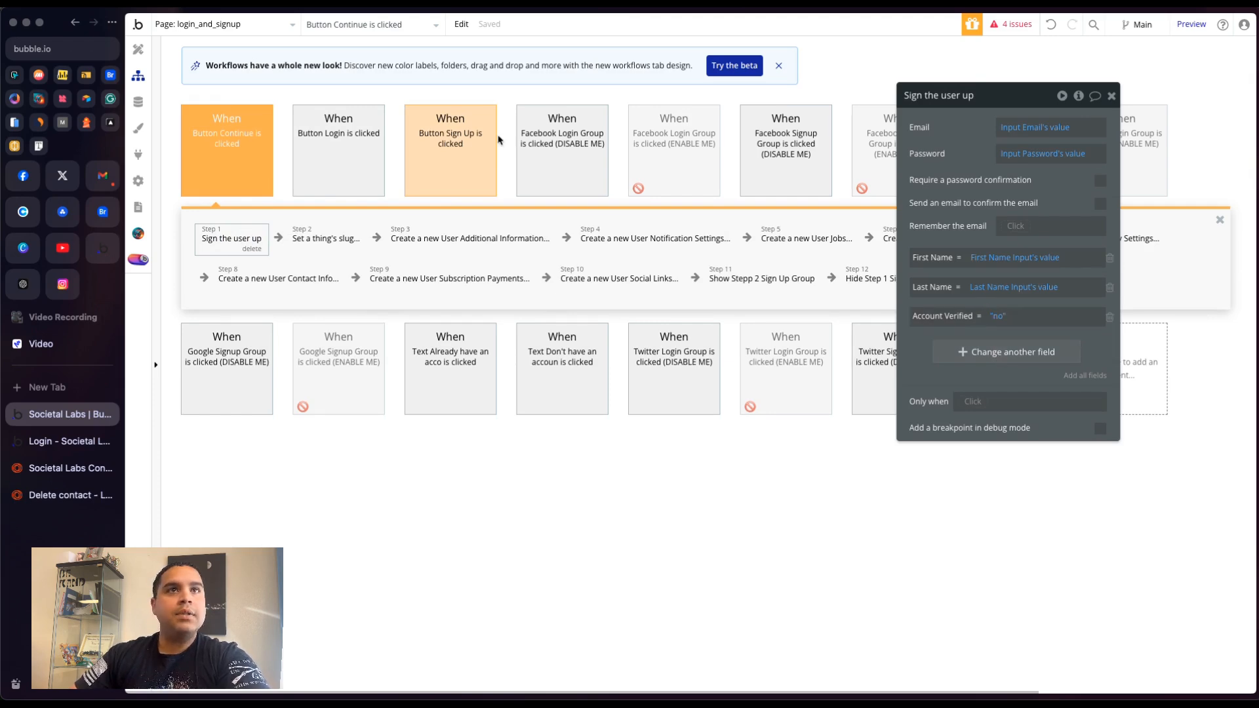
left_click(459, 141)
left_click(242, 239)
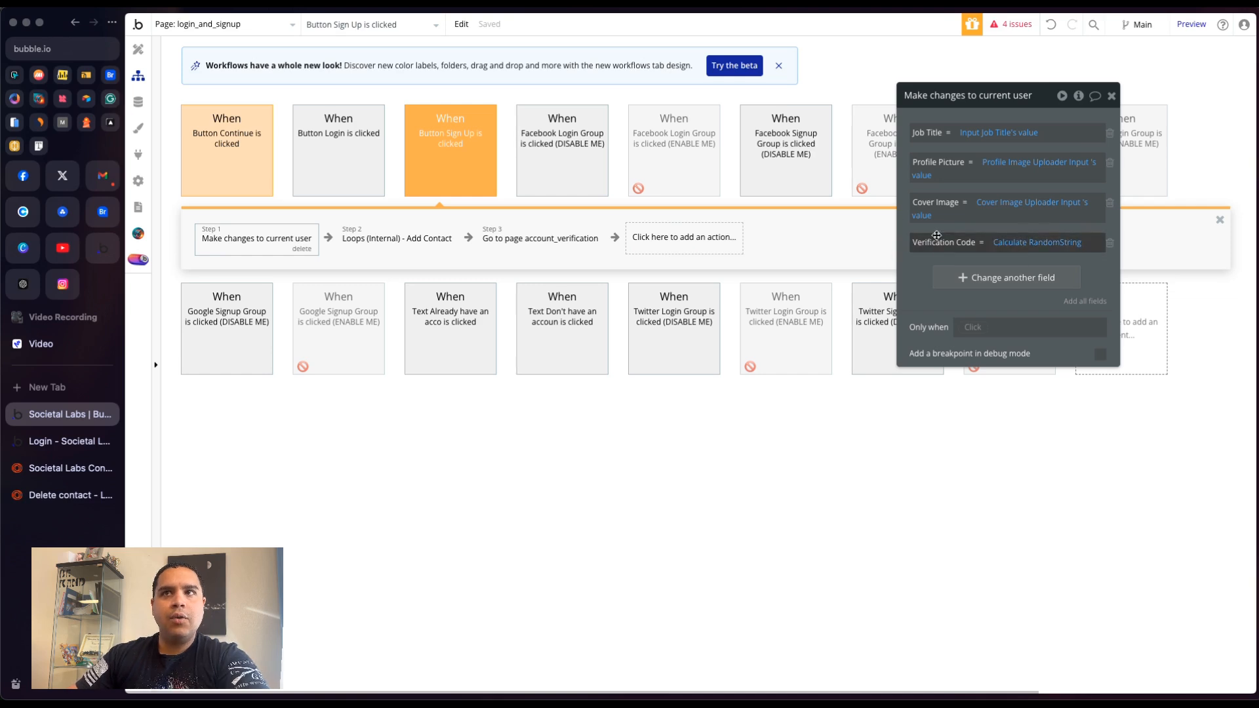
- Copy the Verification Code expression from the Make changes to current user action and delete that field
right_click(1049, 242)
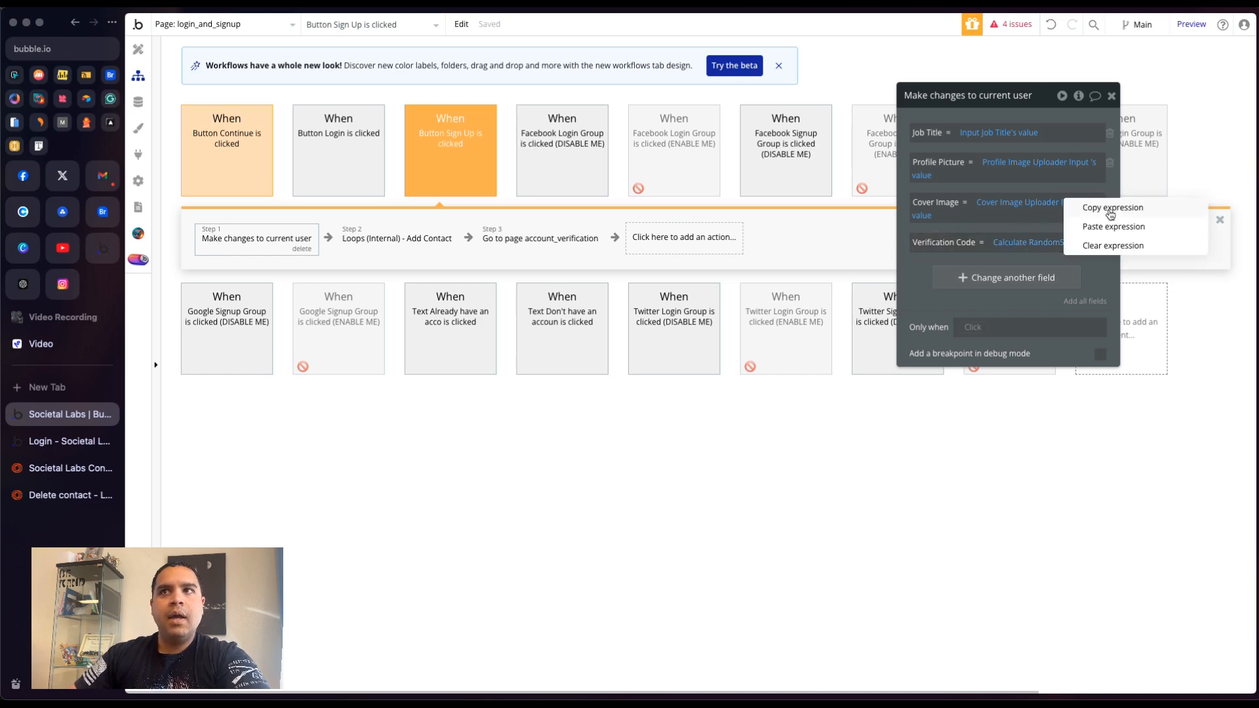
left_click(1112, 208)
left_click(1110, 242)
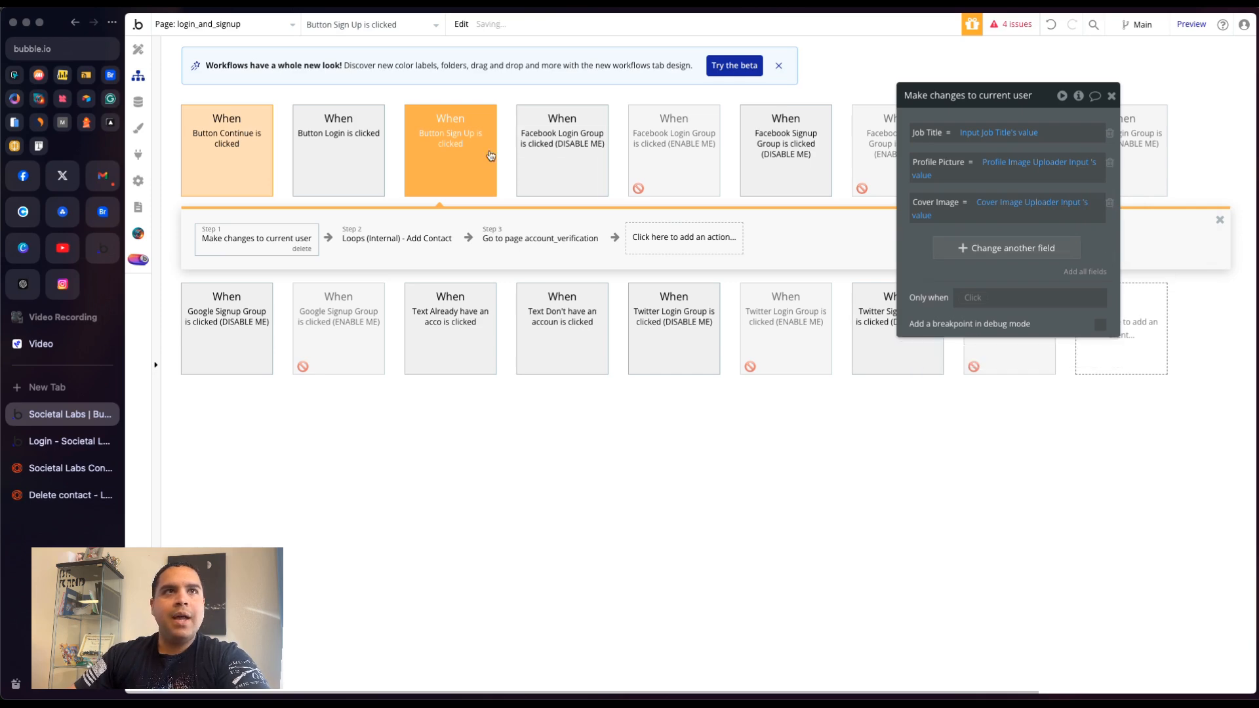
- Add a Verification Code field to the Button Continue's Sign the user up action by pasting the Calculate RandomString expression
left_click(223, 144)
left_click(227, 239)
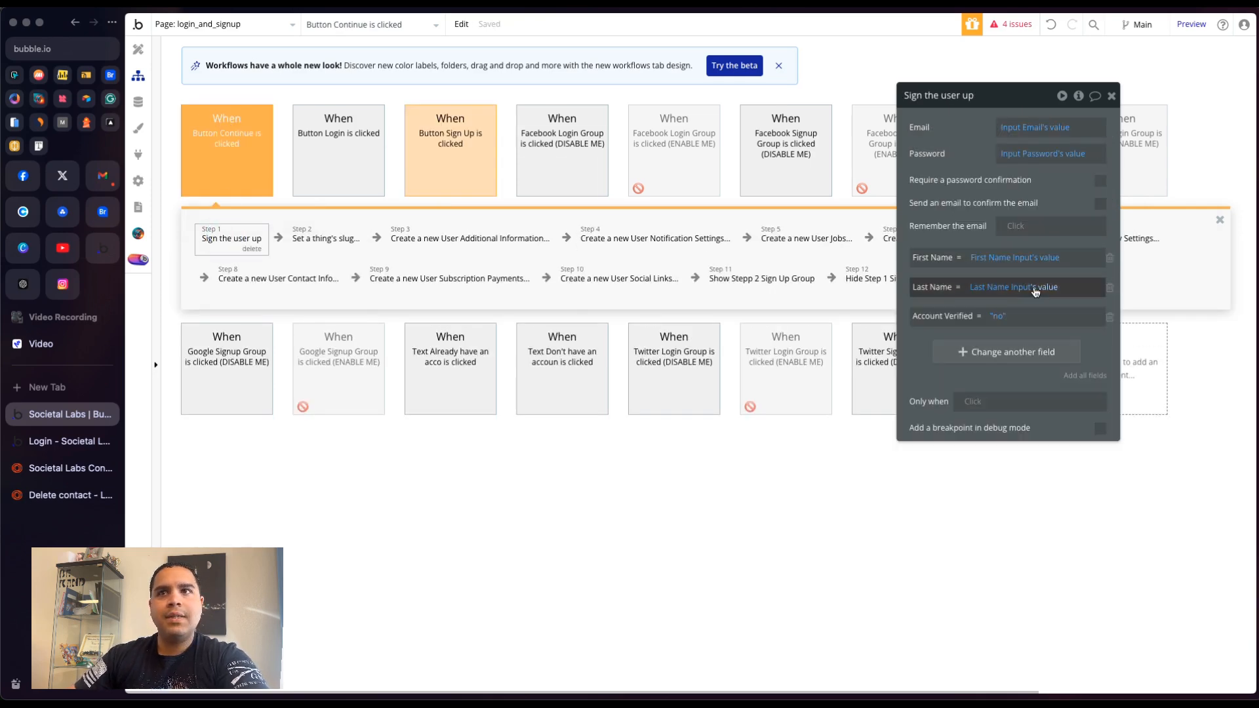
left_click(973, 352)
left_click(922, 346)
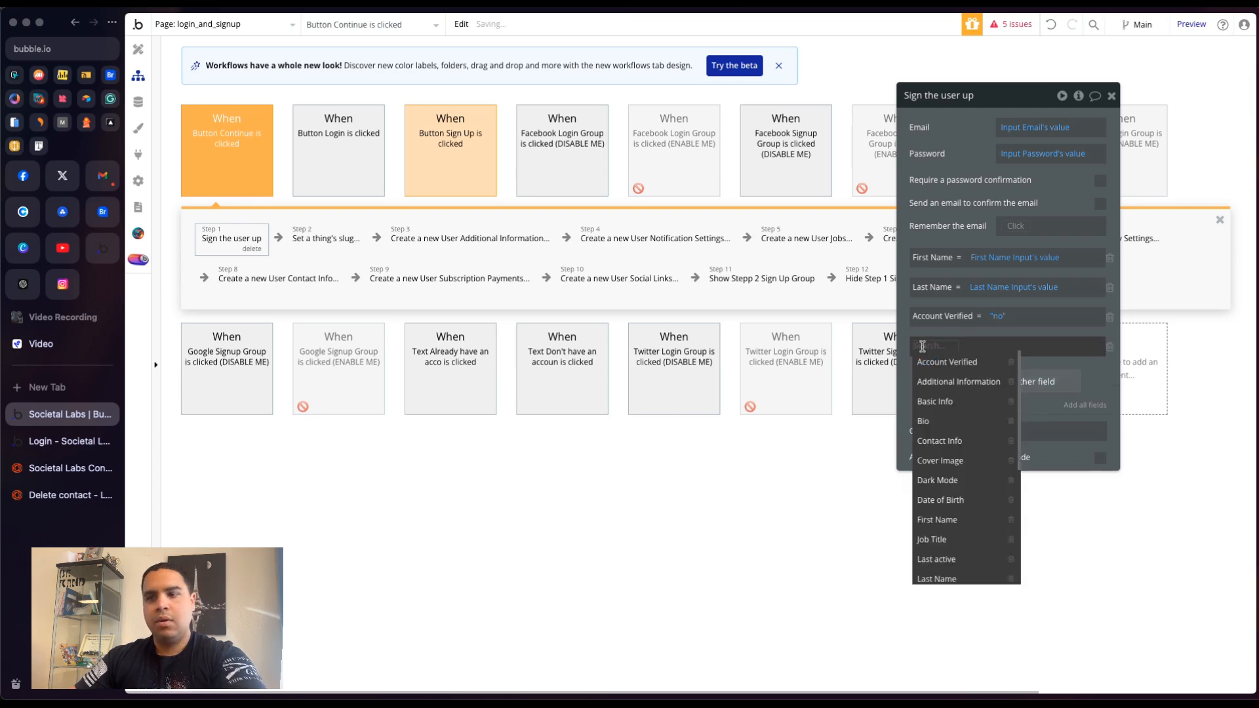
type("ver")
left_click(957, 400)
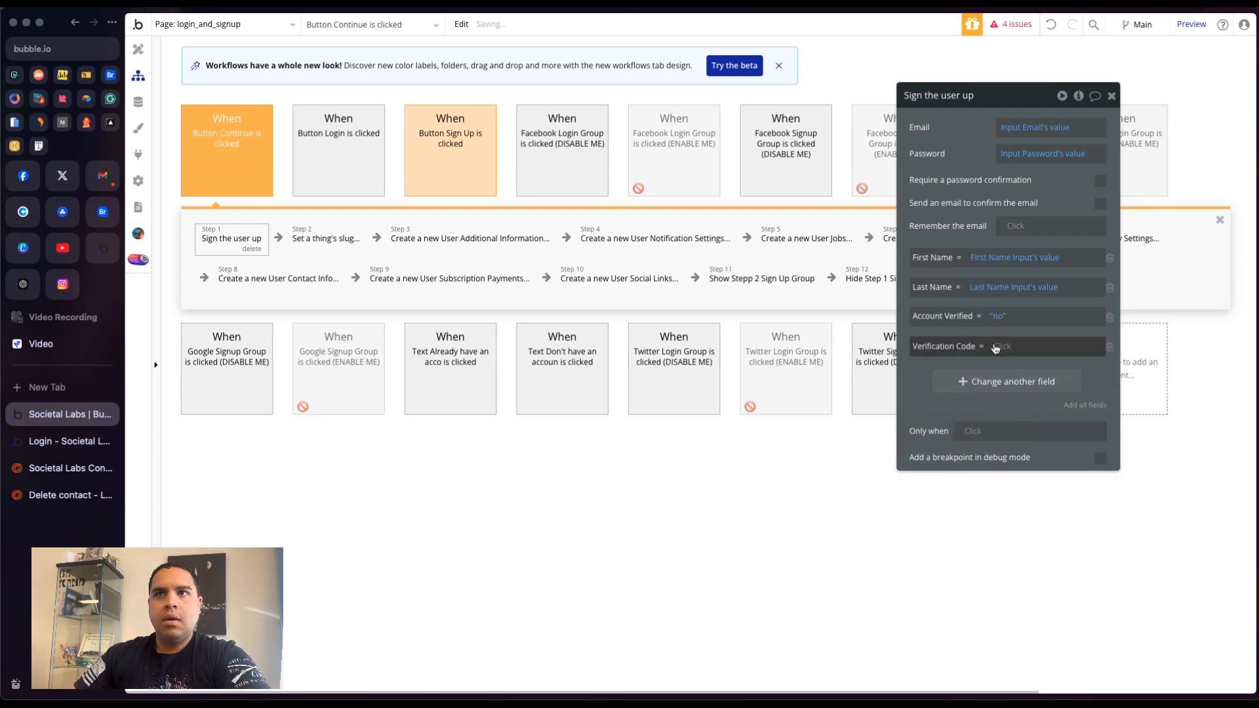
right_click(1008, 347)
left_click(1086, 327)
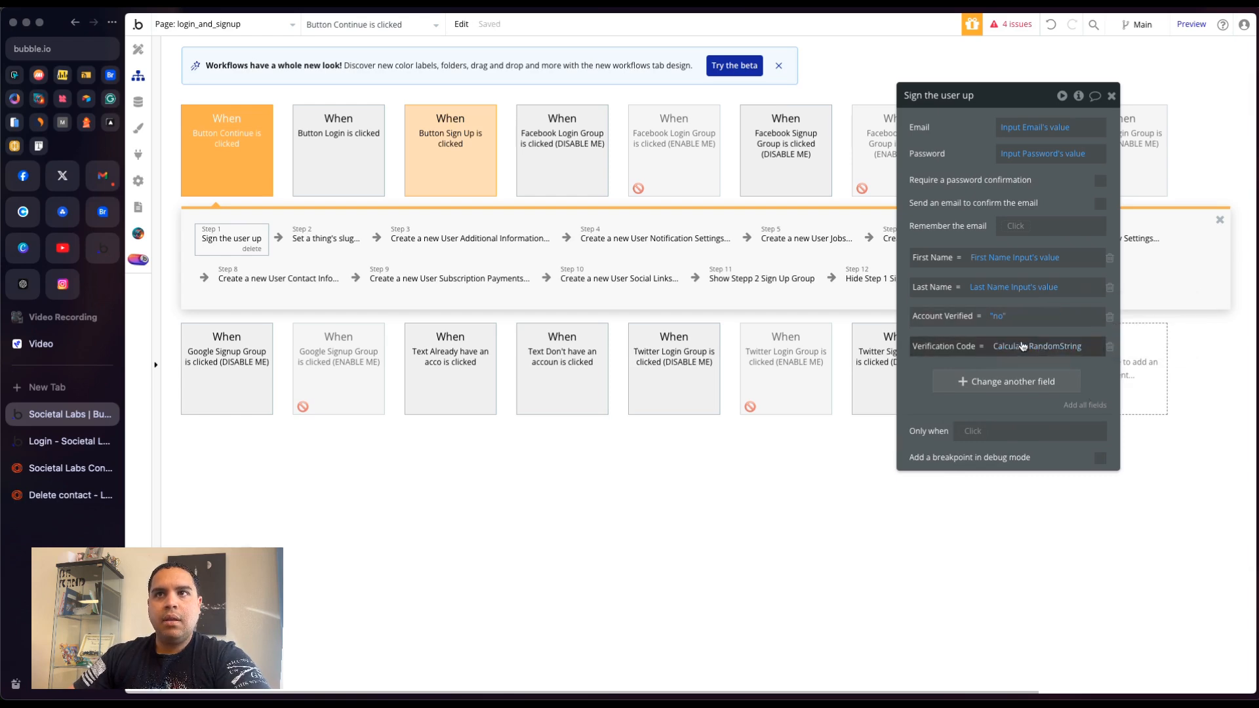
left_click(1021, 348)
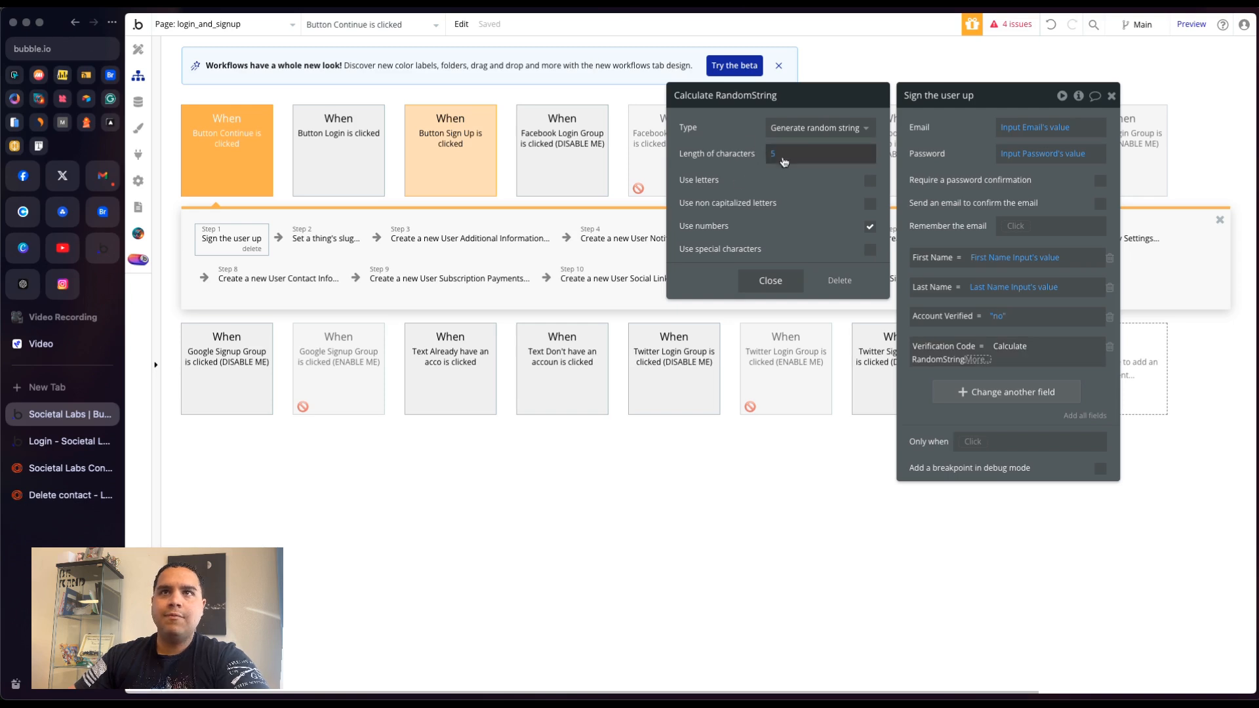
left_click(957, 150)
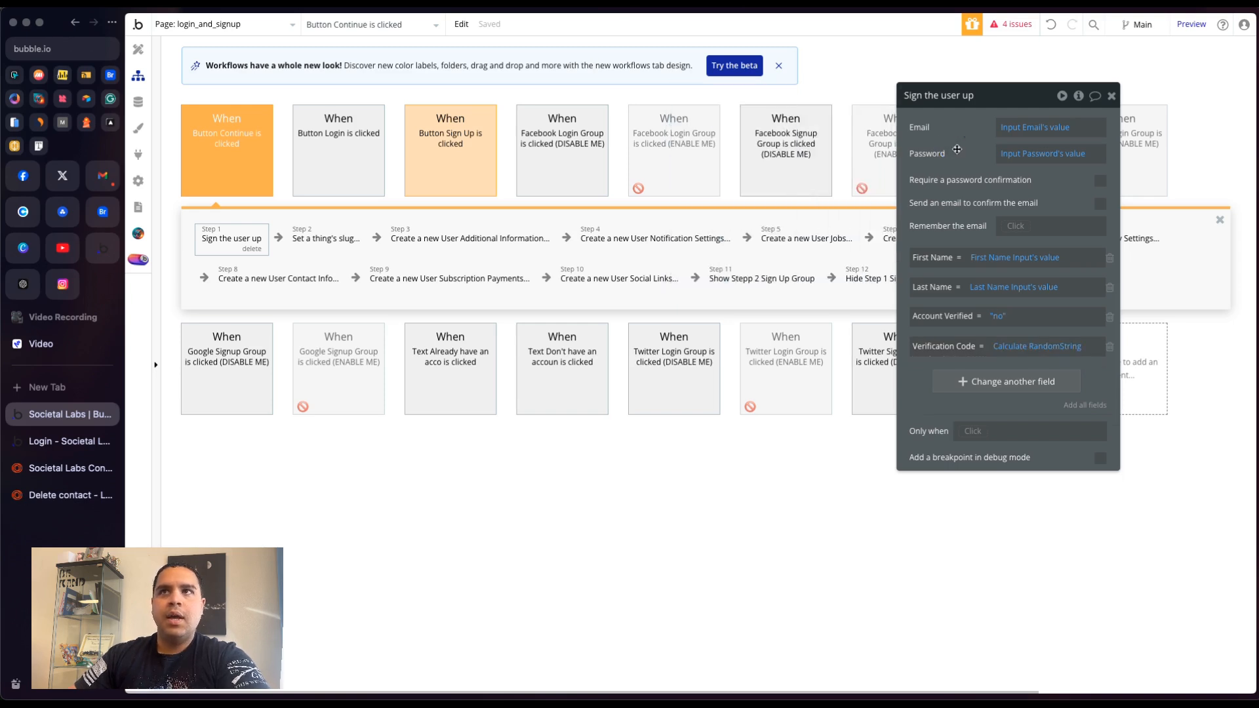
left_click(1112, 94)
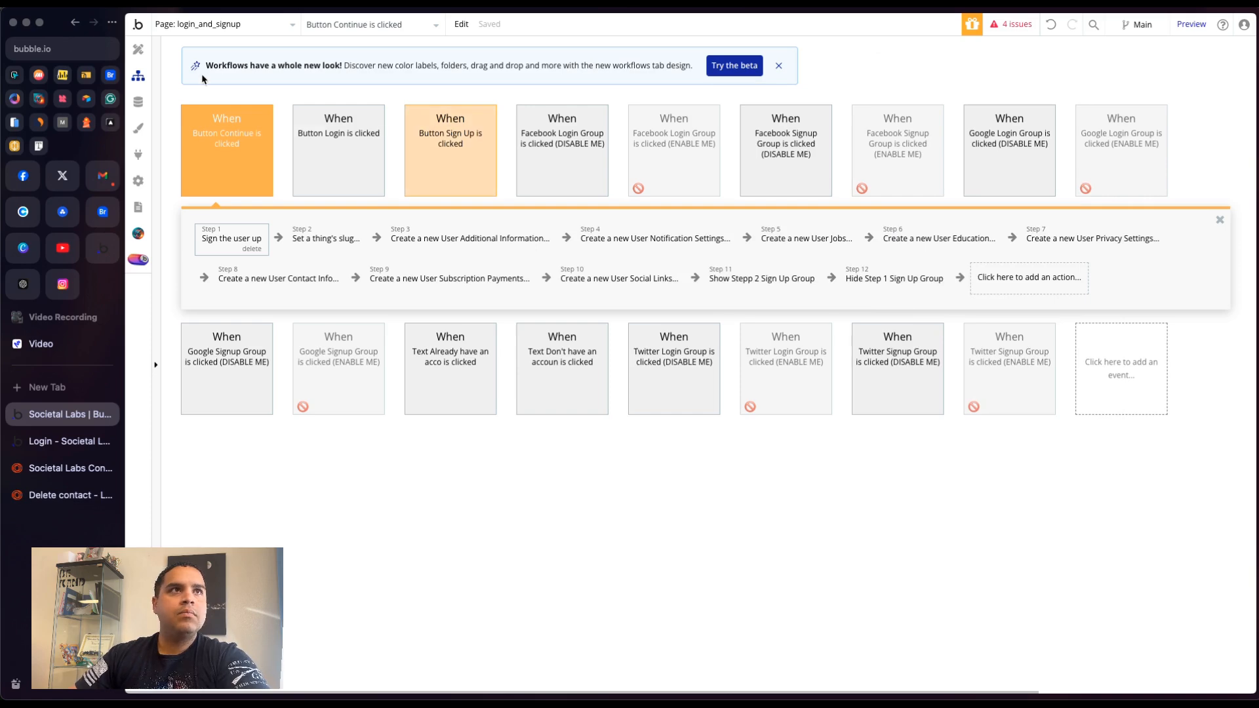
- Return to the Button Sign Up workflow and review its Loops Add Contact action
left_click(139, 51)
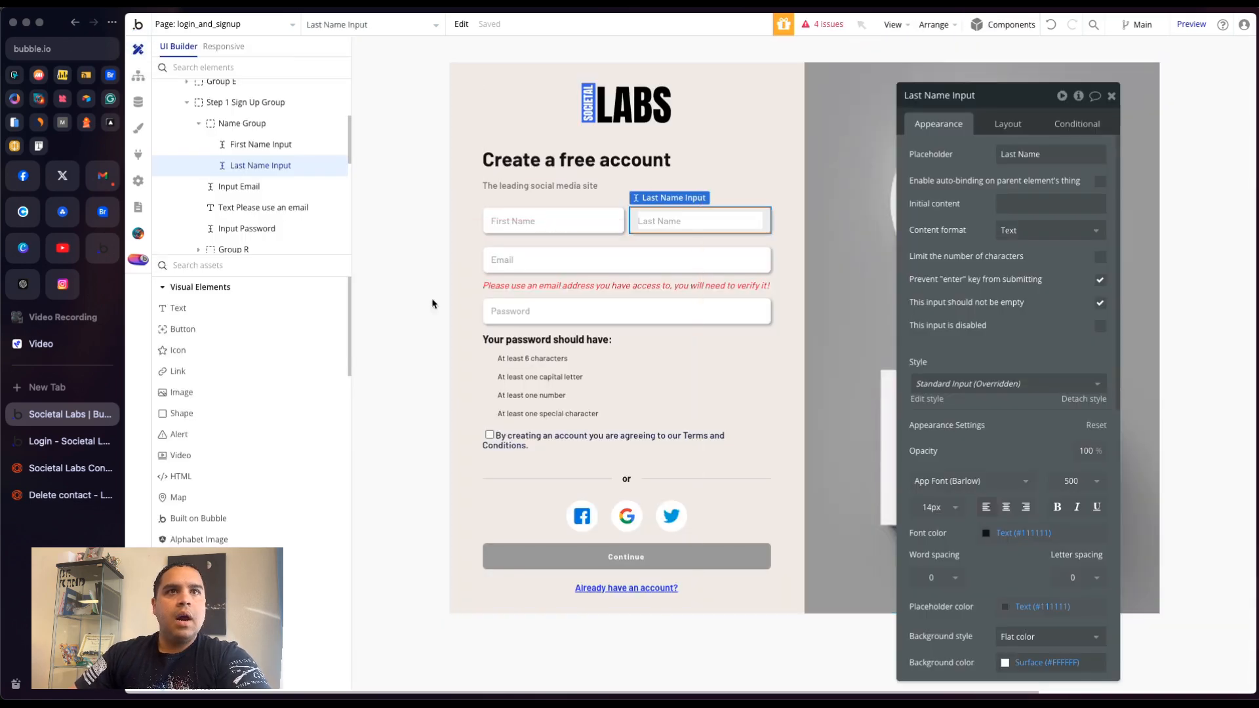
left_click(138, 76)
left_click(423, 146)
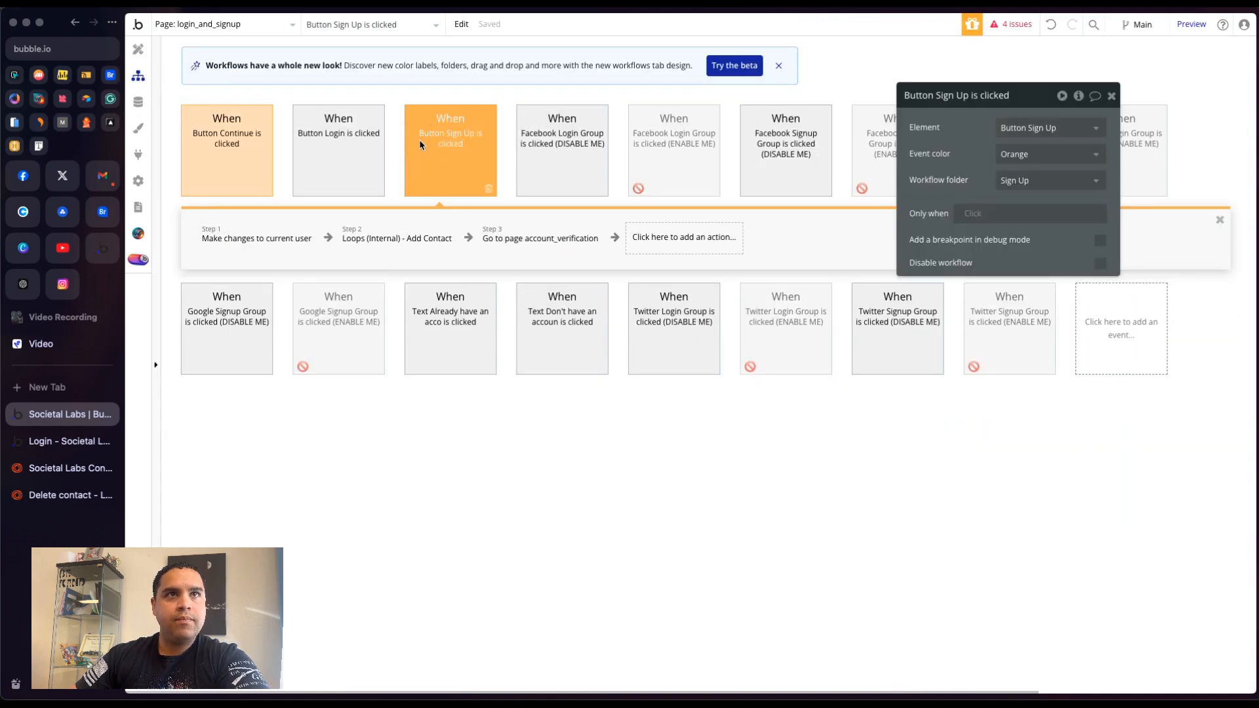
left_click(361, 242)
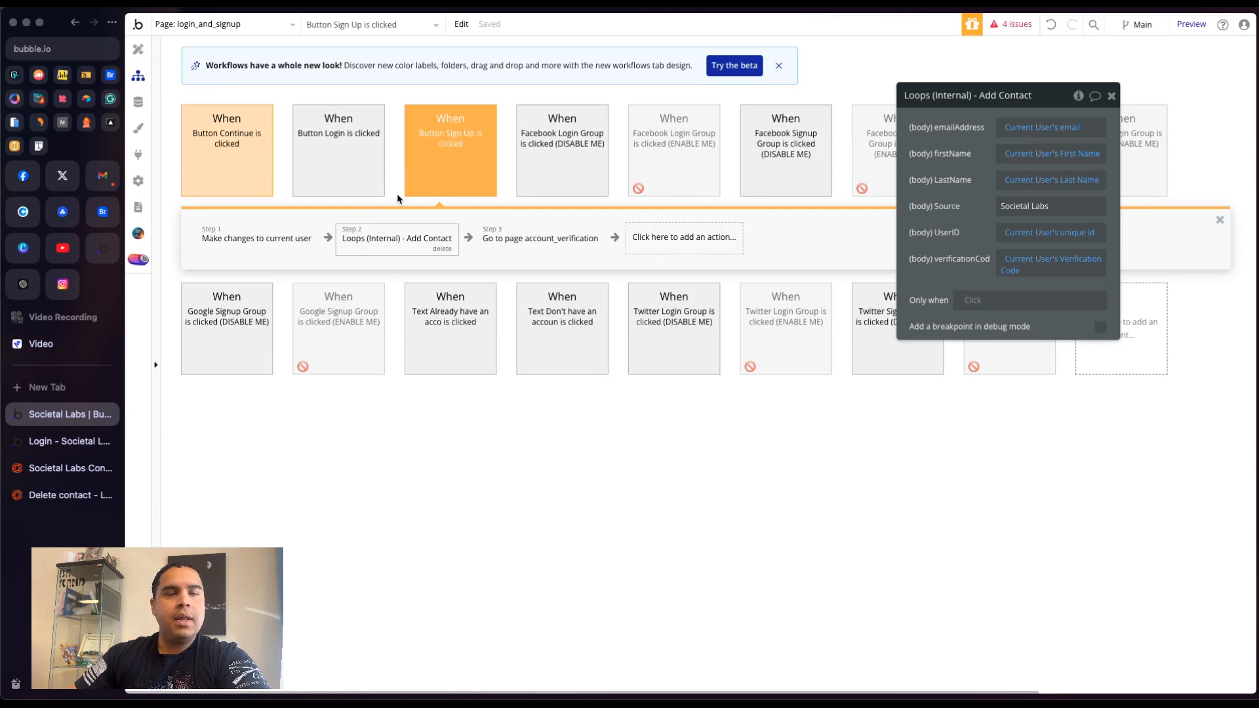
- Switch to the live app's login tab, refresh the page, and open the create-account page
left_click(56, 440)
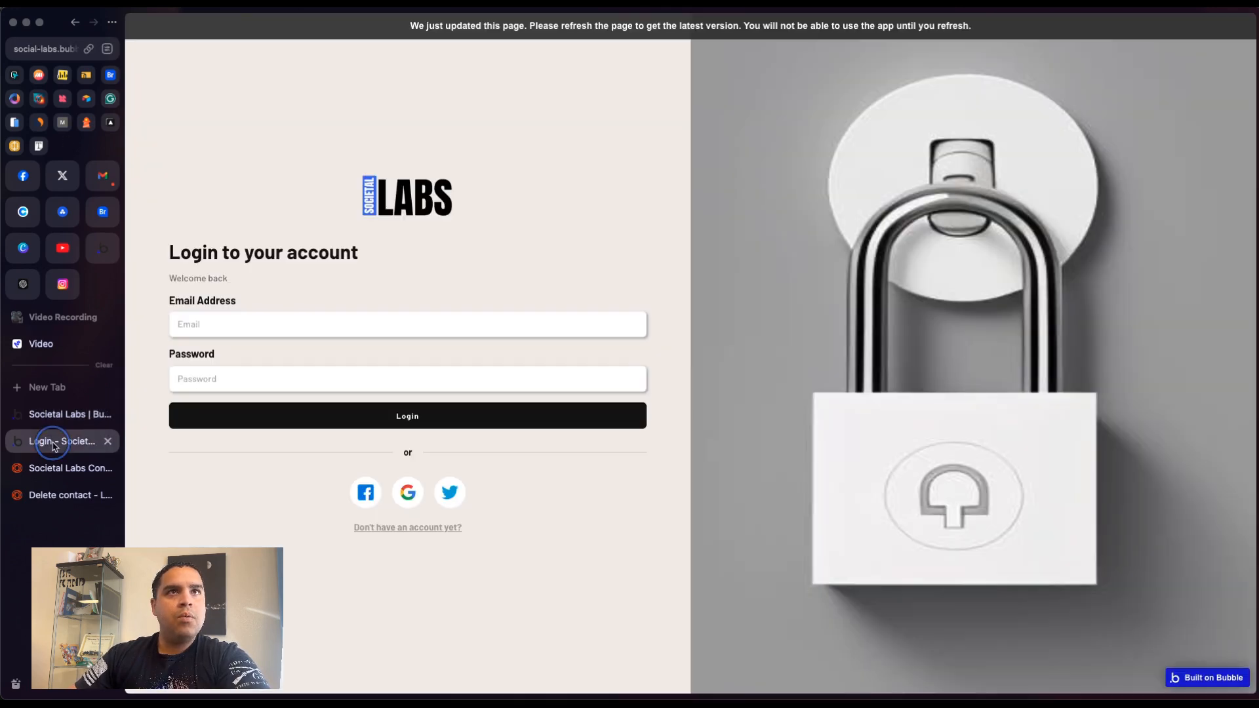
left_click(563, 28)
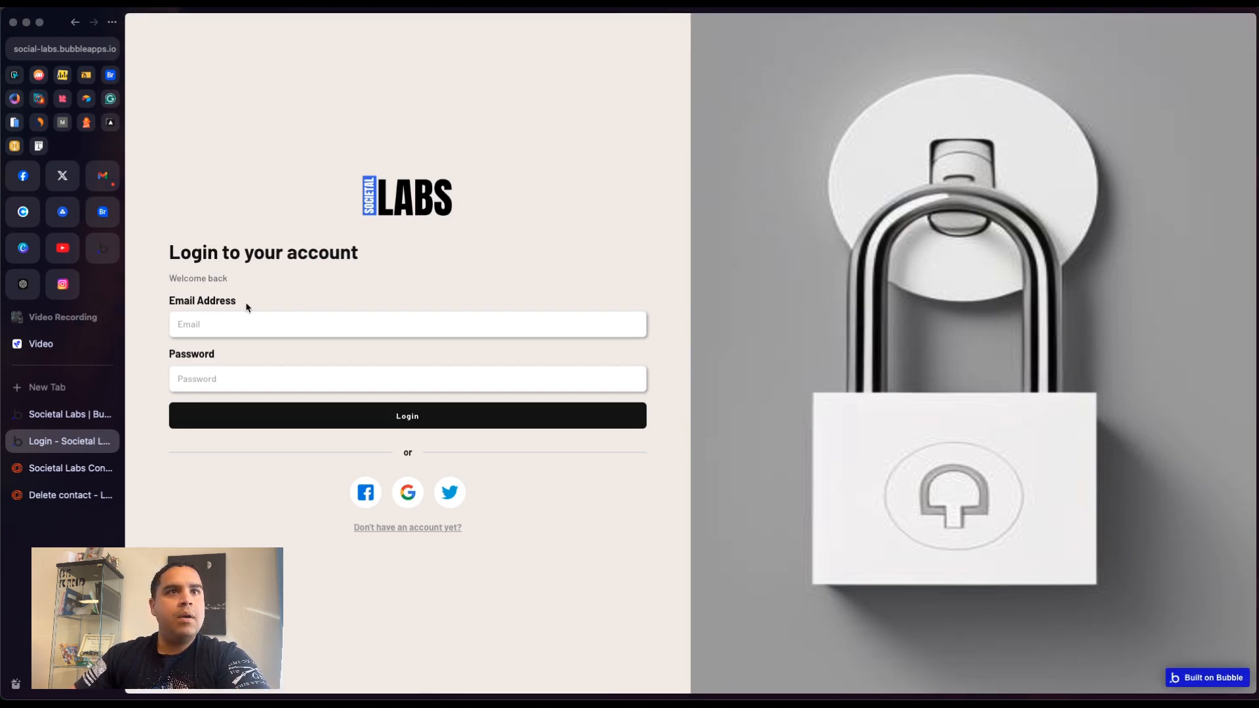
left_click(415, 528)
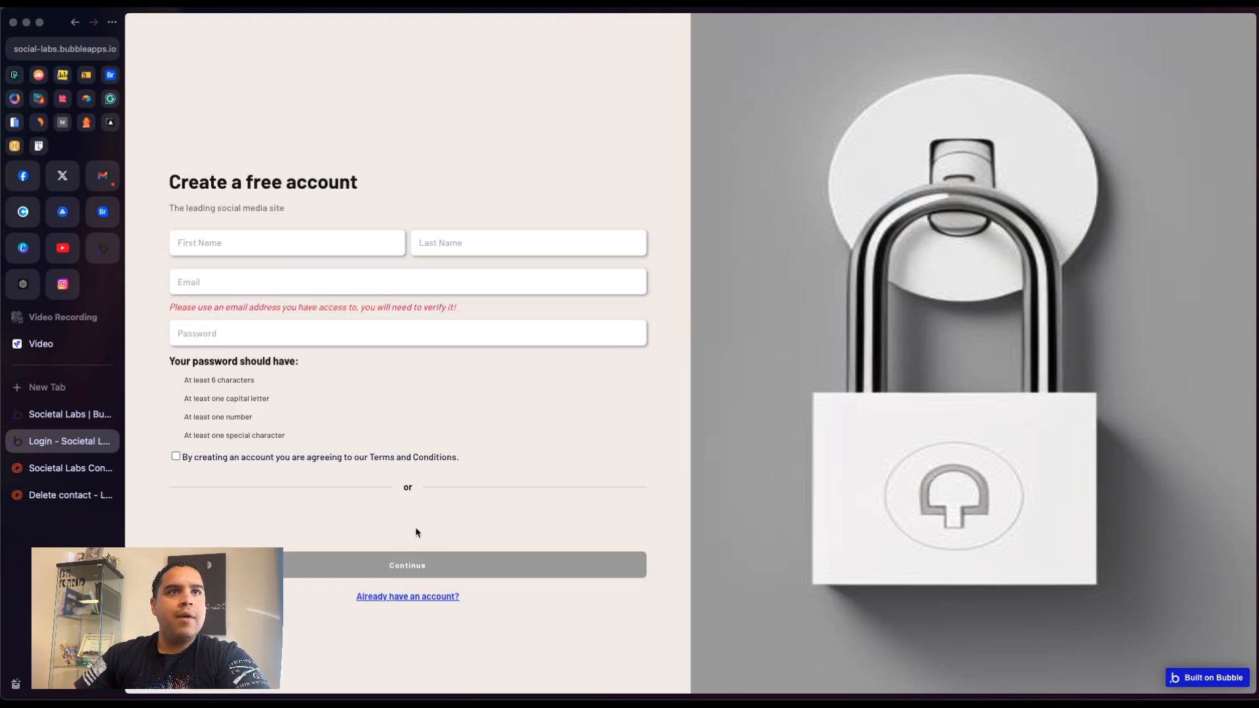
- Fill in the test user's first name, last name and e-mail address on the sign-up form
left_click(261, 249)
left_click(282, 274)
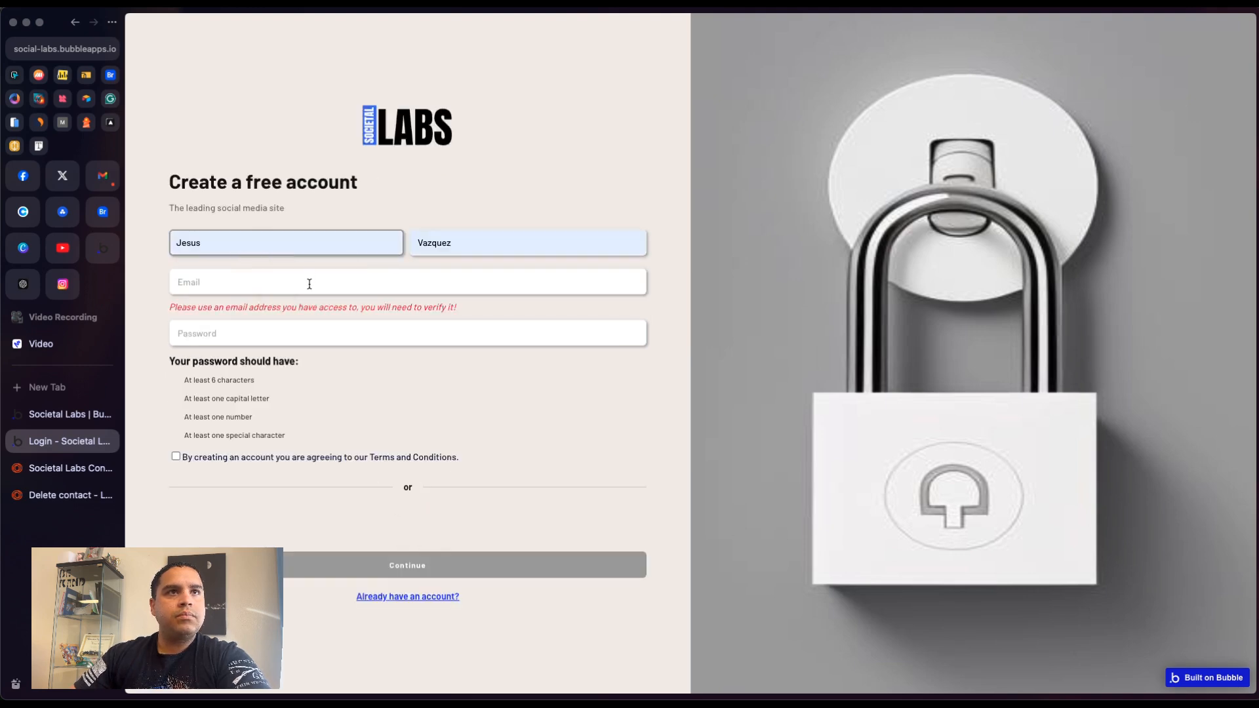
key("super+Tab")
left_click_drag(311, 84, 1258, 338)
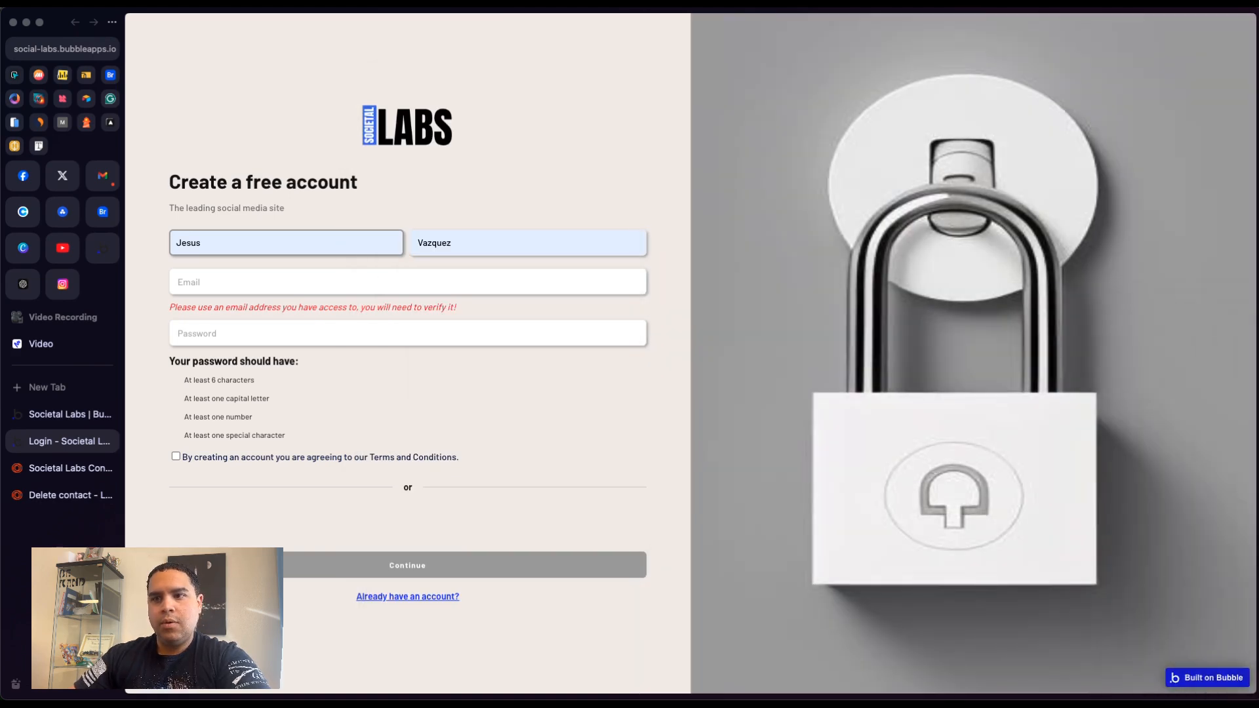
left_click(361, 282)
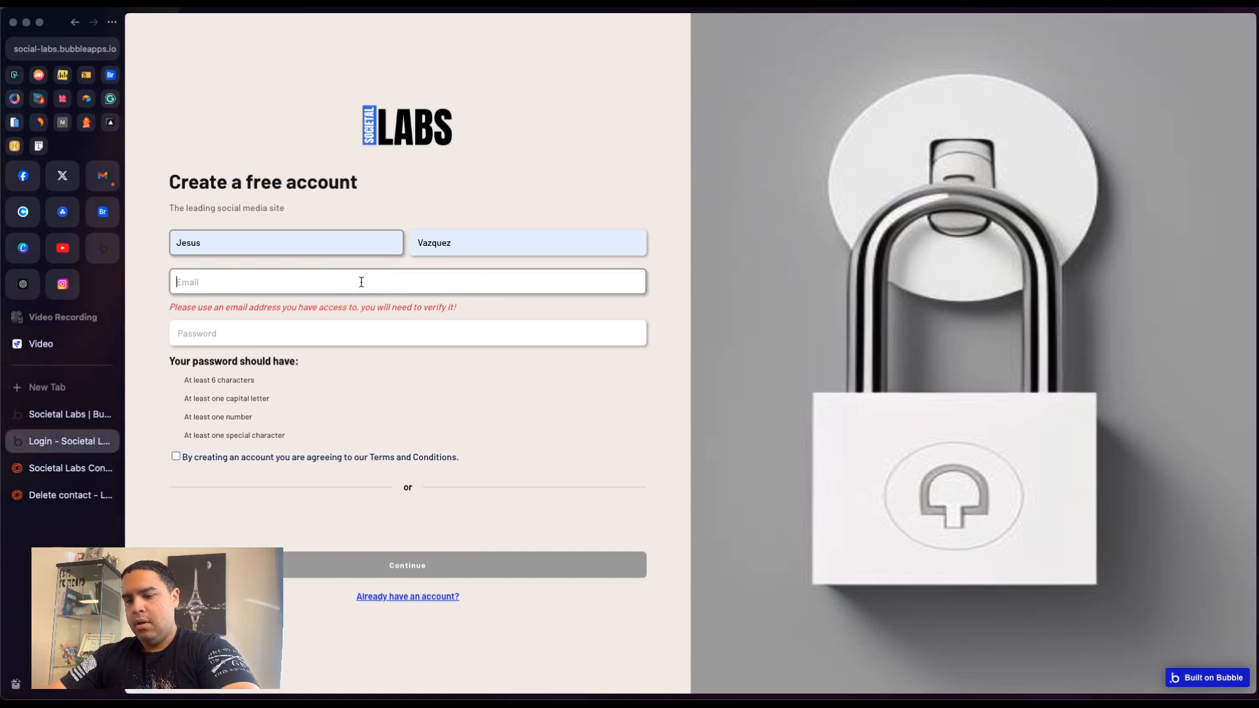
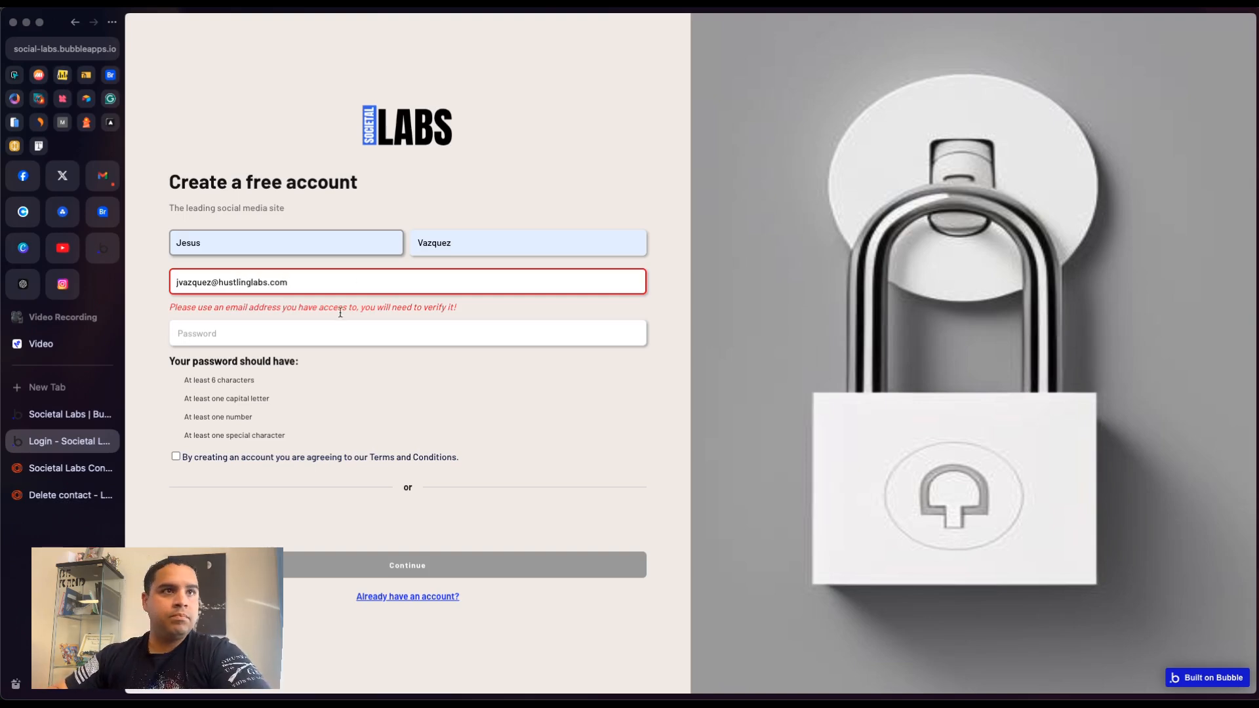
- Enter the account password from the saved passwords, accept the terms and conditions, and continue
left_click(340, 333)
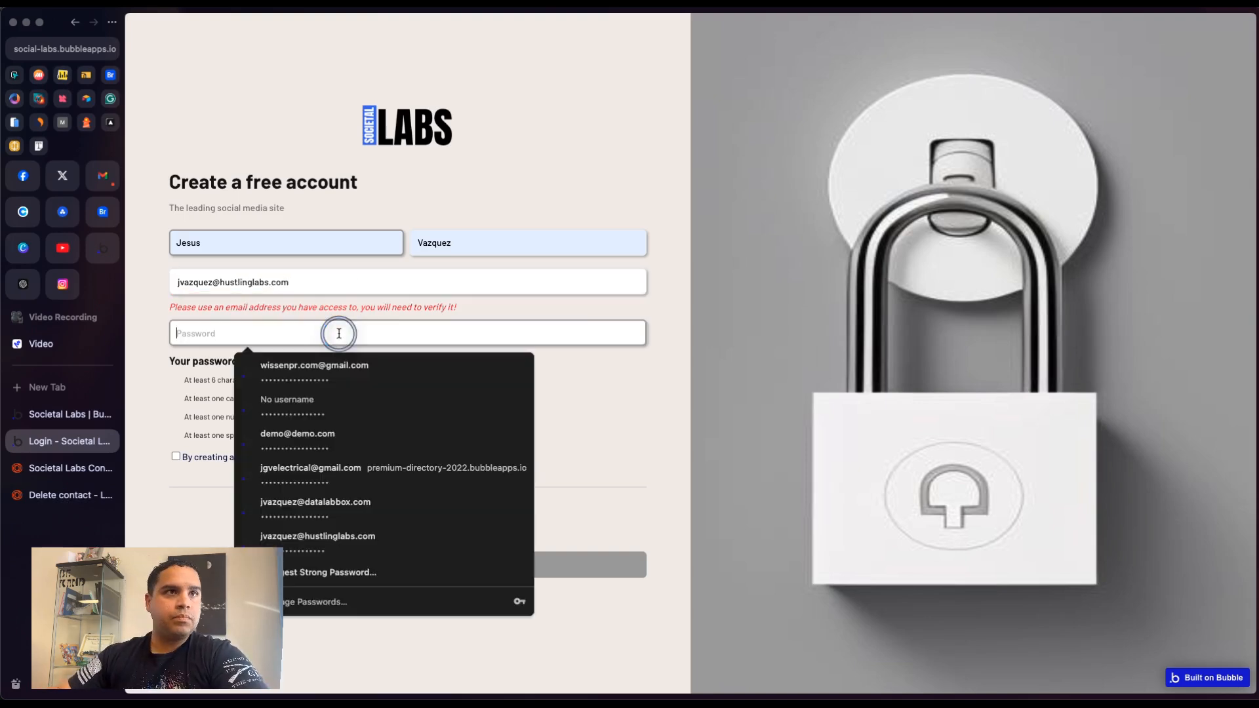
left_click(334, 364)
left_click(232, 462)
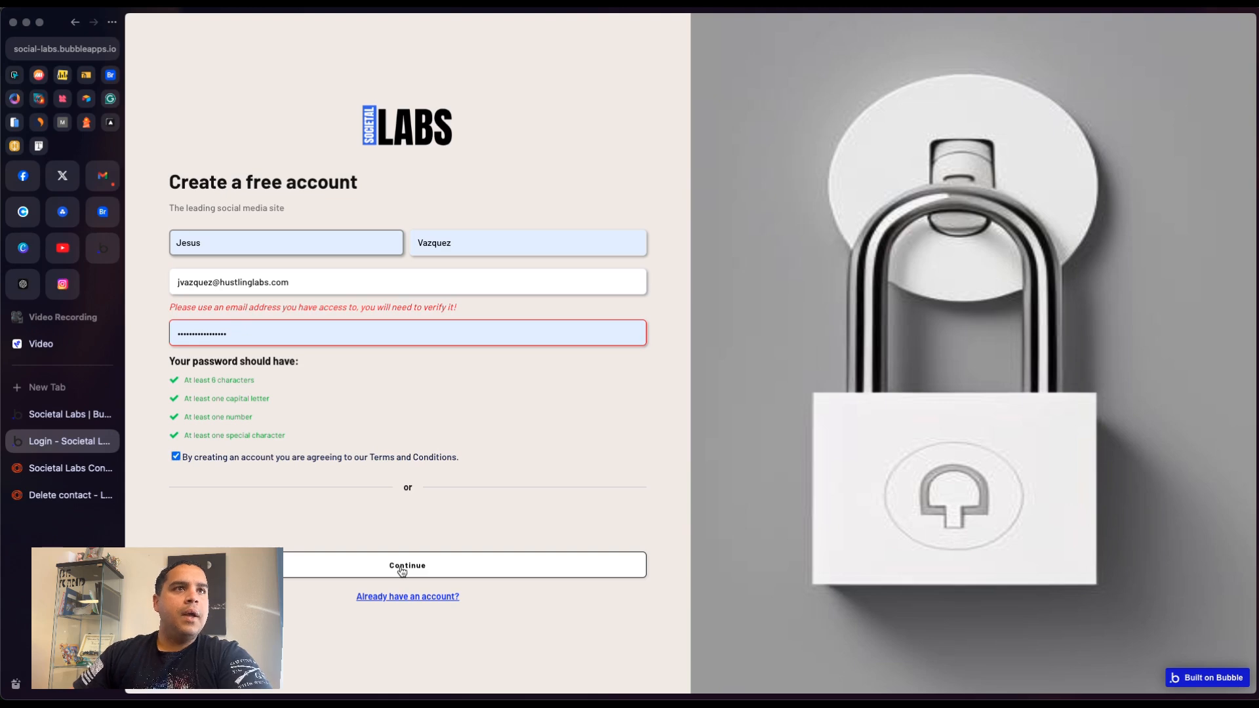
left_click(402, 569)
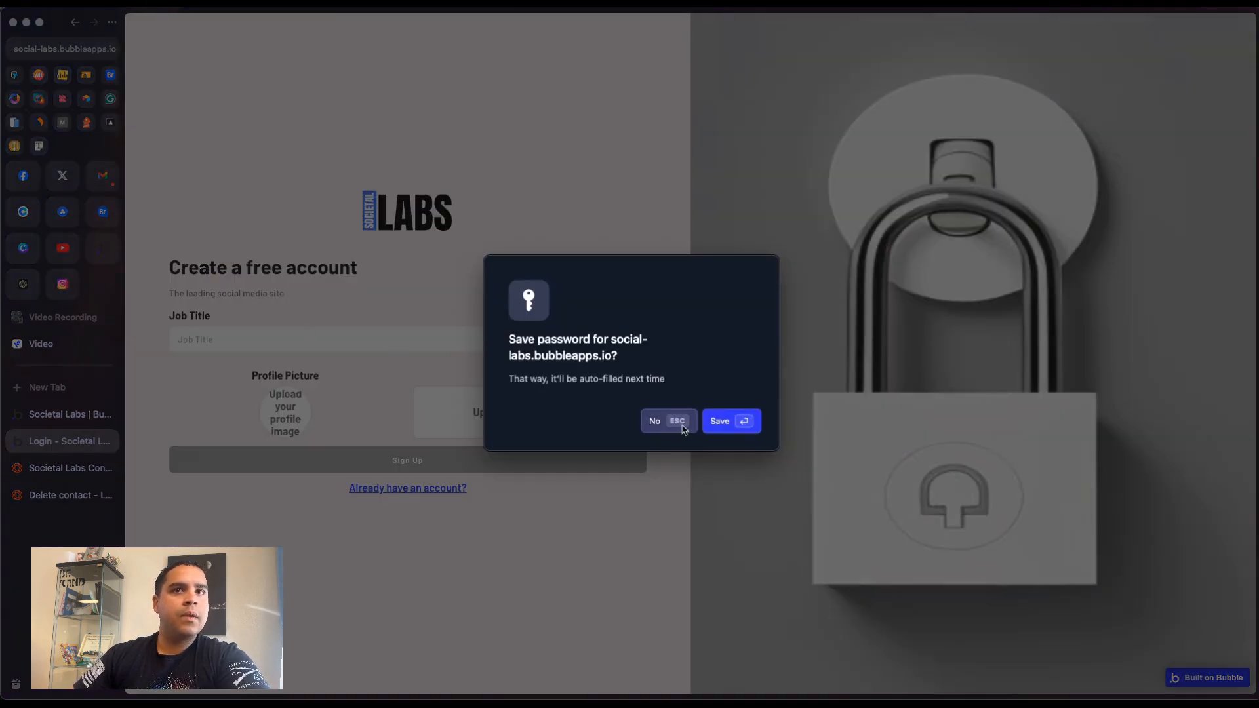
- Set the Job Title to Founder, submit the sign-up, and decline saving the password
left_click(670, 421)
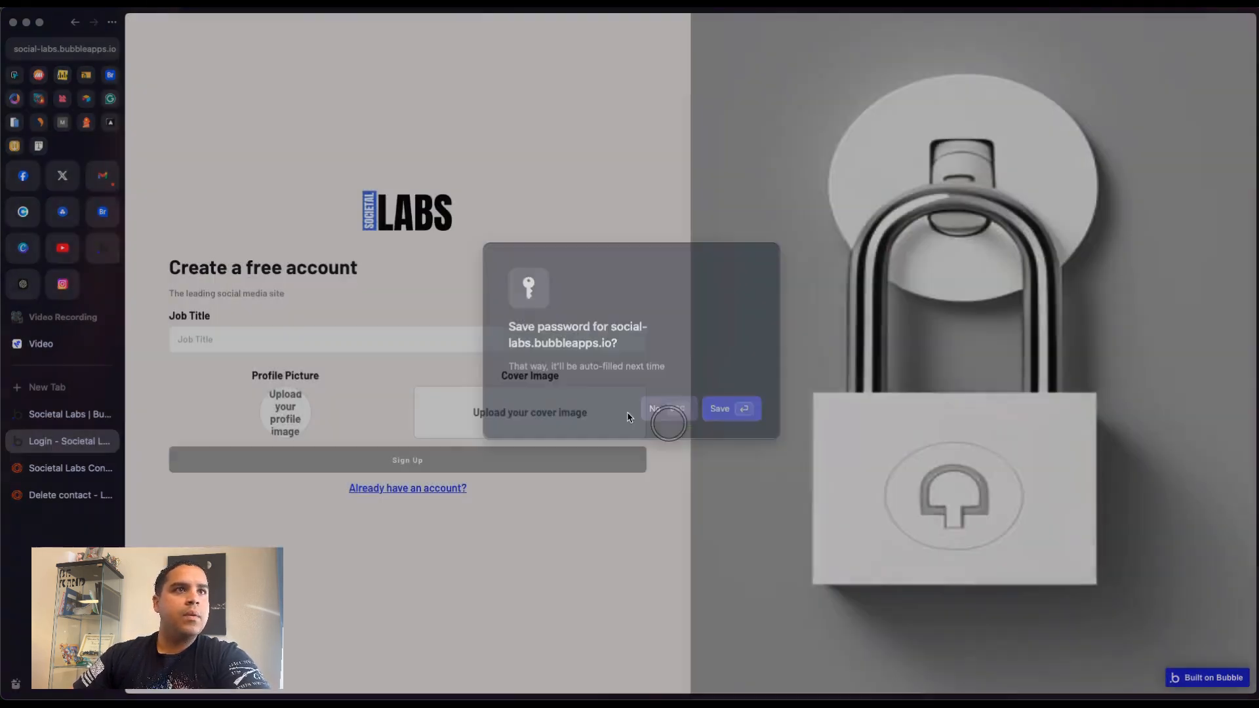
left_click(311, 340)
type("Founder")
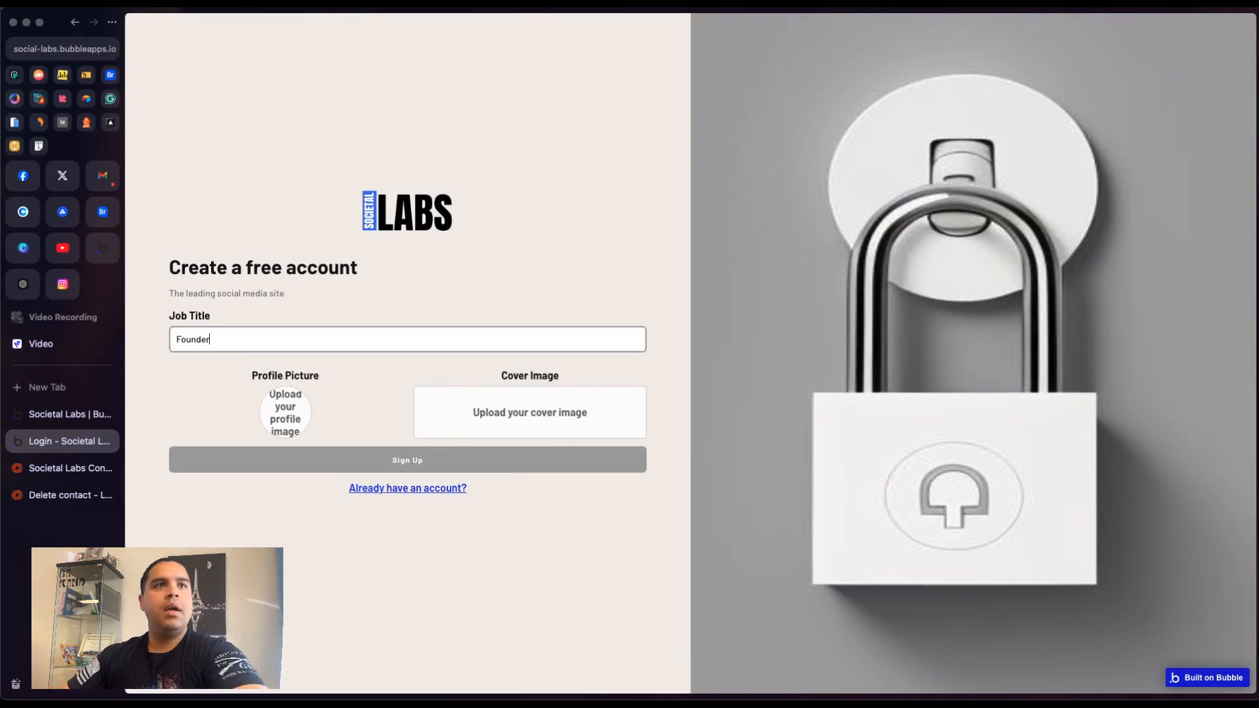
left_click(454, 236)
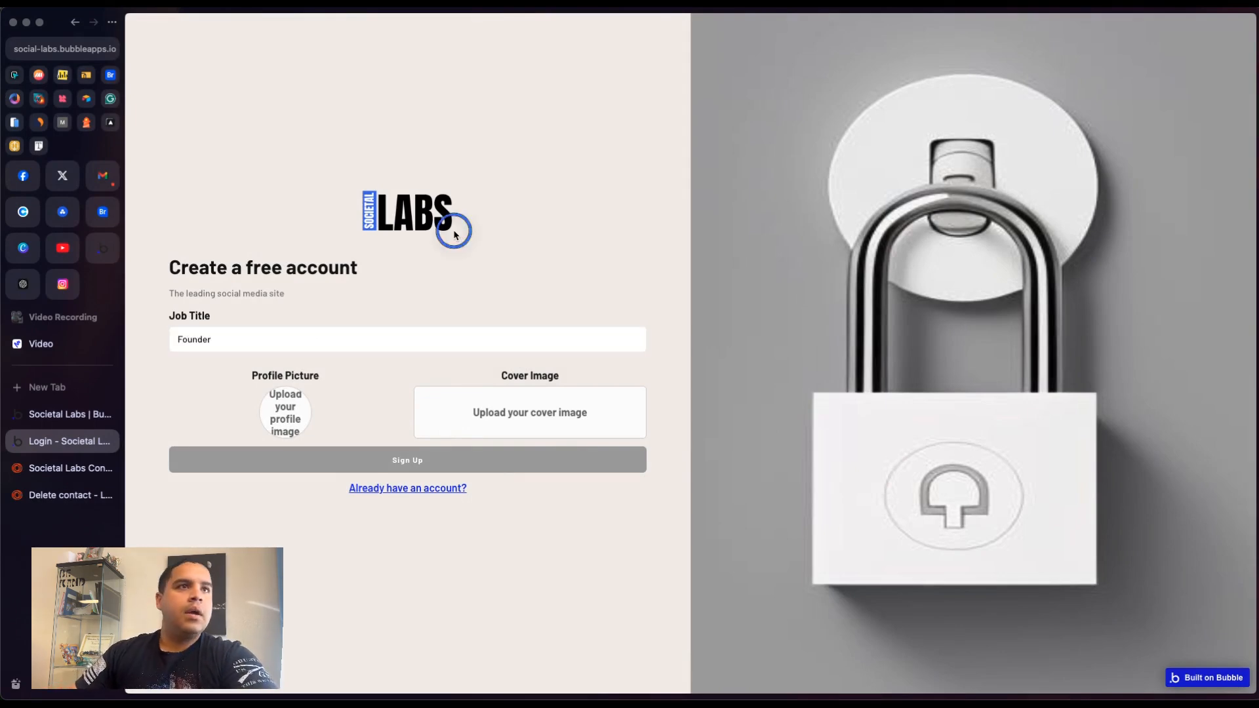
left_click(422, 459)
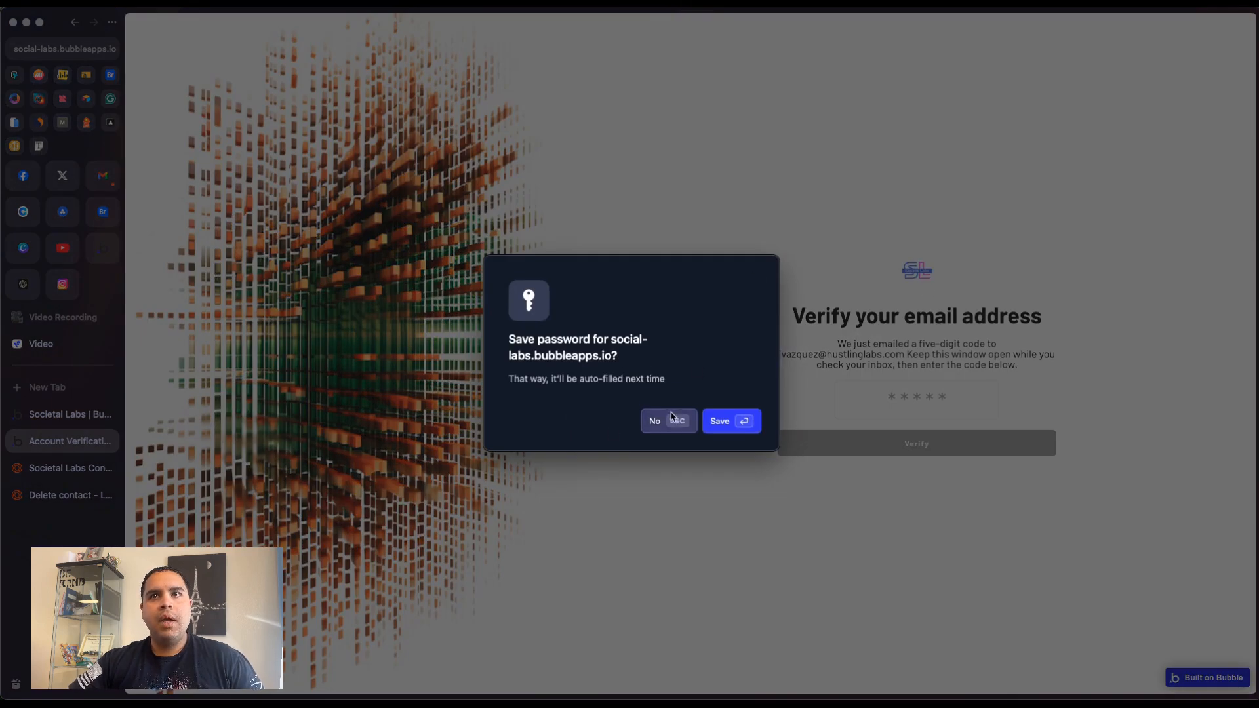
left_click(670, 416)
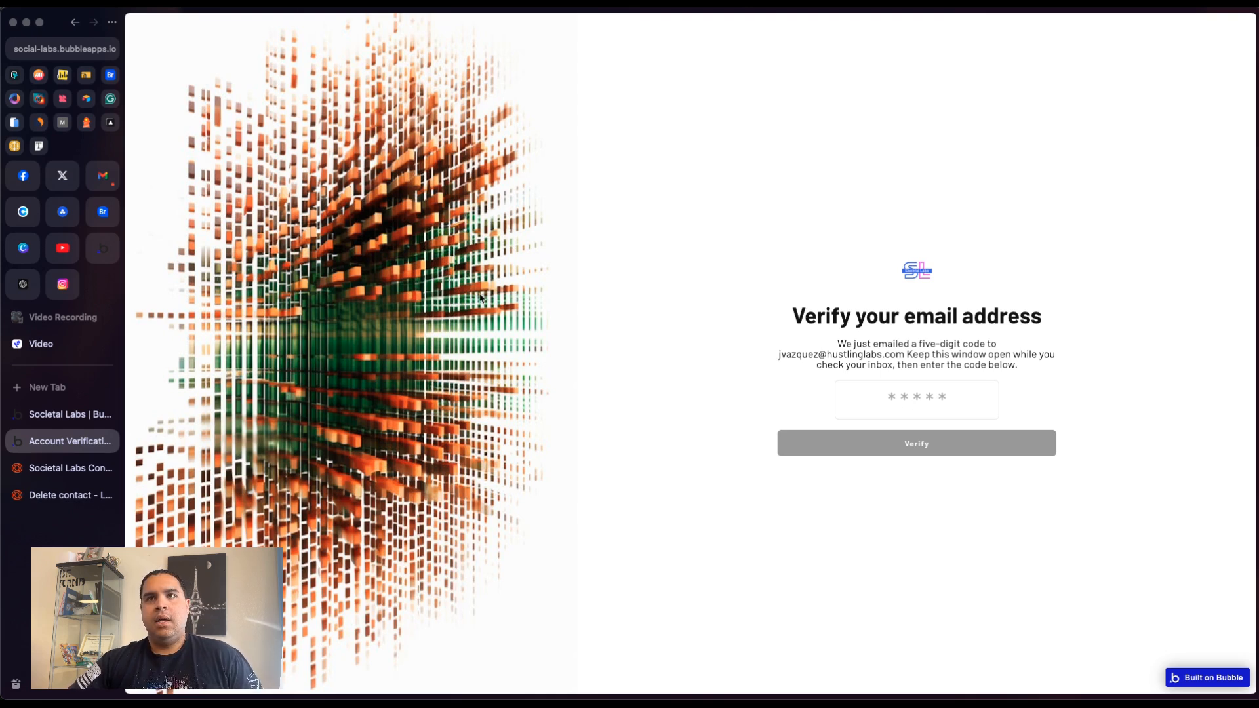
- Switch to Loops and open the Audience list to check for the new contact
left_click(48, 467)
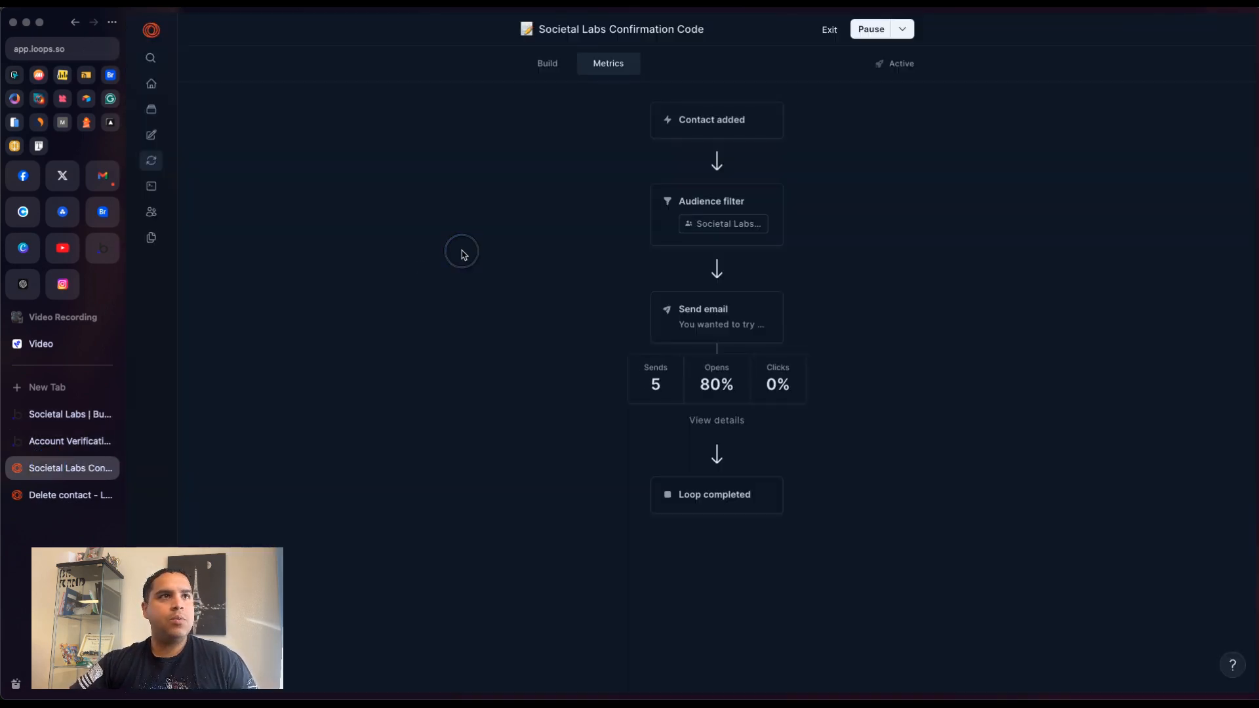
left_click(151, 212)
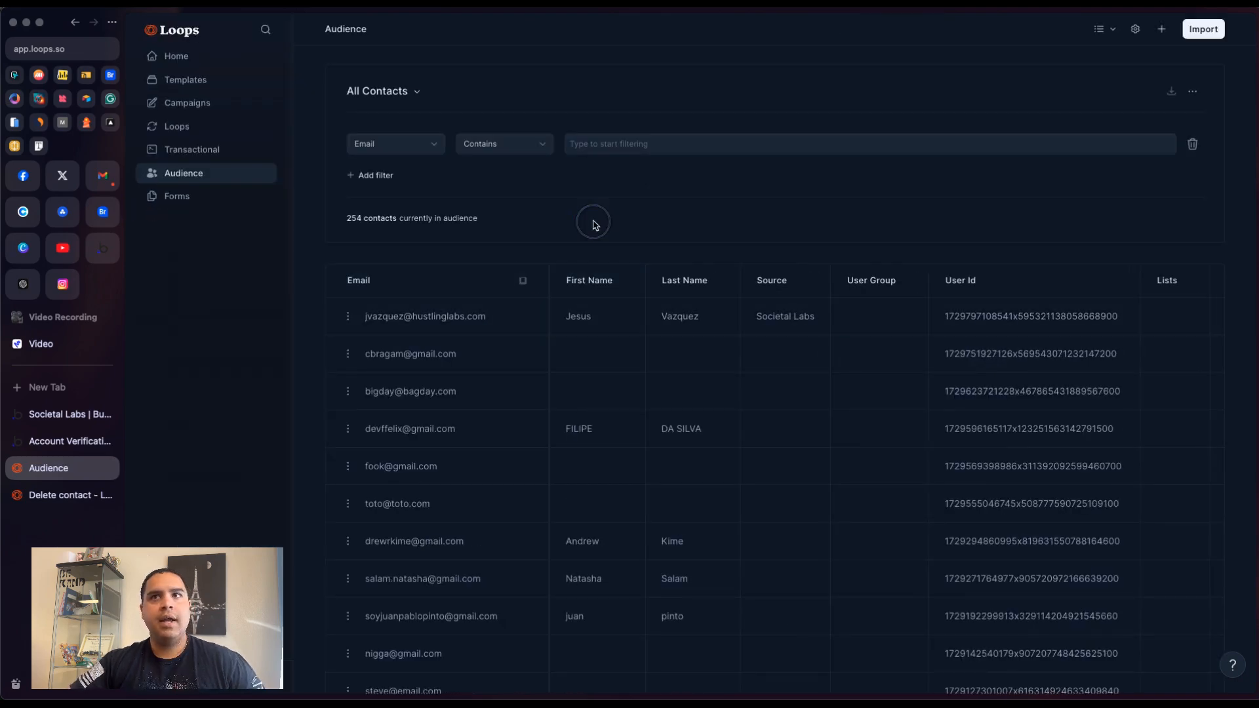
- Open the verification code email from Societal Labs in the mail client
left_click_drag(1258, 355, 999, 57)
left_click(474, 177)
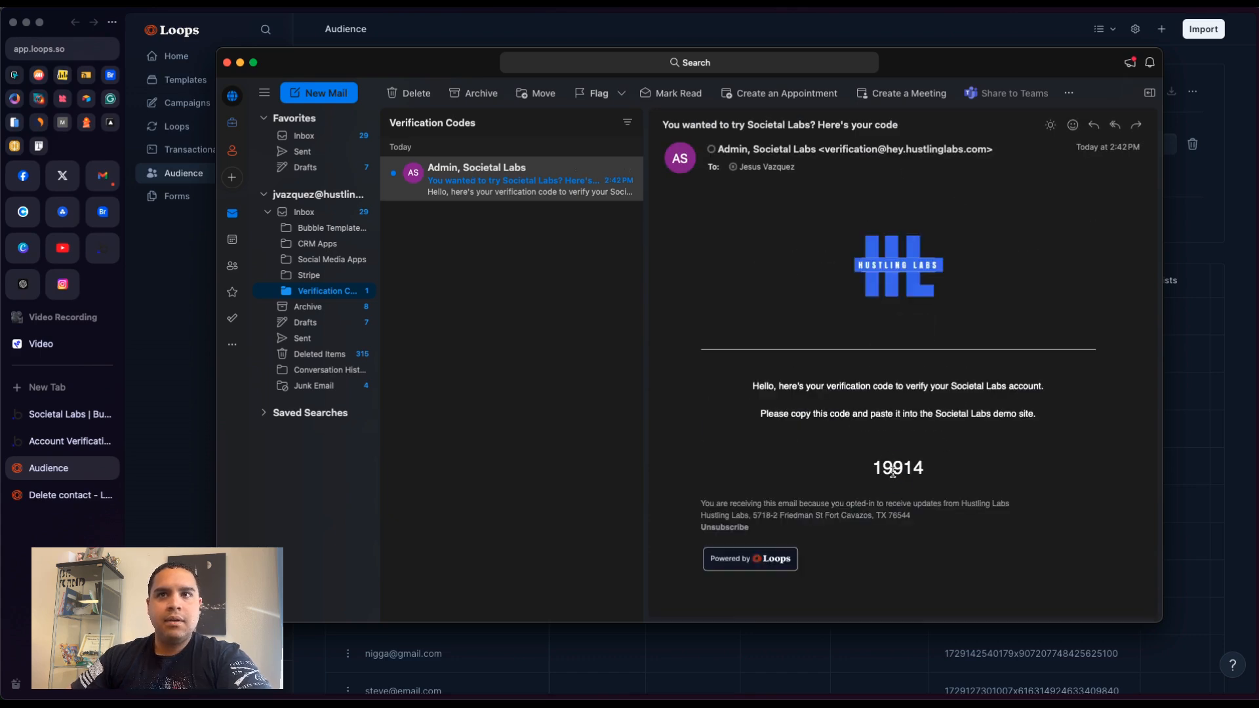
- Copy the verification code from the email, paste it into the verification page's code field, and verify the account
double_click(893, 472)
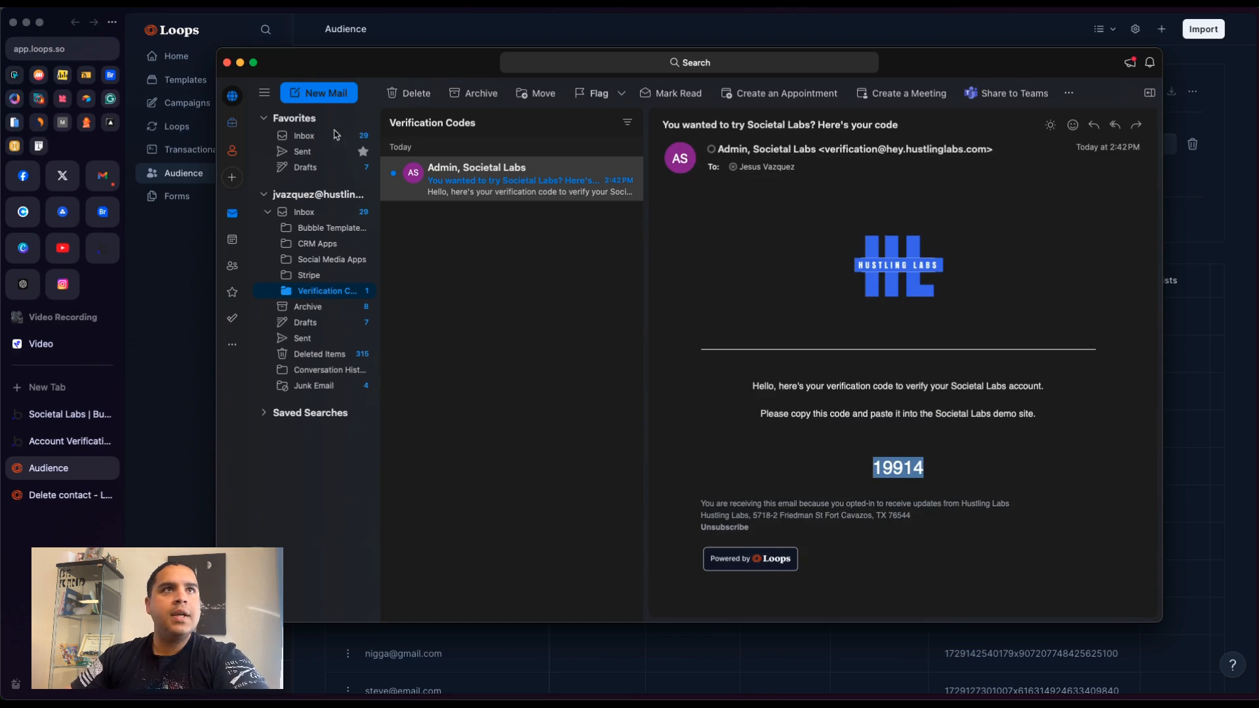
left_click(240, 63)
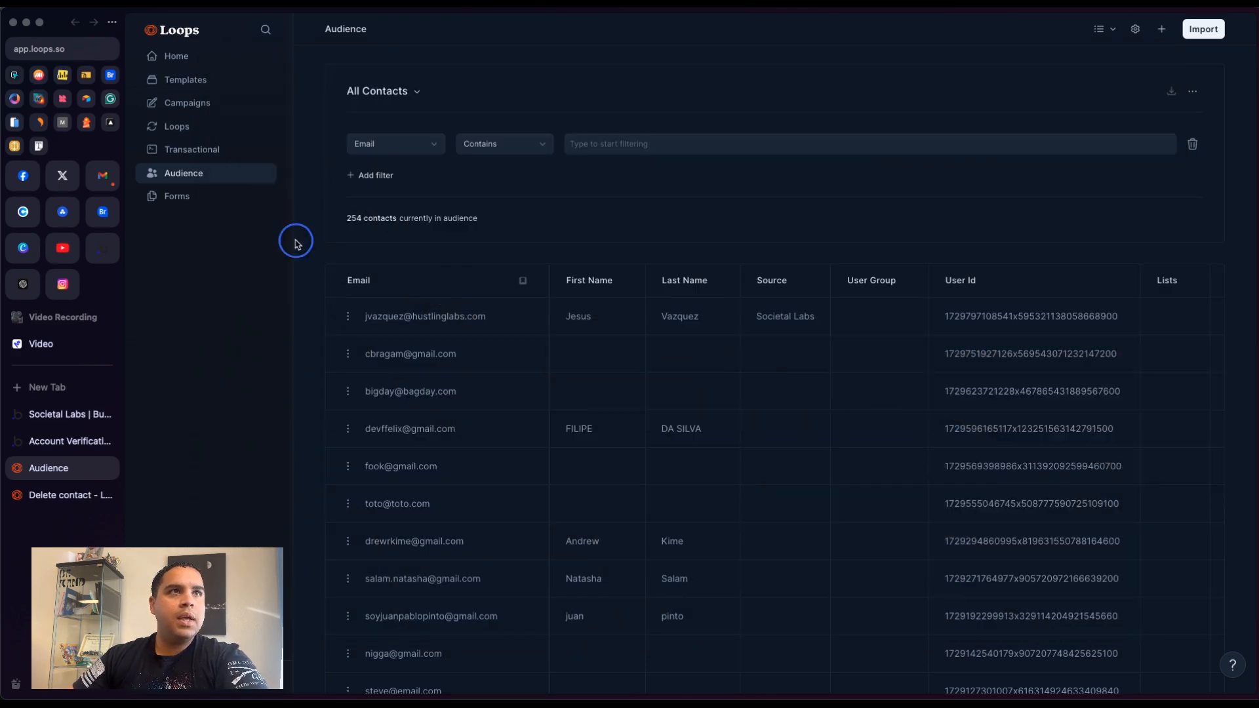
left_click(66, 420)
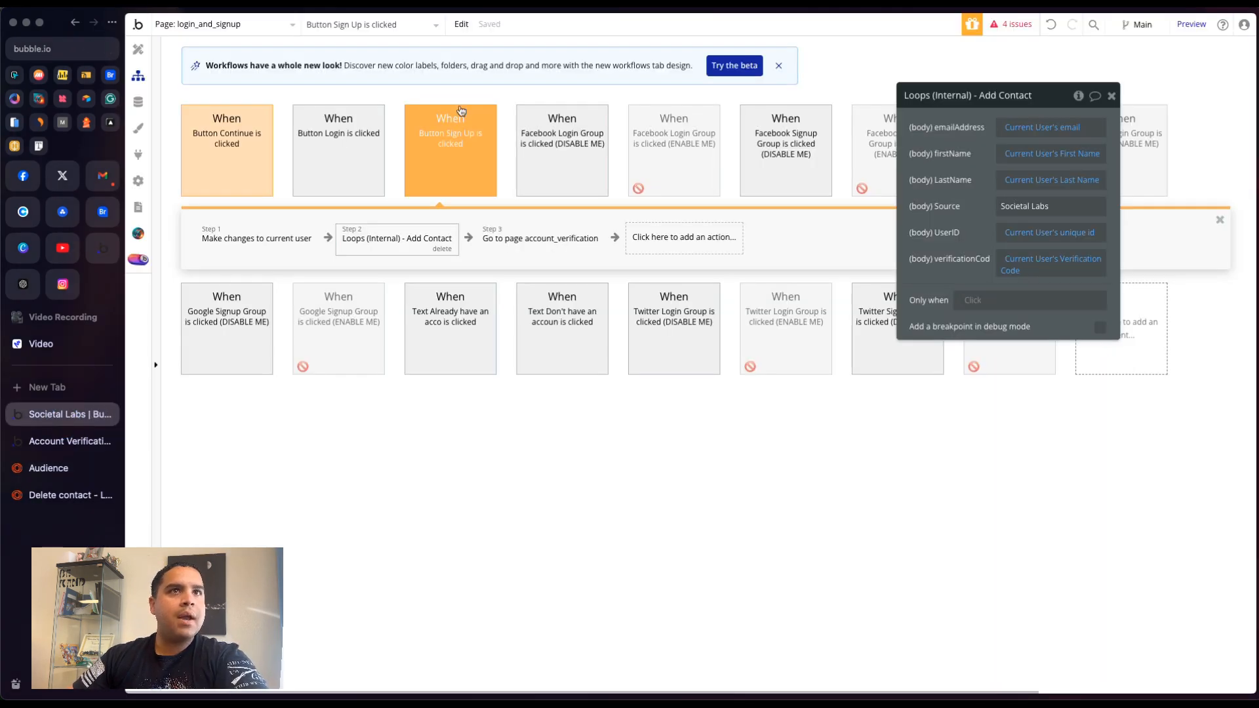
left_click(65, 440)
left_click(893, 397)
left_click(911, 434)
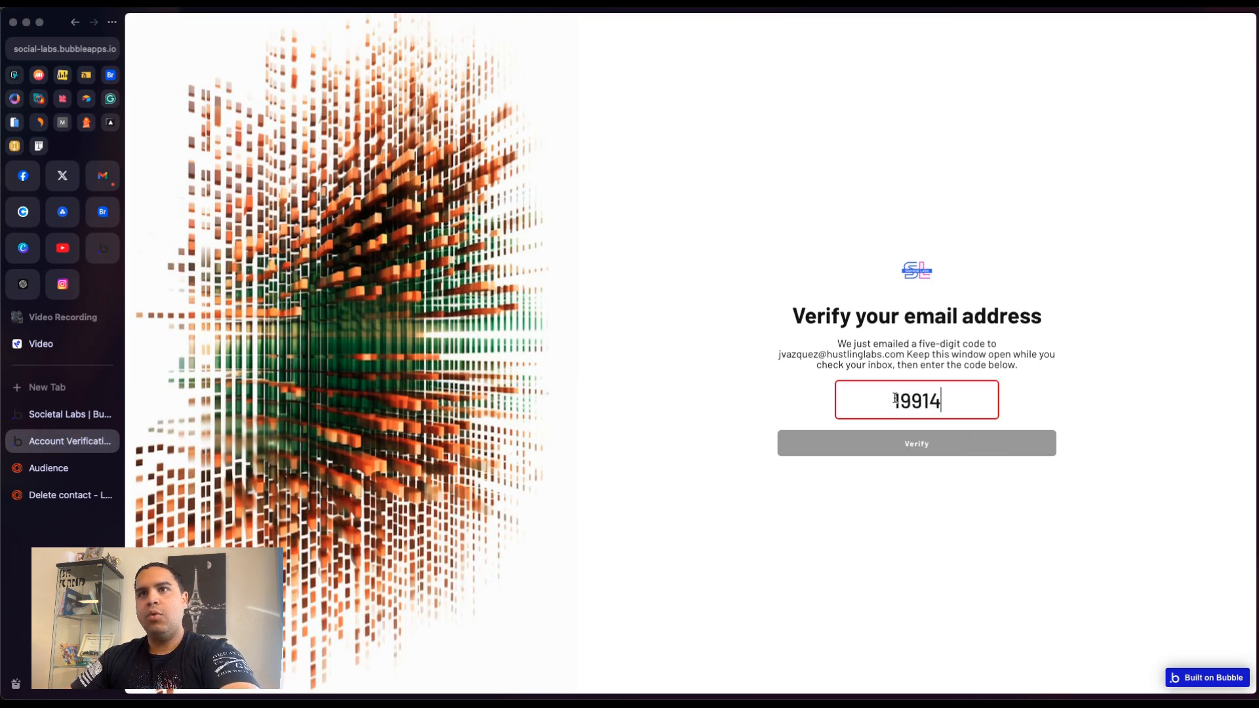
left_click(910, 502)
left_click(917, 444)
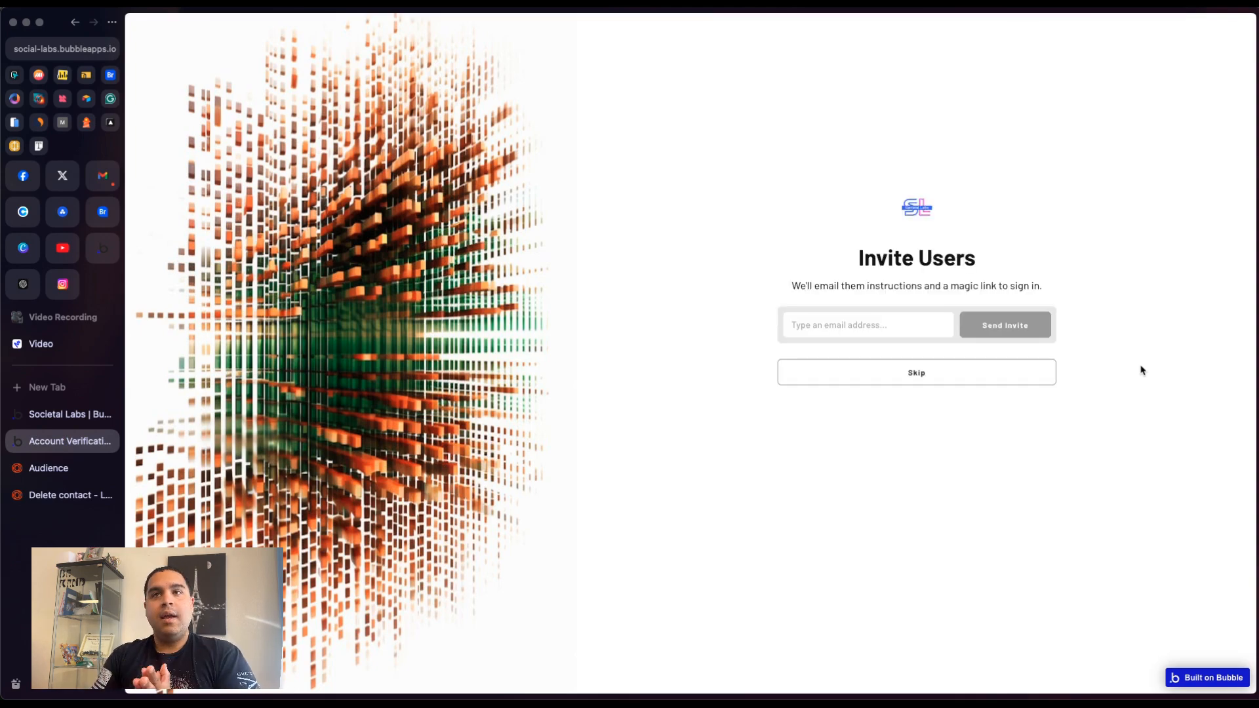
- Skip the Invite Users screen and scroll through the app's home feed
left_click(907, 376)
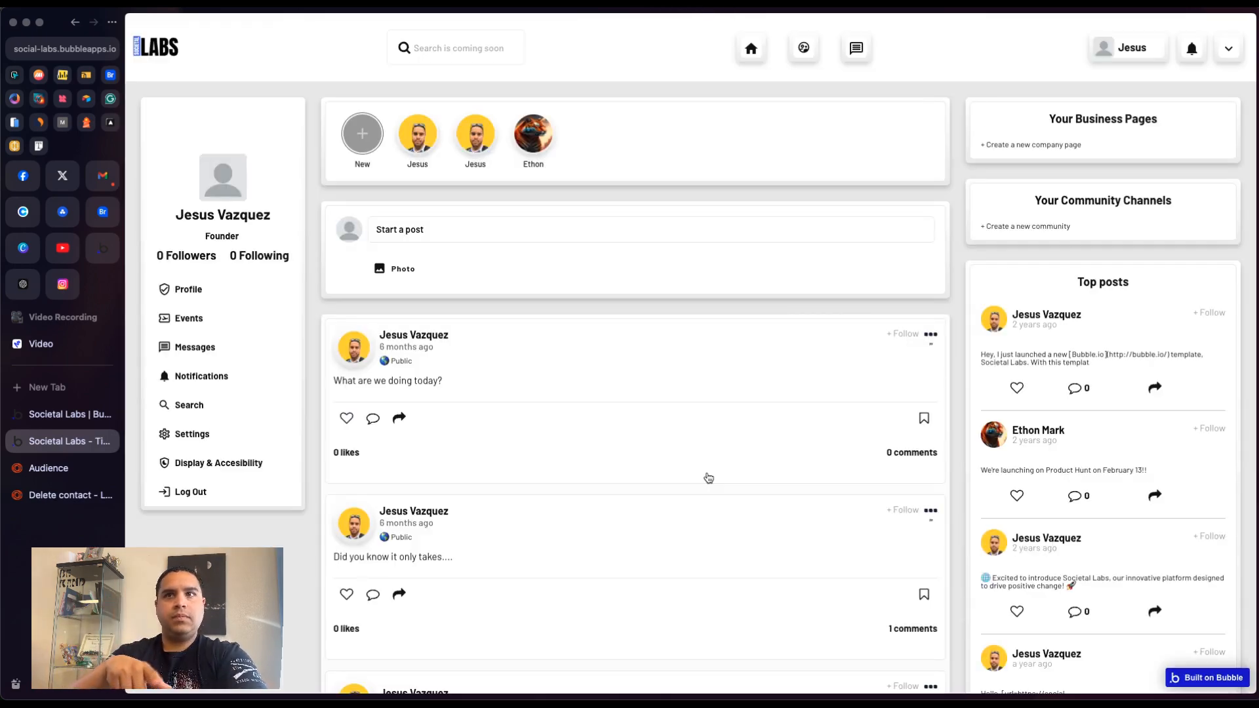
scroll(709, 478, "down", 20)
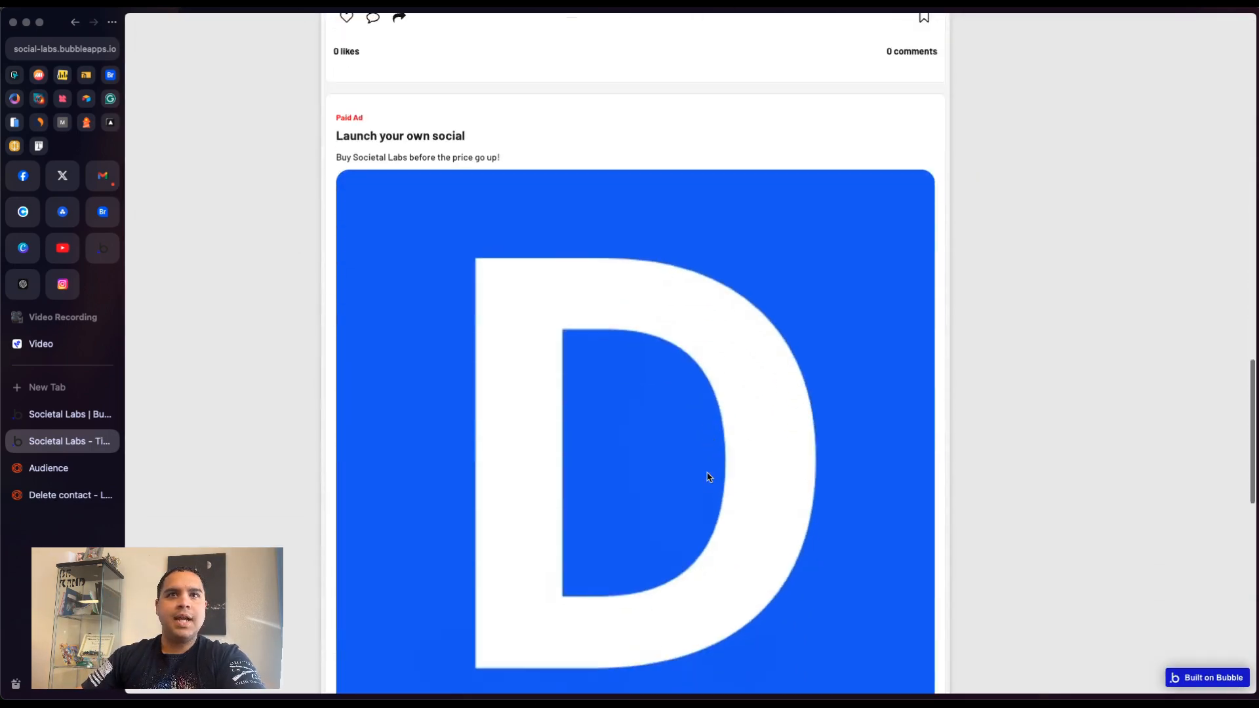
scroll(708, 478, "up", 20)
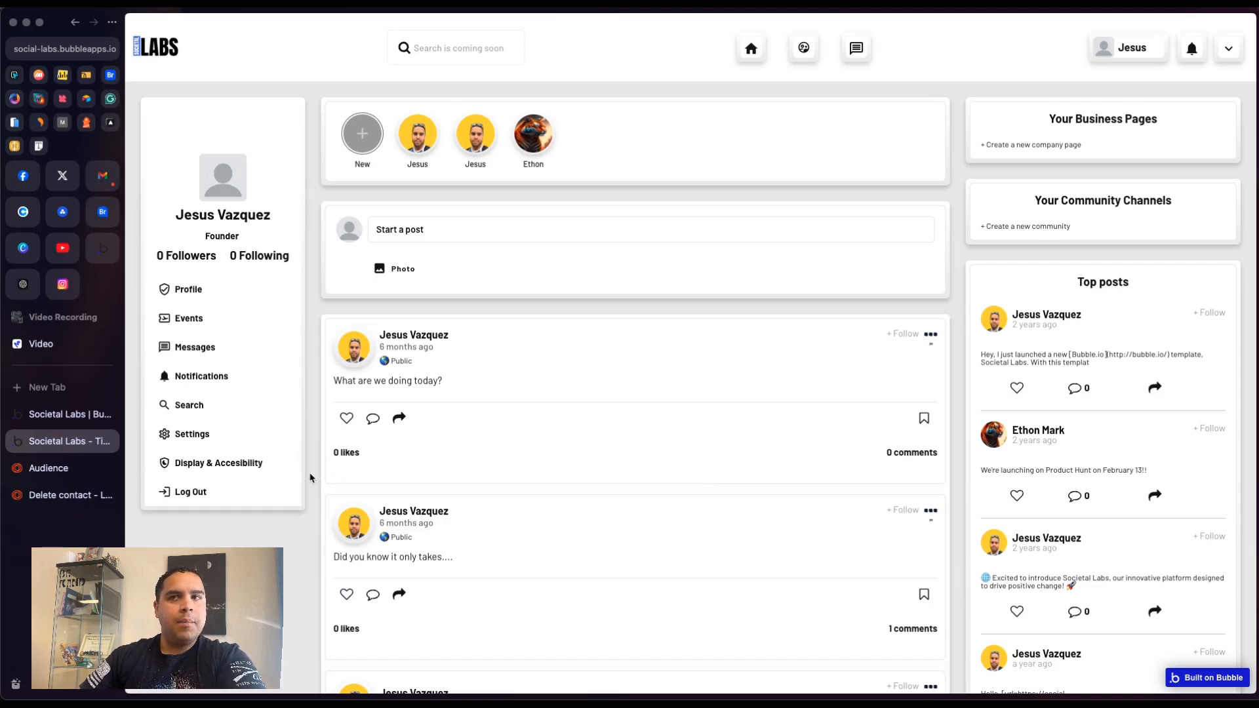
scroll(308, 475, "down", 10)
scroll(311, 477, "up", 5)
scroll(310, 478, "up", 5)
scroll(310, 477, "down", 15)
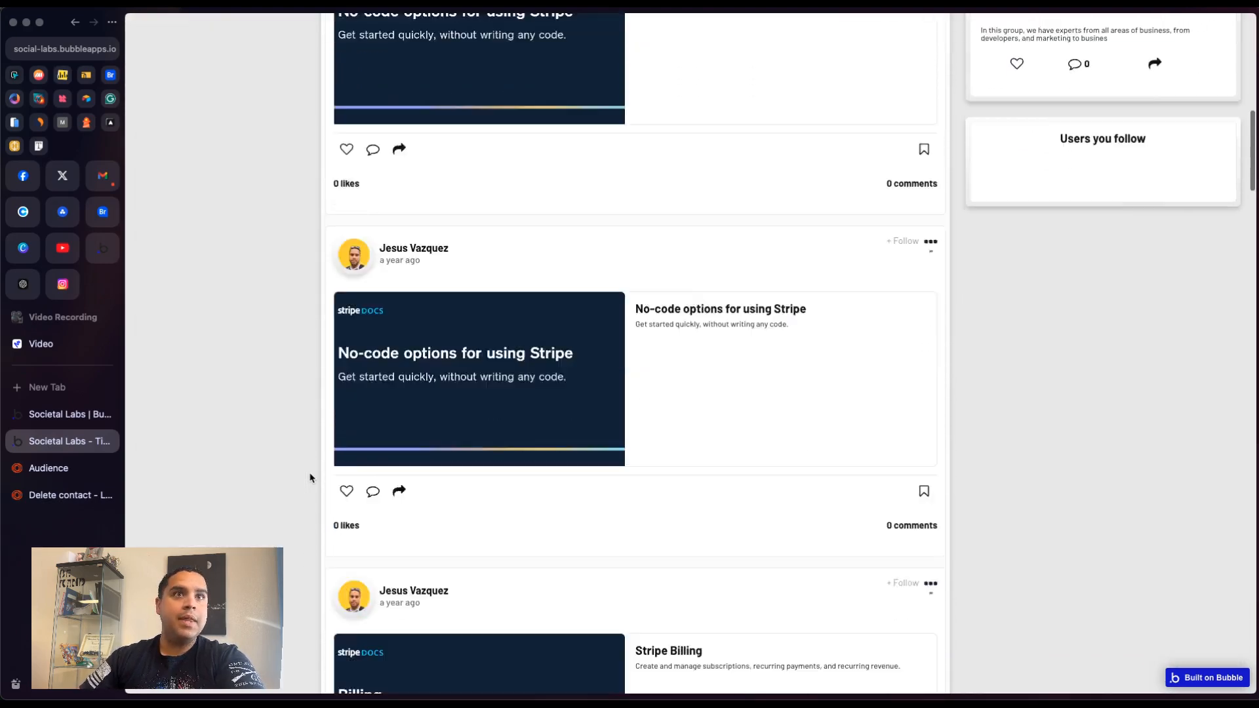
scroll(310, 477, "up", 15)
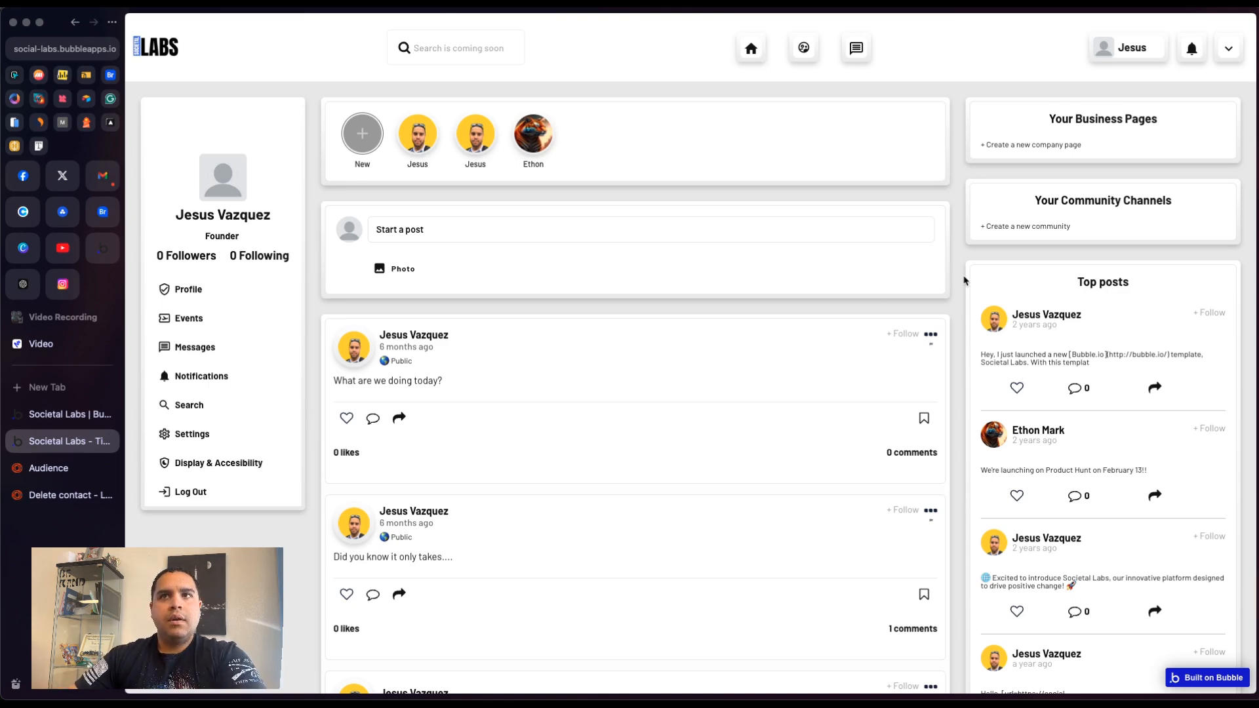
- Review the account verification workflow's Loops (Internal) - Send event action and its neighbouring steps
left_click(957, 295)
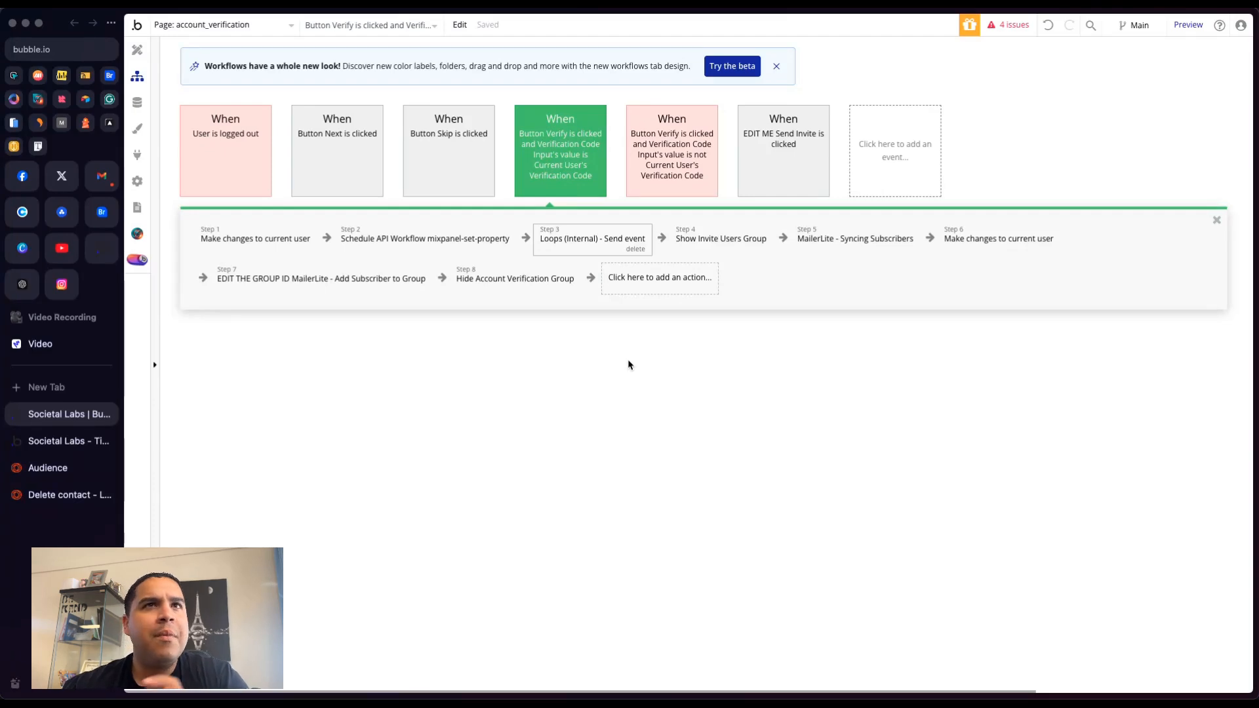
left_click(597, 250)
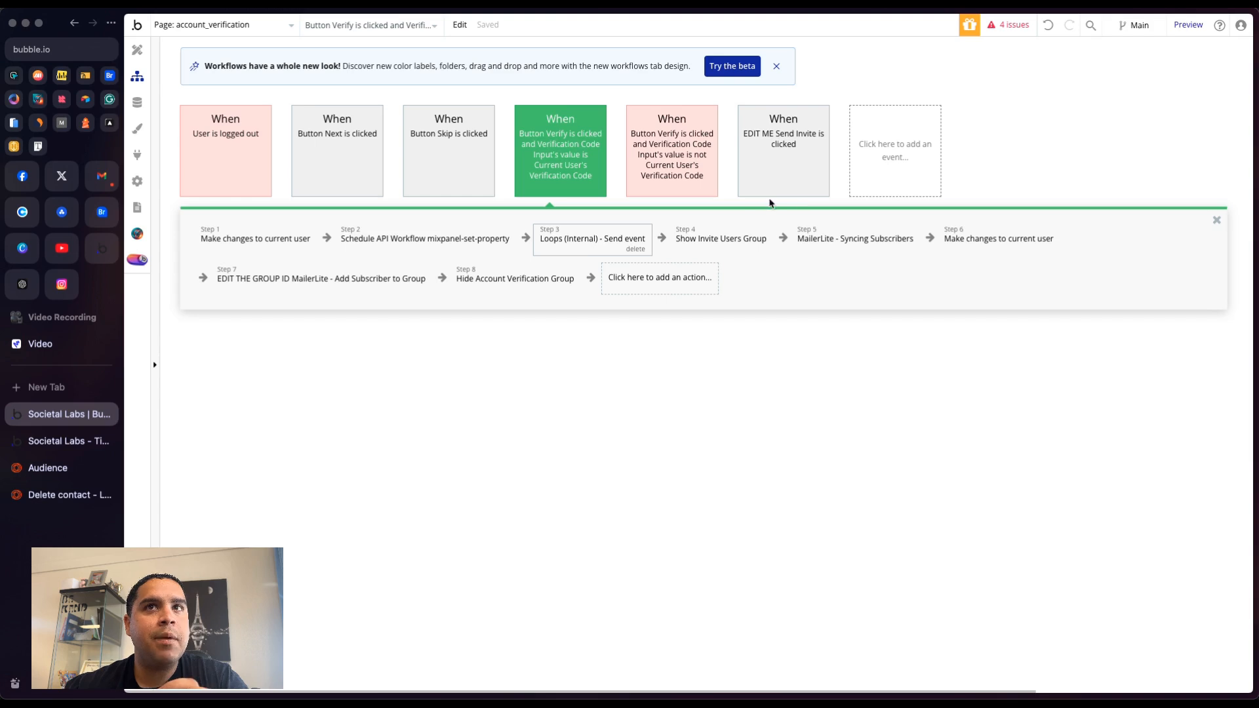
left_click(716, 241)
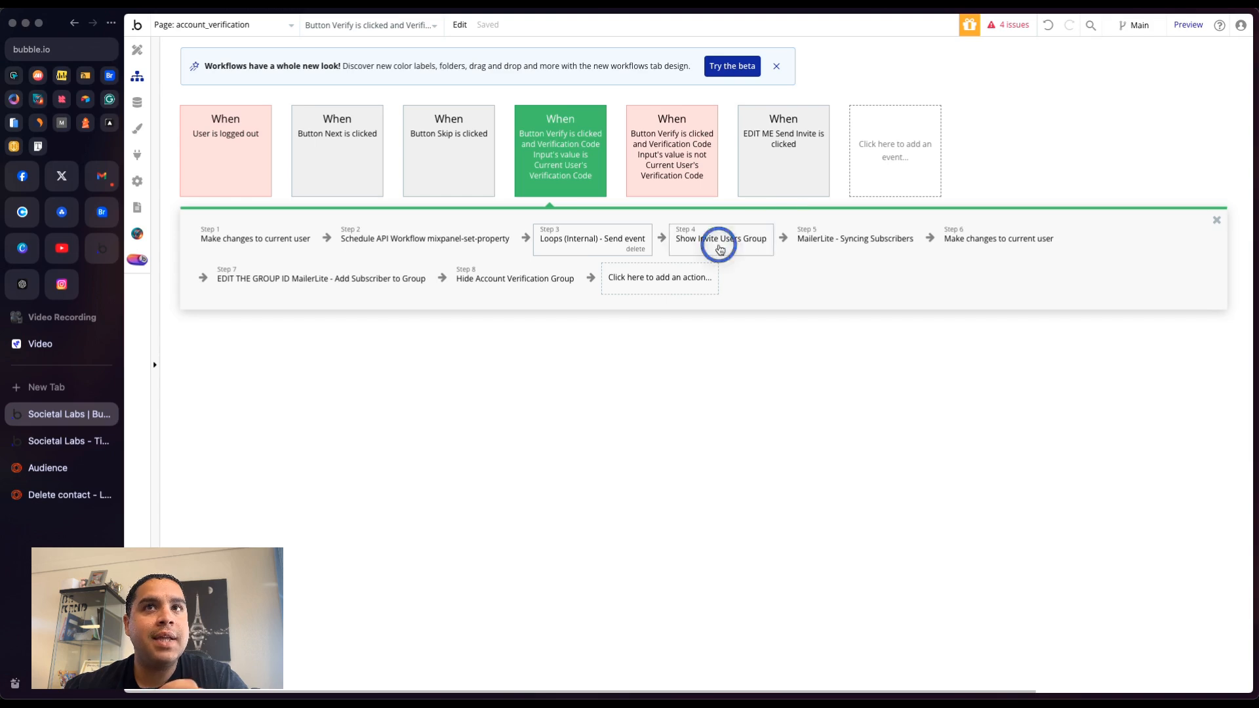
left_click(580, 240)
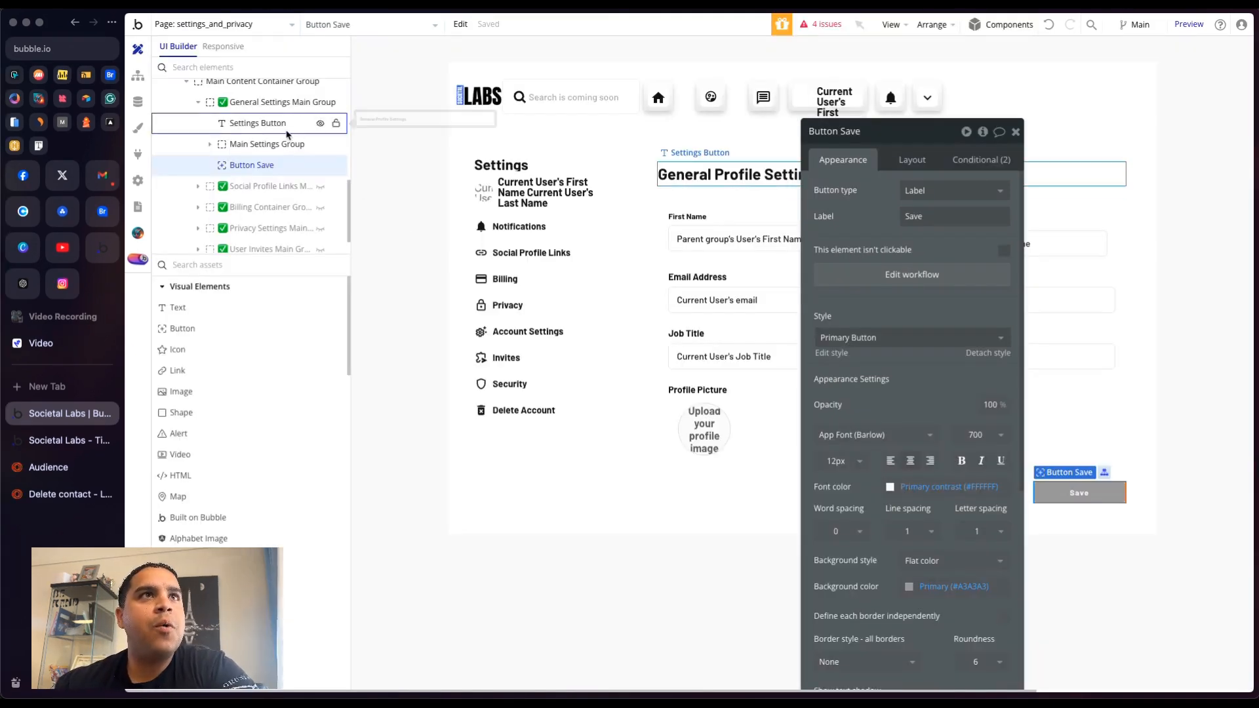
- Open the workflow of the Deactivate button in the Delete your Account popup on the settings page
scroll(286, 134, "up", 5)
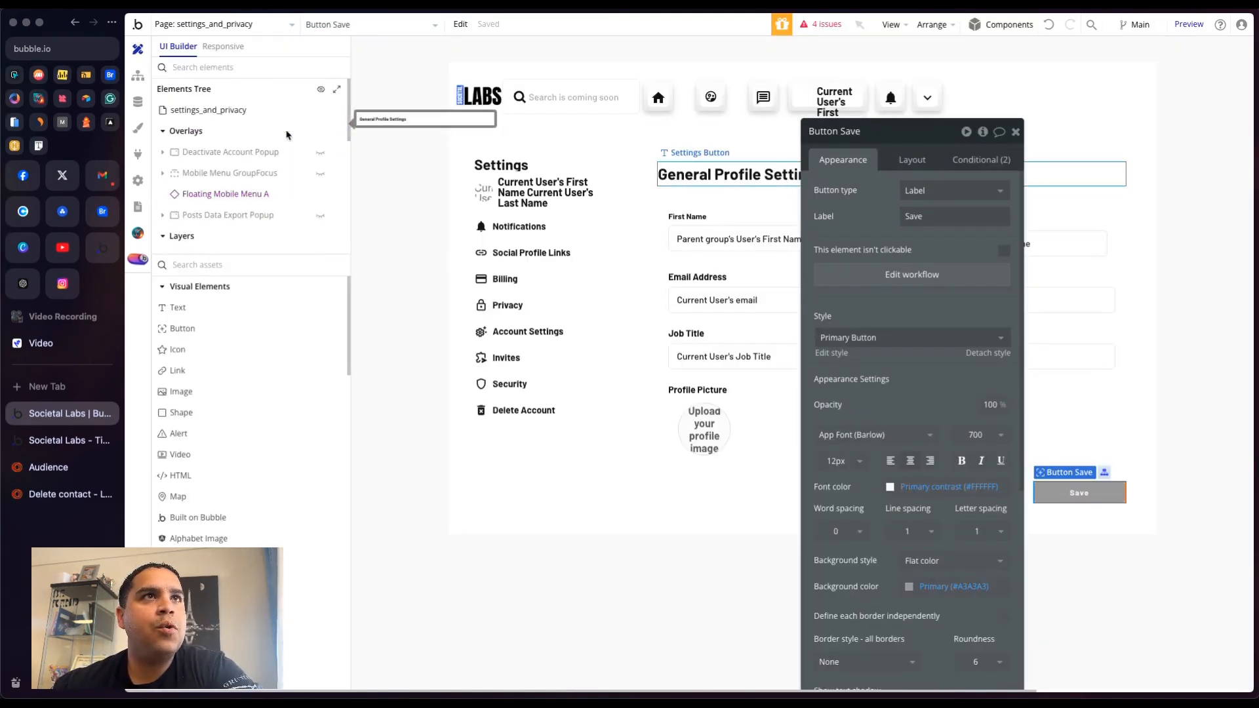
left_click(320, 152)
left_click_drag(878, 202, 1056, 156)
left_click(802, 377)
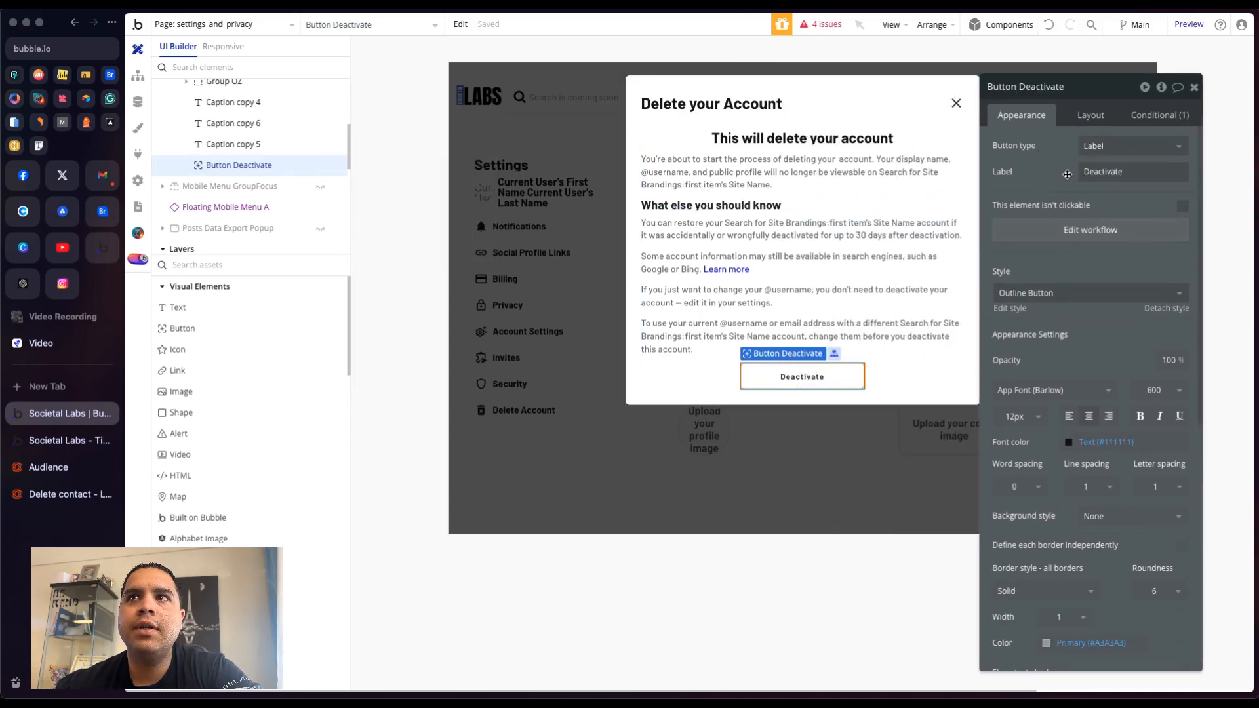
left_click(1087, 237)
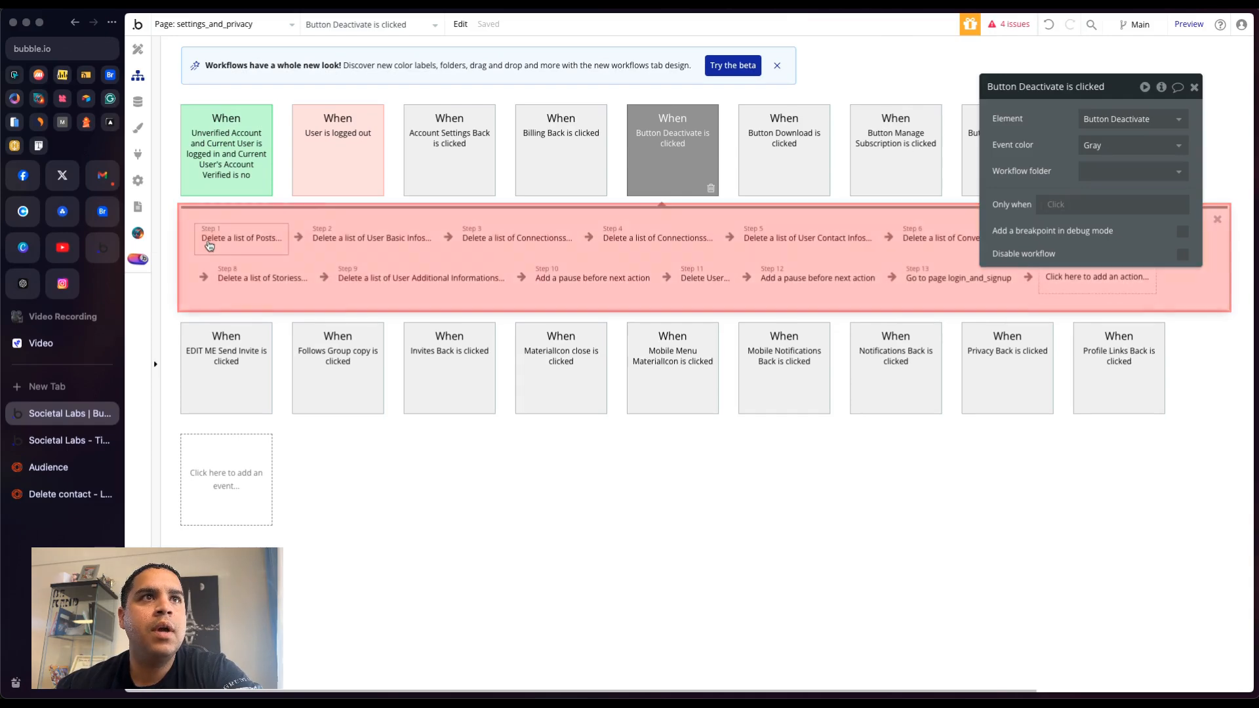
mouse_move(677, 136)
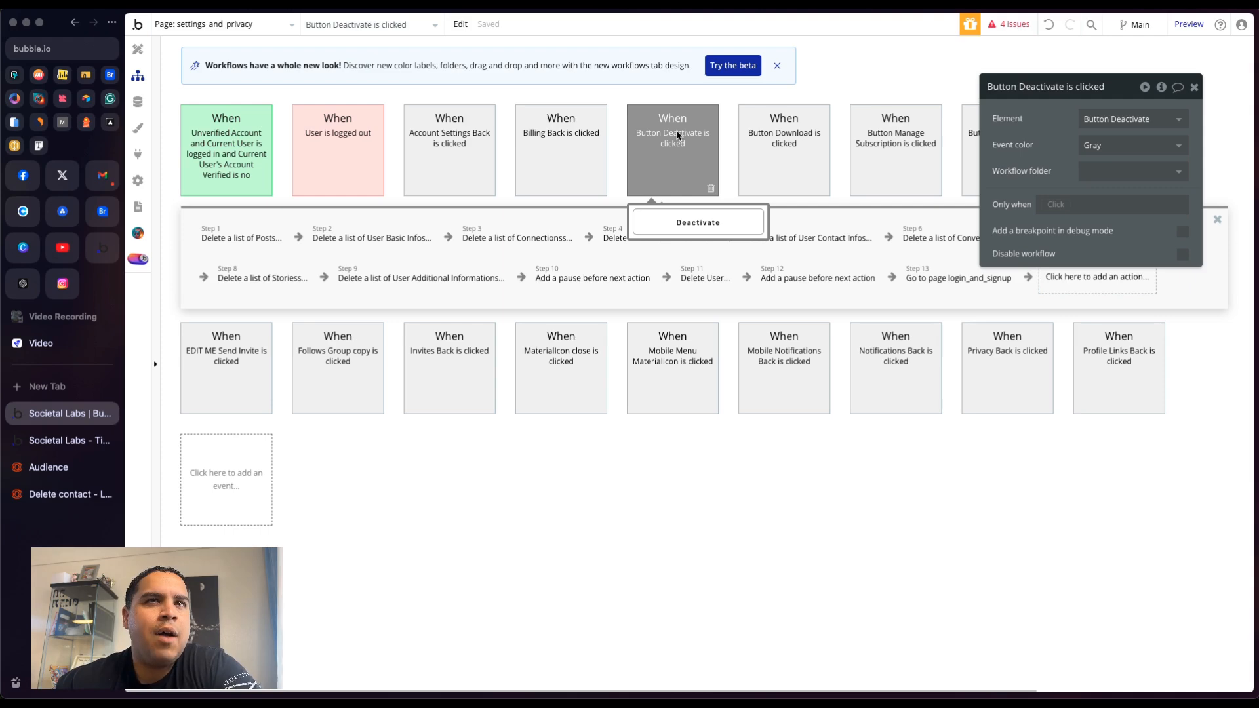
left_click(192, 242)
type("loop")
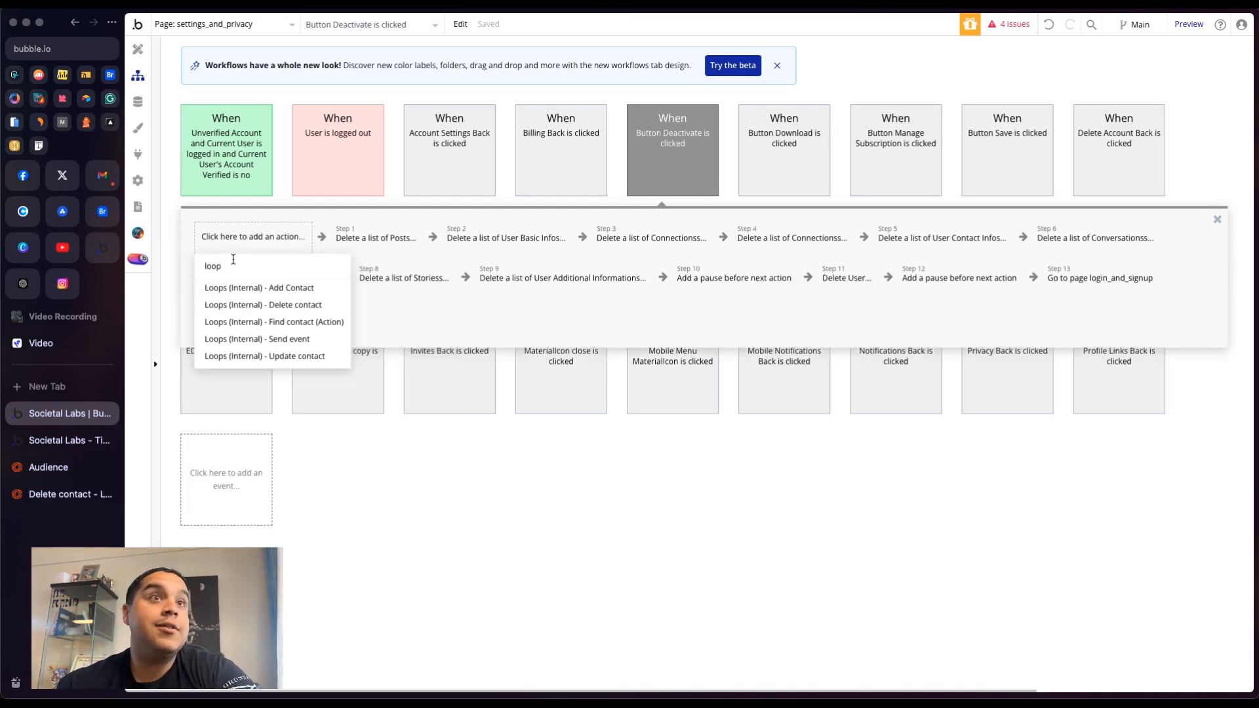
left_click(244, 306)
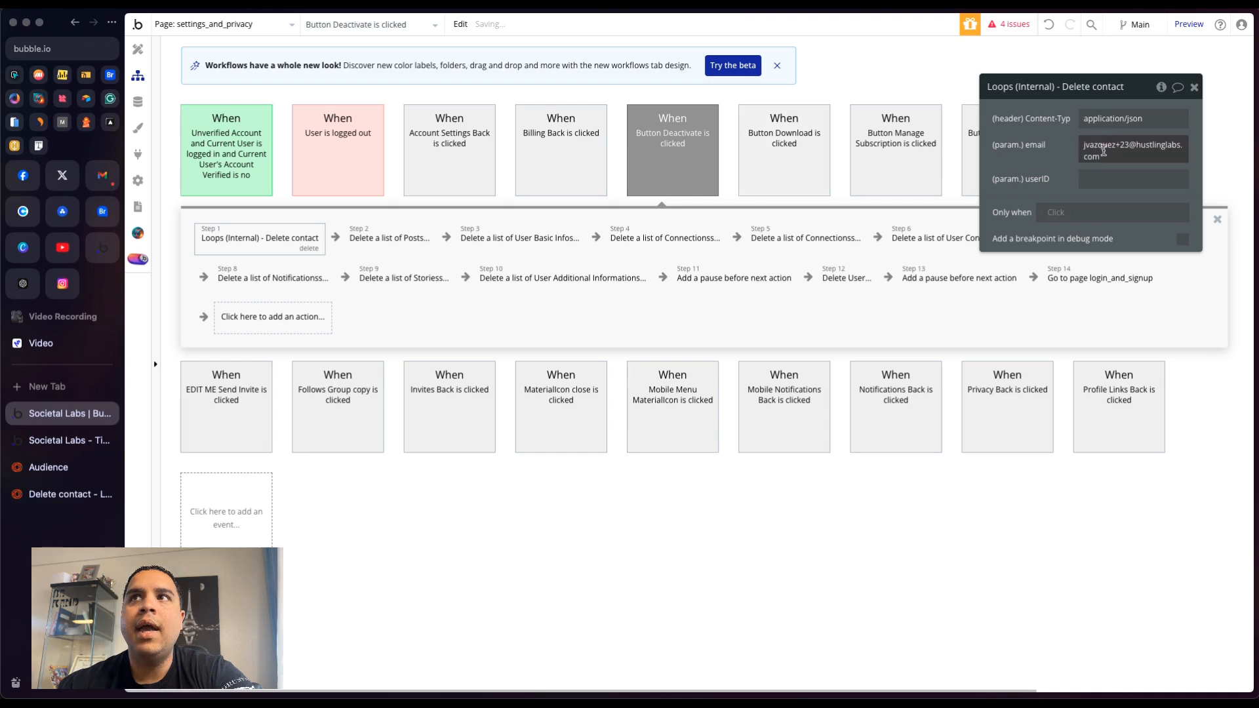
left_click(1103, 151)
left_click(954, 145)
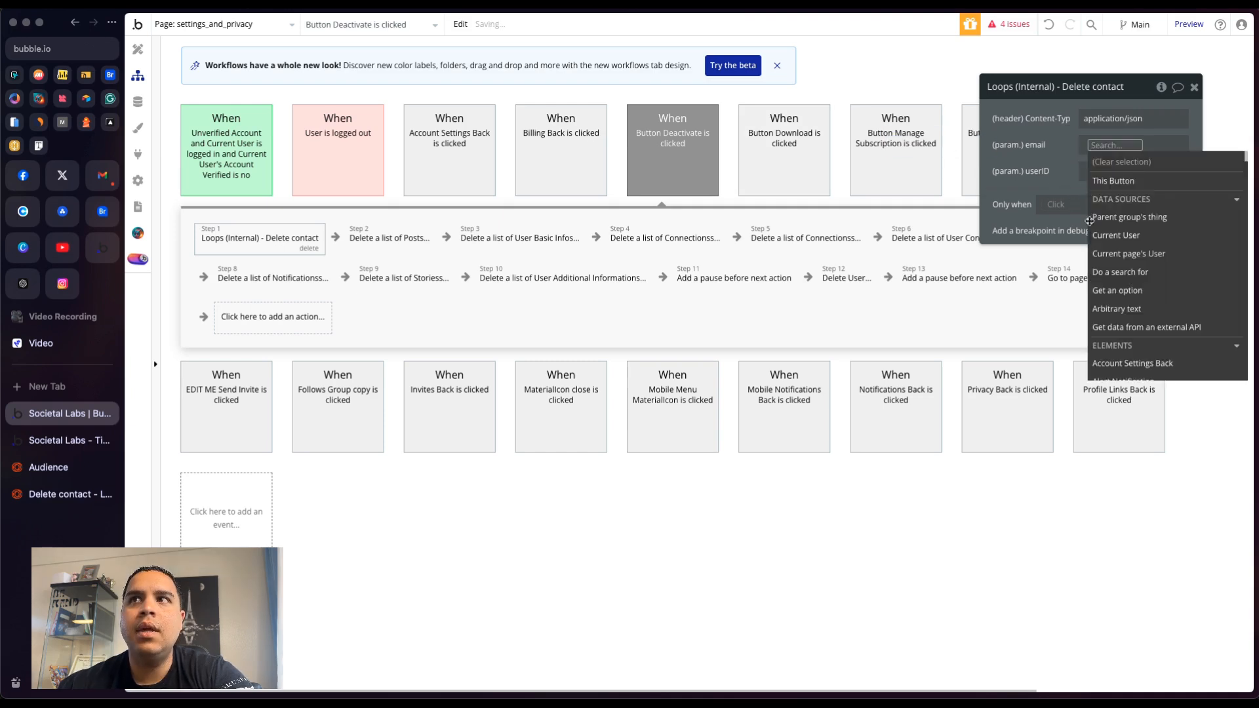
left_click(1115, 235)
type("em")
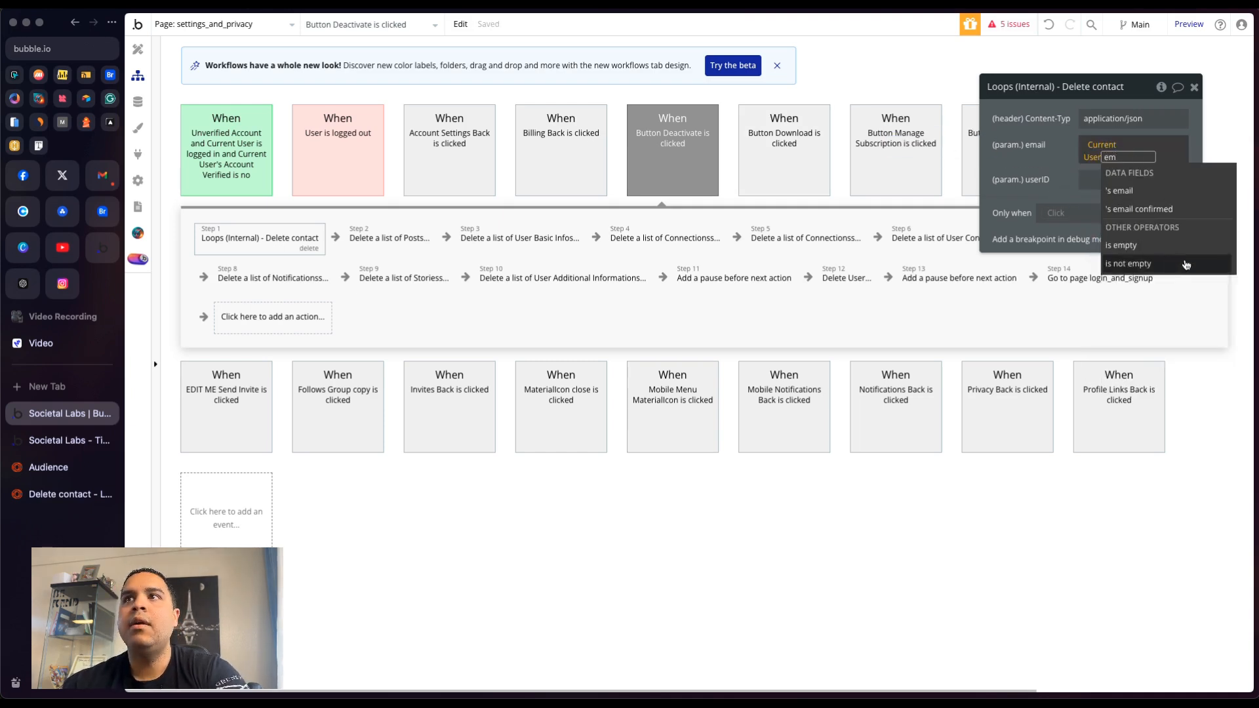
left_click(1119, 190)
left_click(1023, 149)
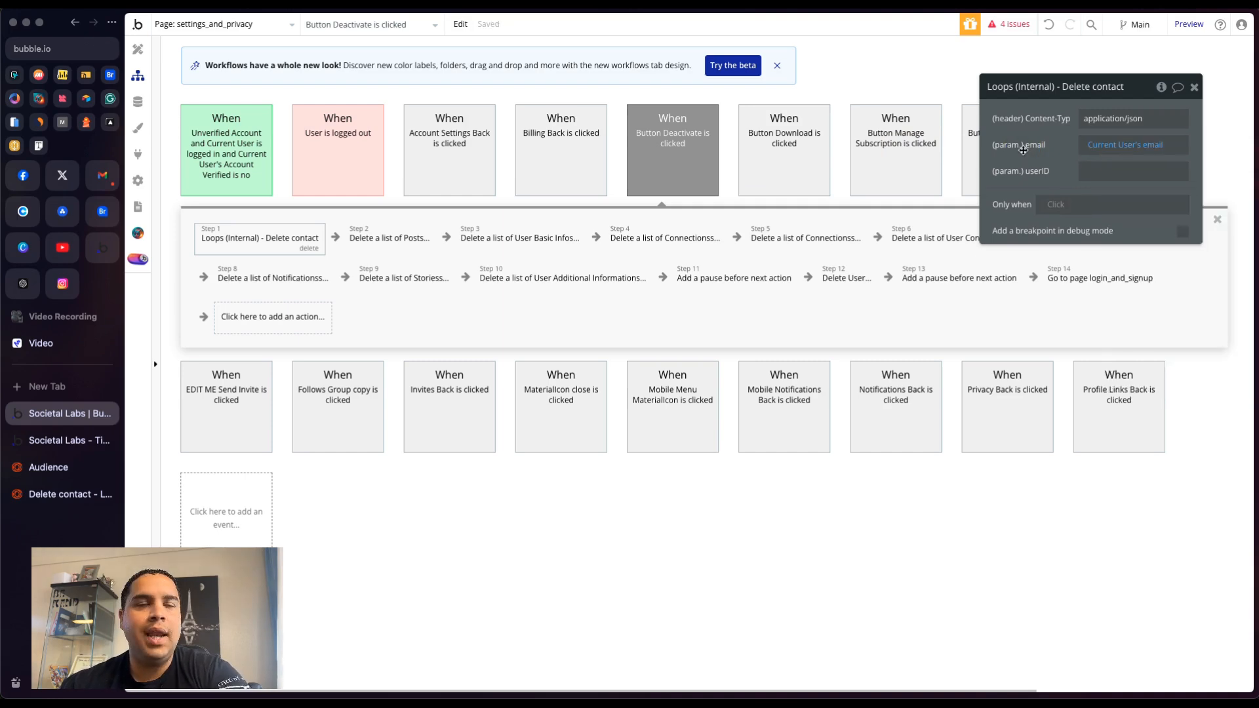
left_click(1194, 86)
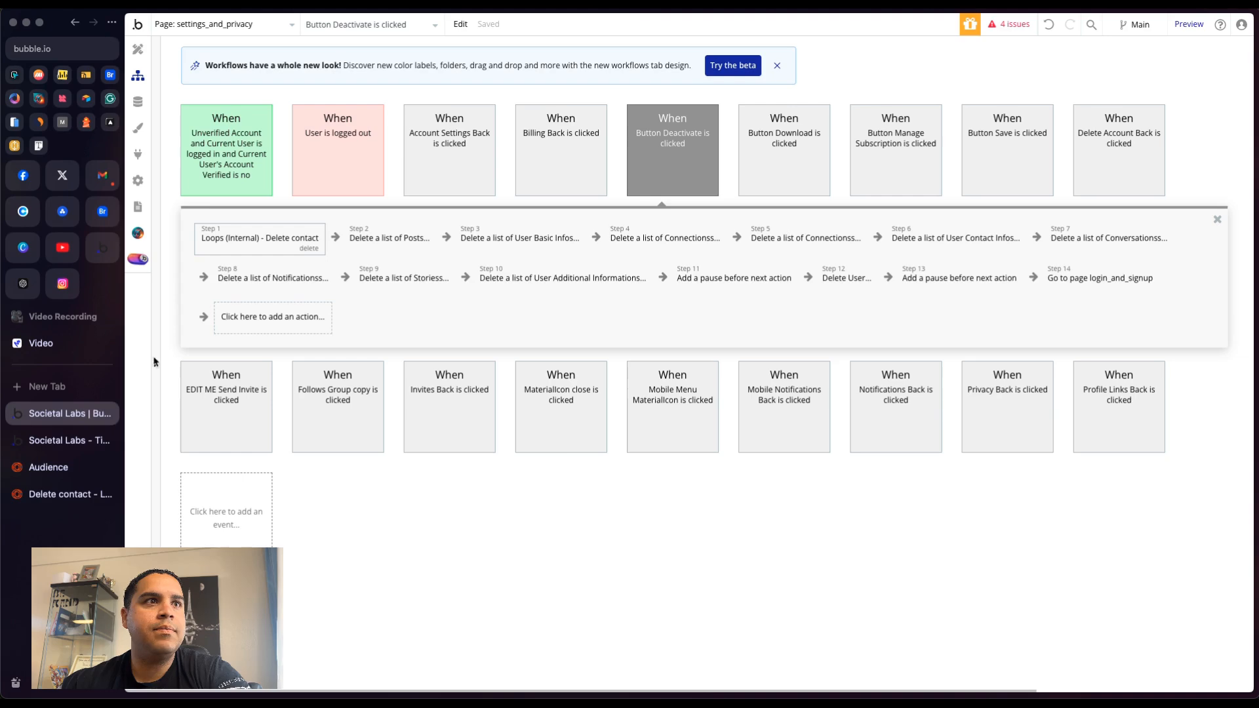
- Open the workflow of the Save button on the settings_and_privacy page
left_click(63, 440)
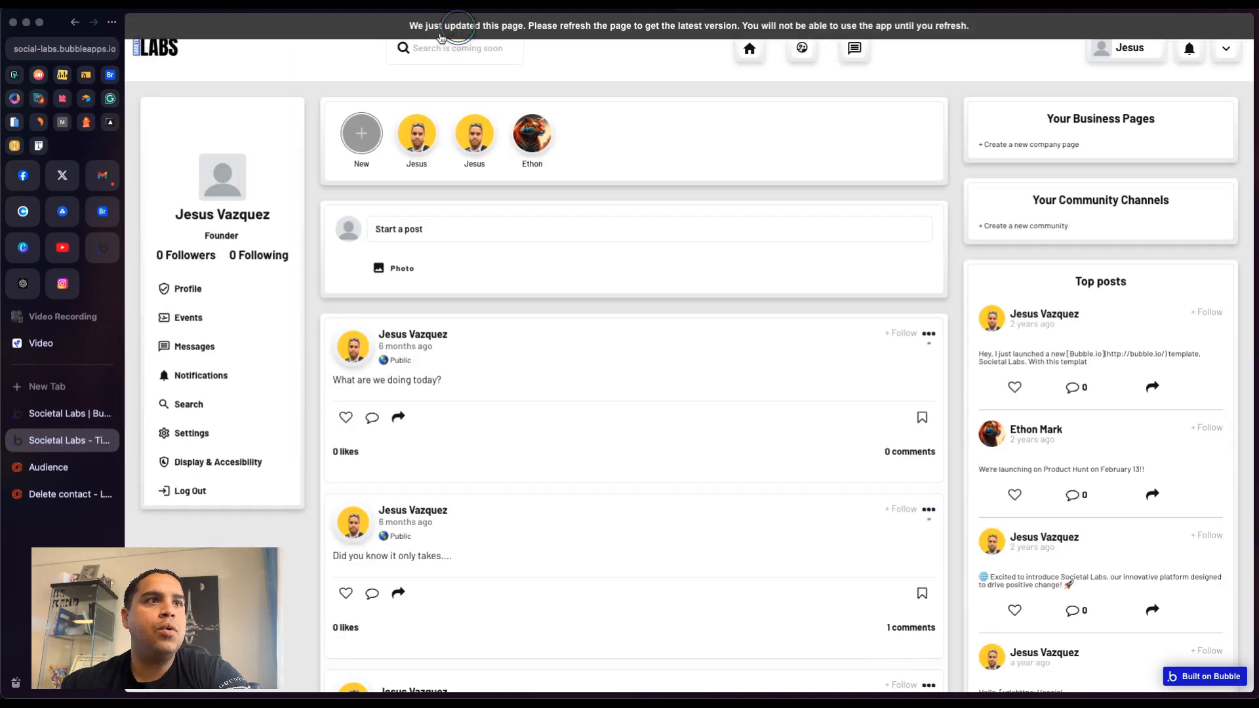
left_click(42, 413)
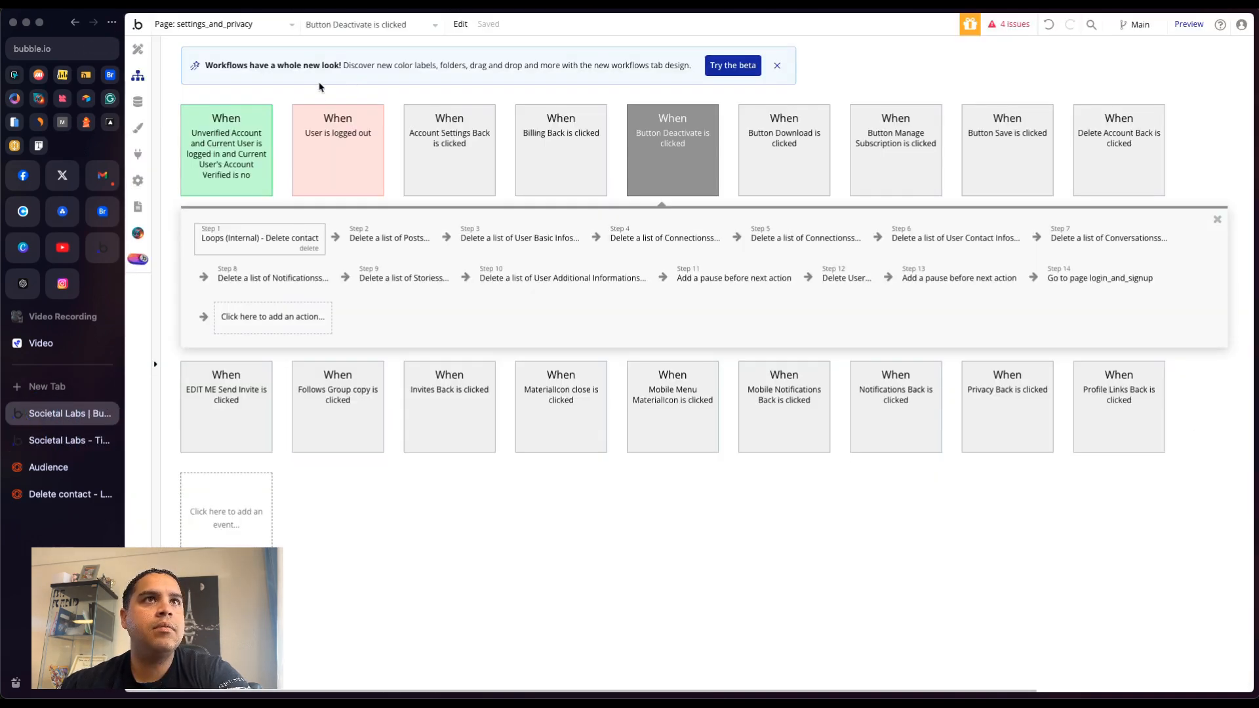
left_click(138, 48)
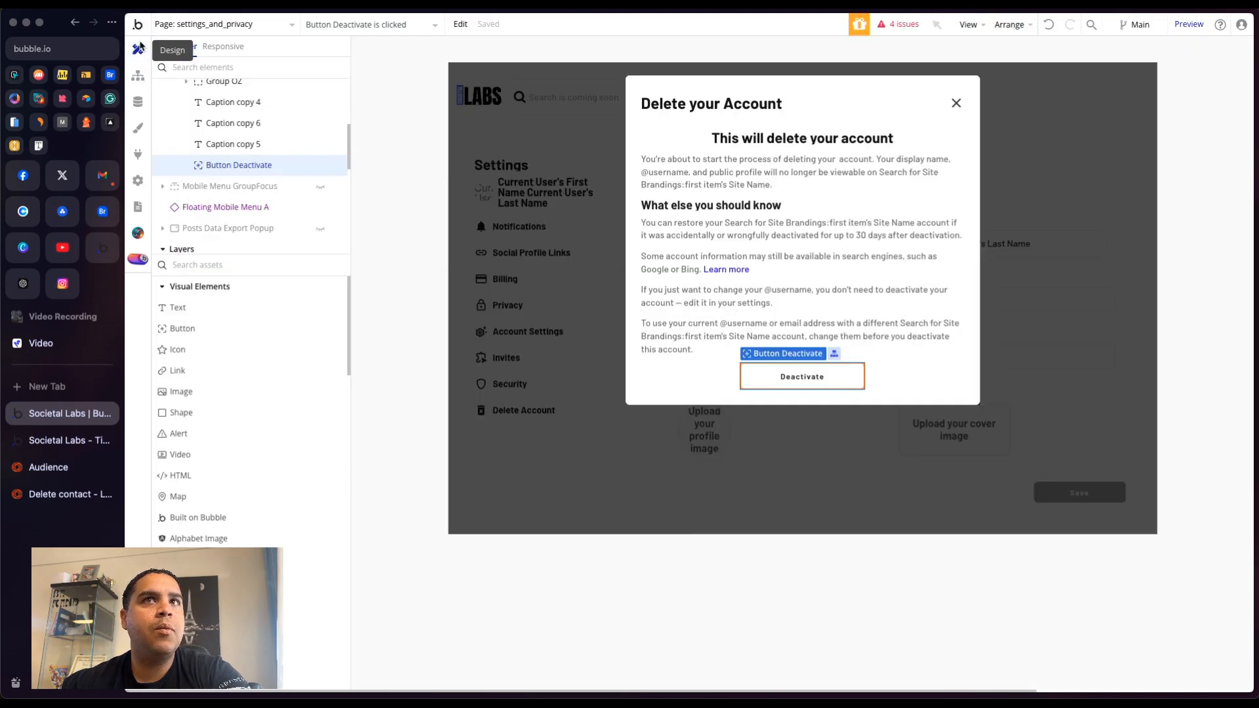
left_click(451, 172)
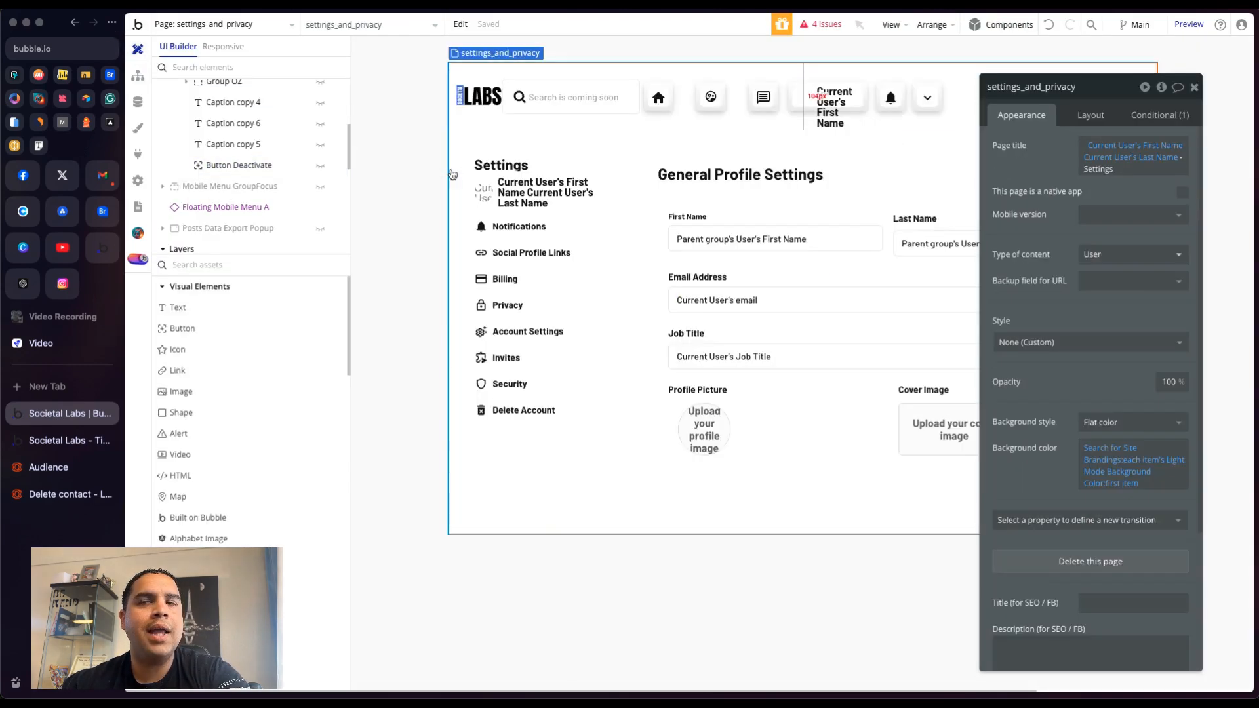
left_click(1194, 87)
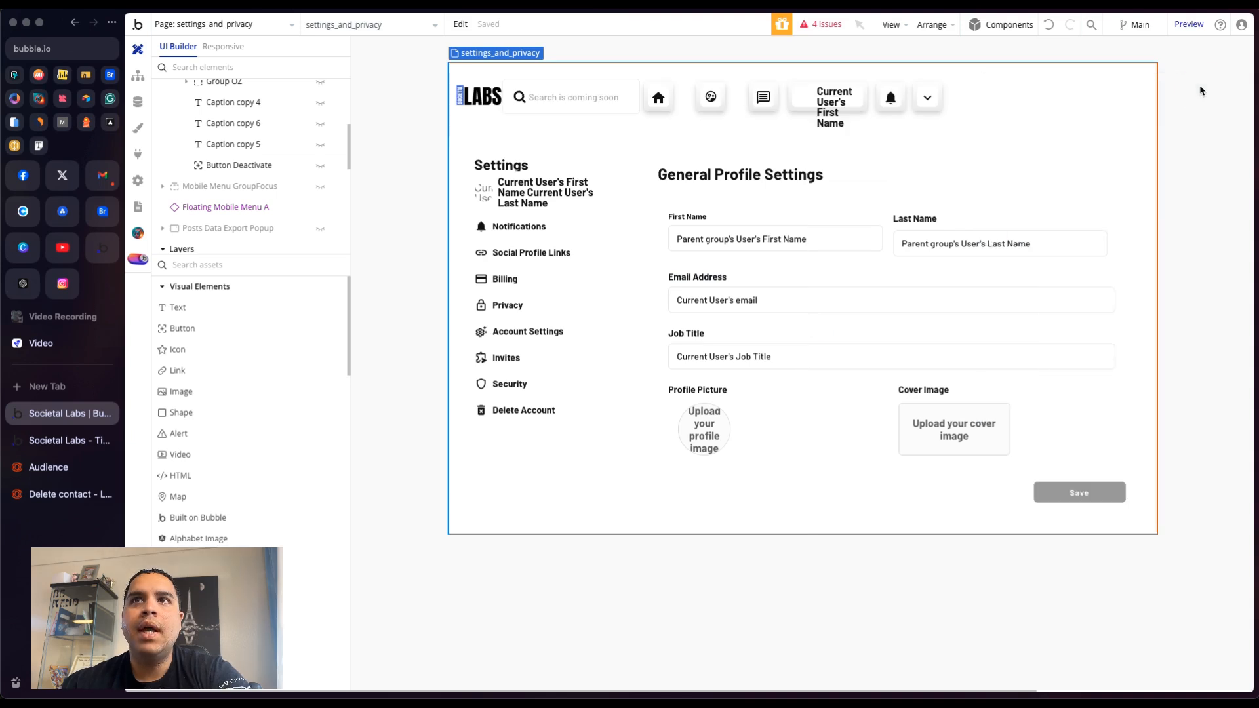
double_click(1093, 493)
left_click_drag(870, 181, 425, 168)
left_click(445, 202)
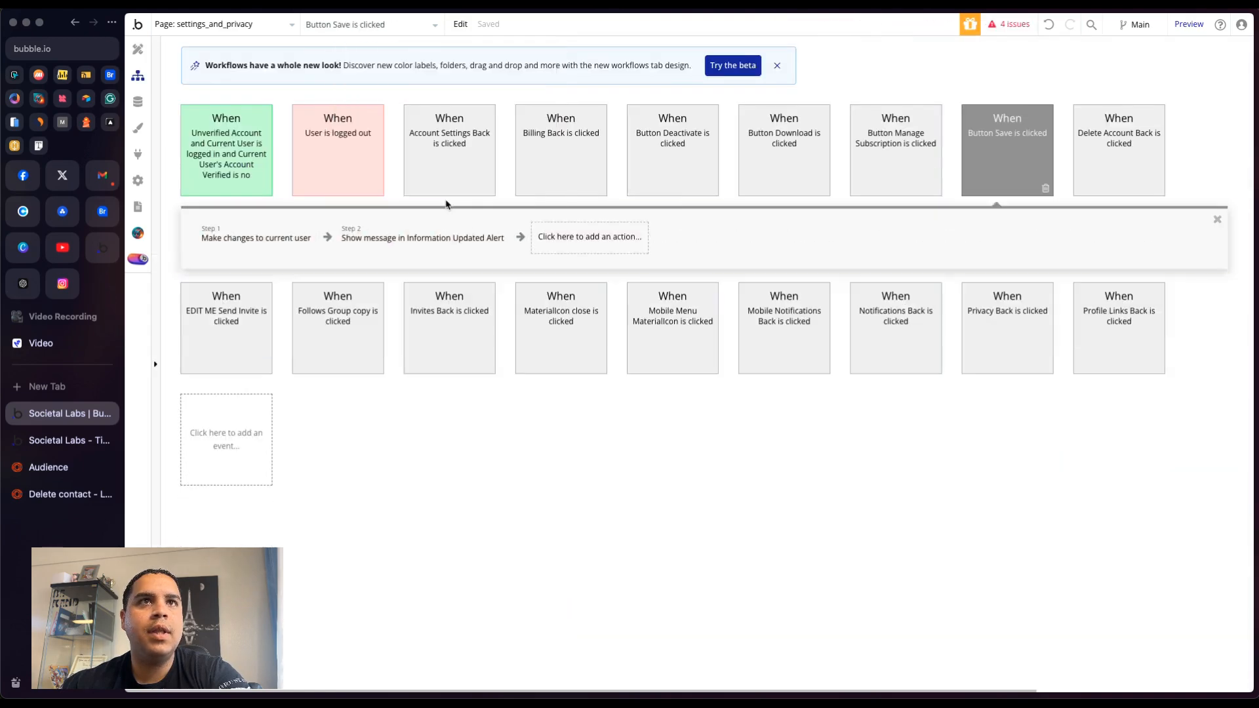
- Add a Loops (Internal) - Update contact action after the Make changes to current user step, setting its email to Email Address Input's value
left_click(324, 238)
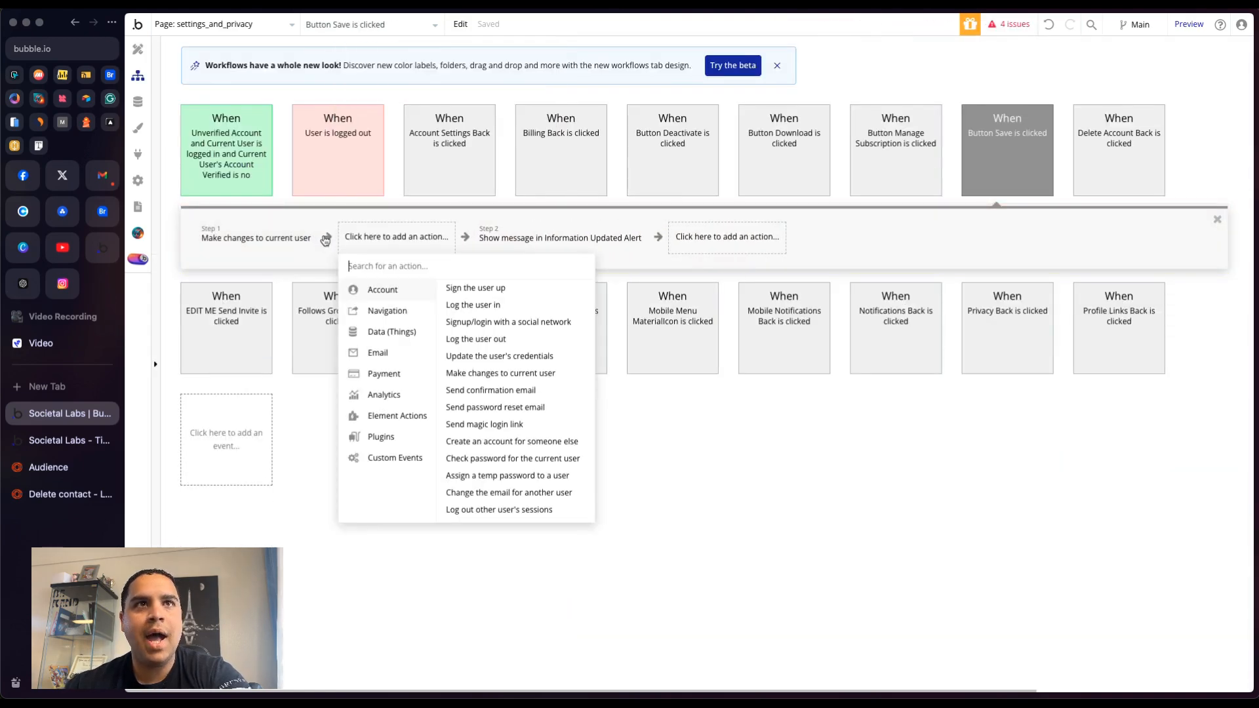
type("loop")
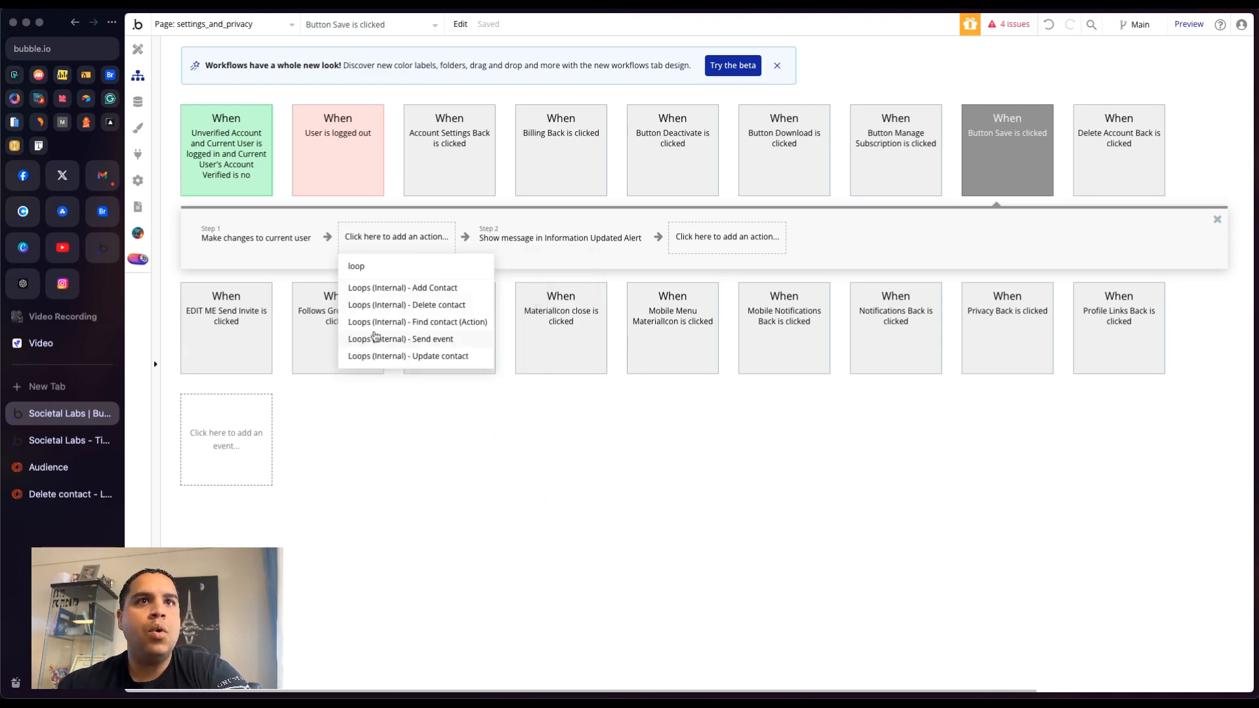
left_click(382, 355)
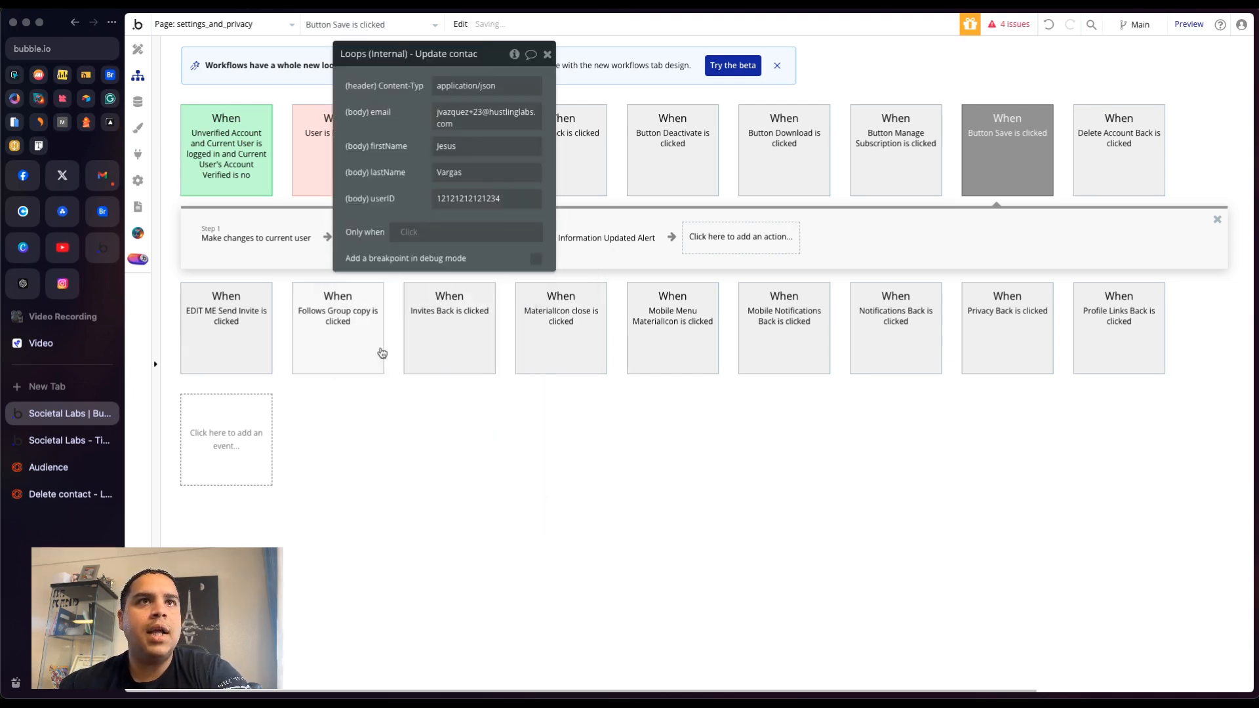
left_click(445, 117)
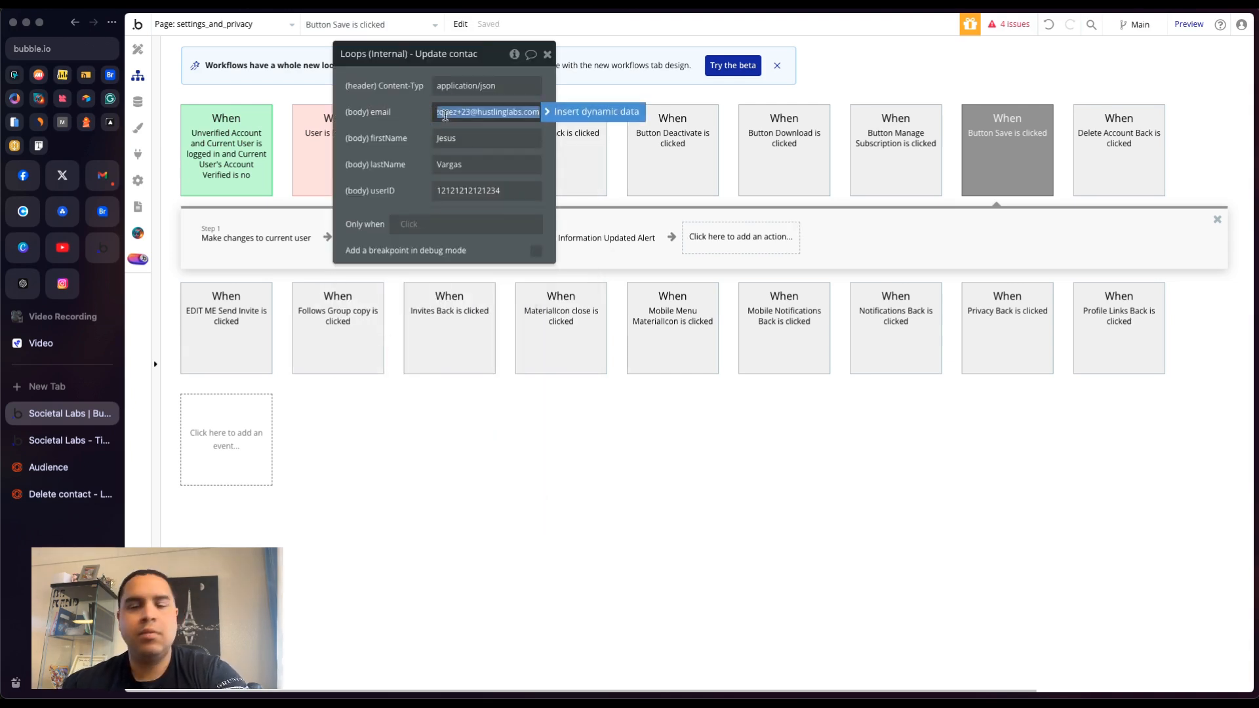
left_click(610, 112)
type("email")
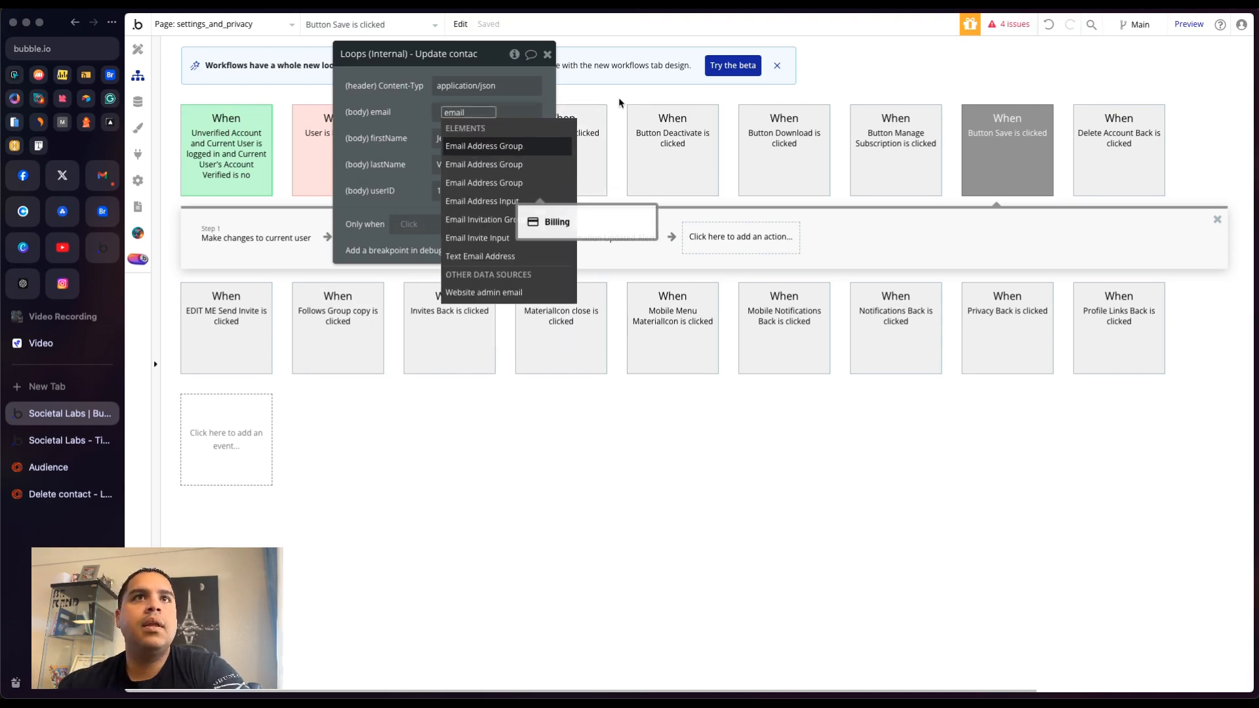
left_click(482, 201)
- Set the Update contact action's firstName to First Name Input's value
left_click(394, 136)
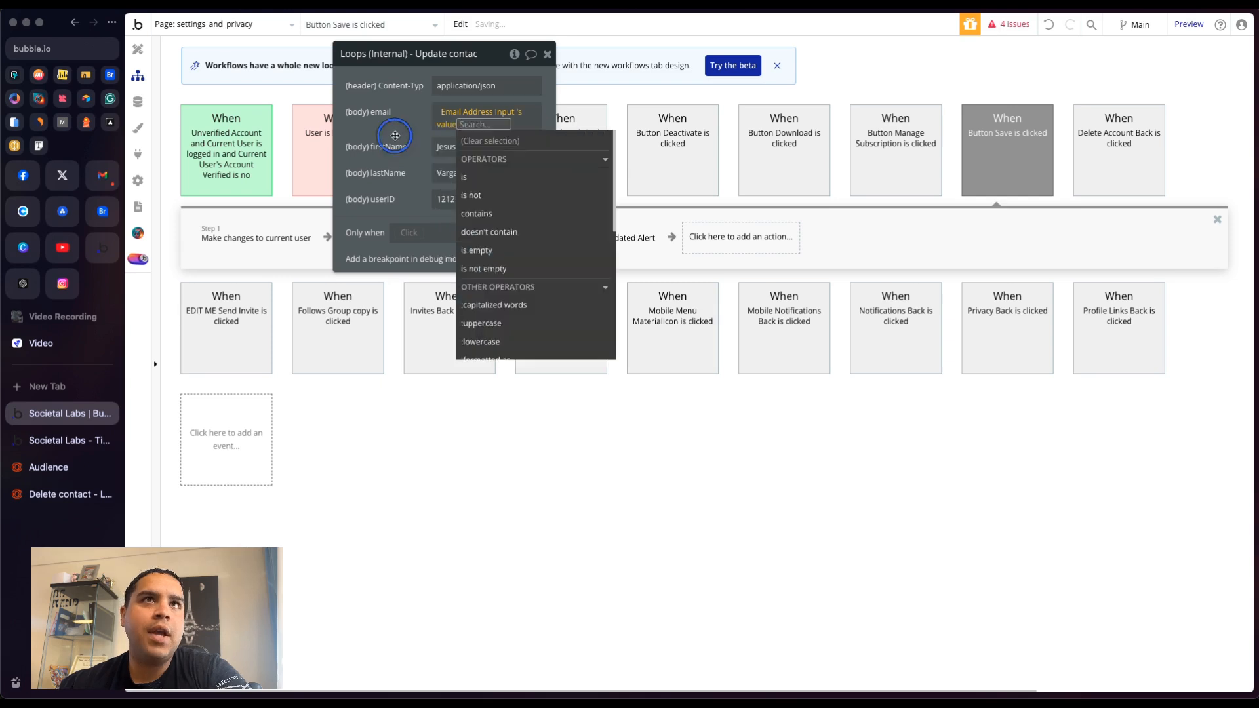
left_click(460, 148)
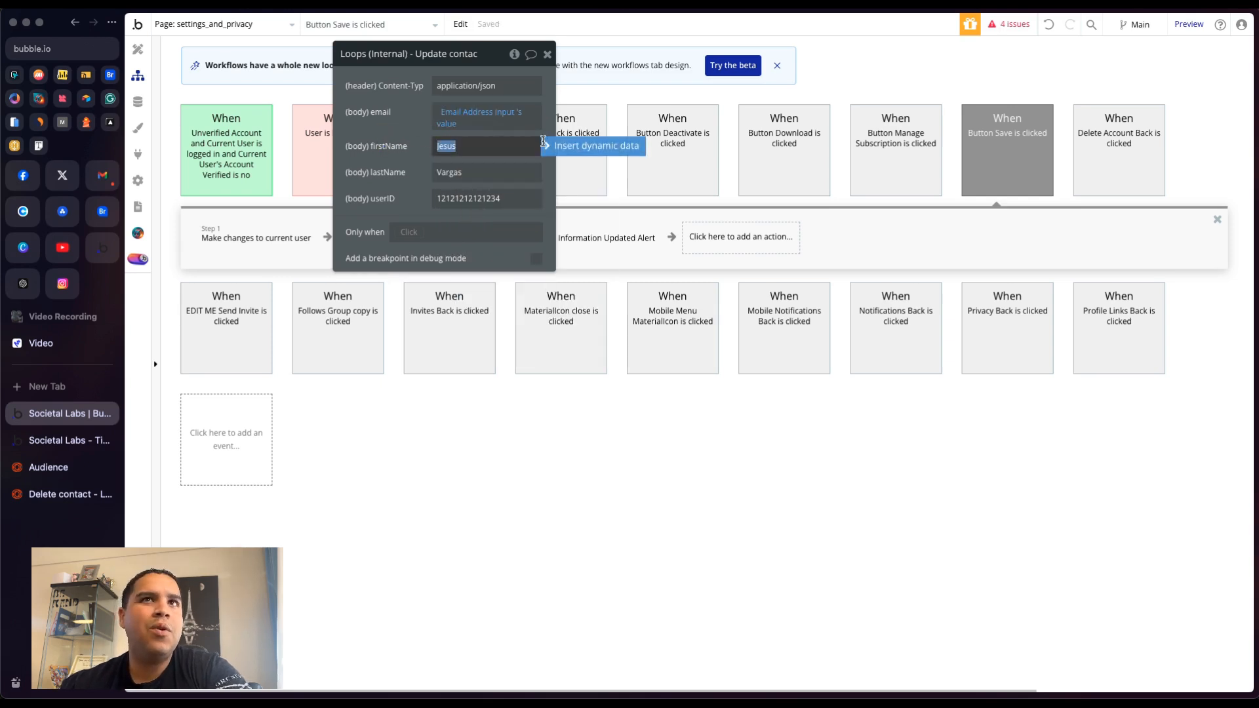
left_click(577, 145)
type("firs")
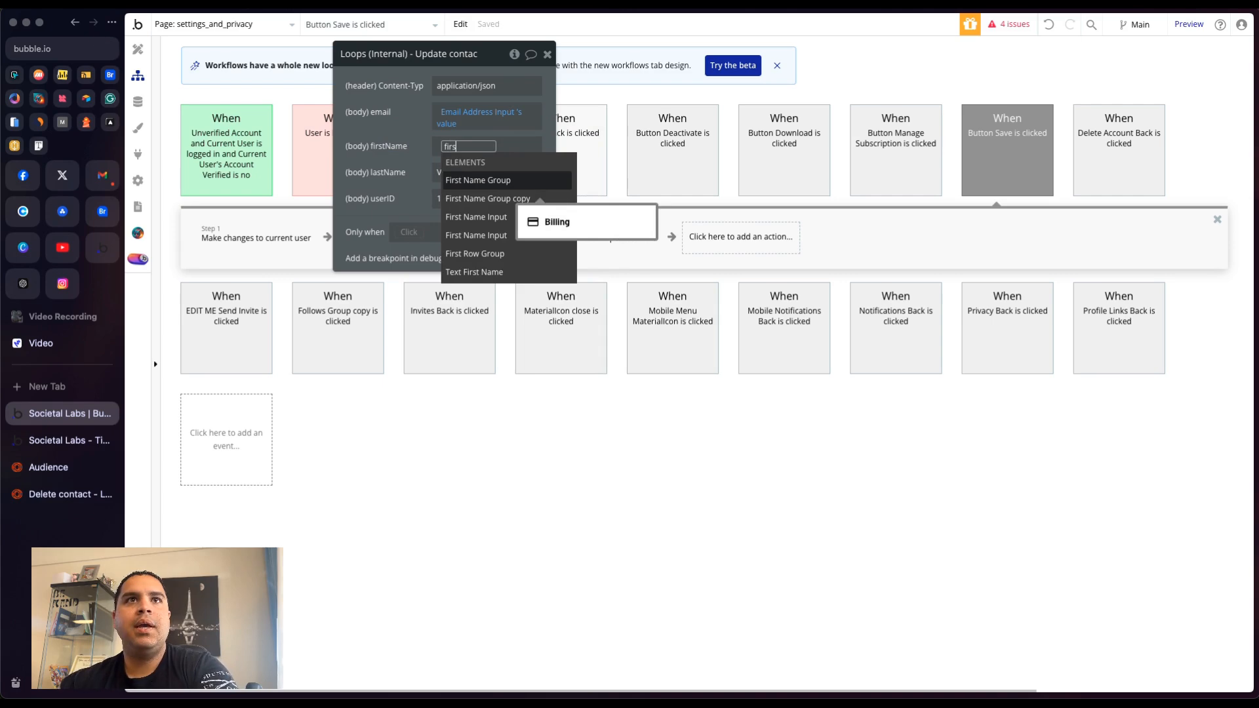
left_click(495, 218)
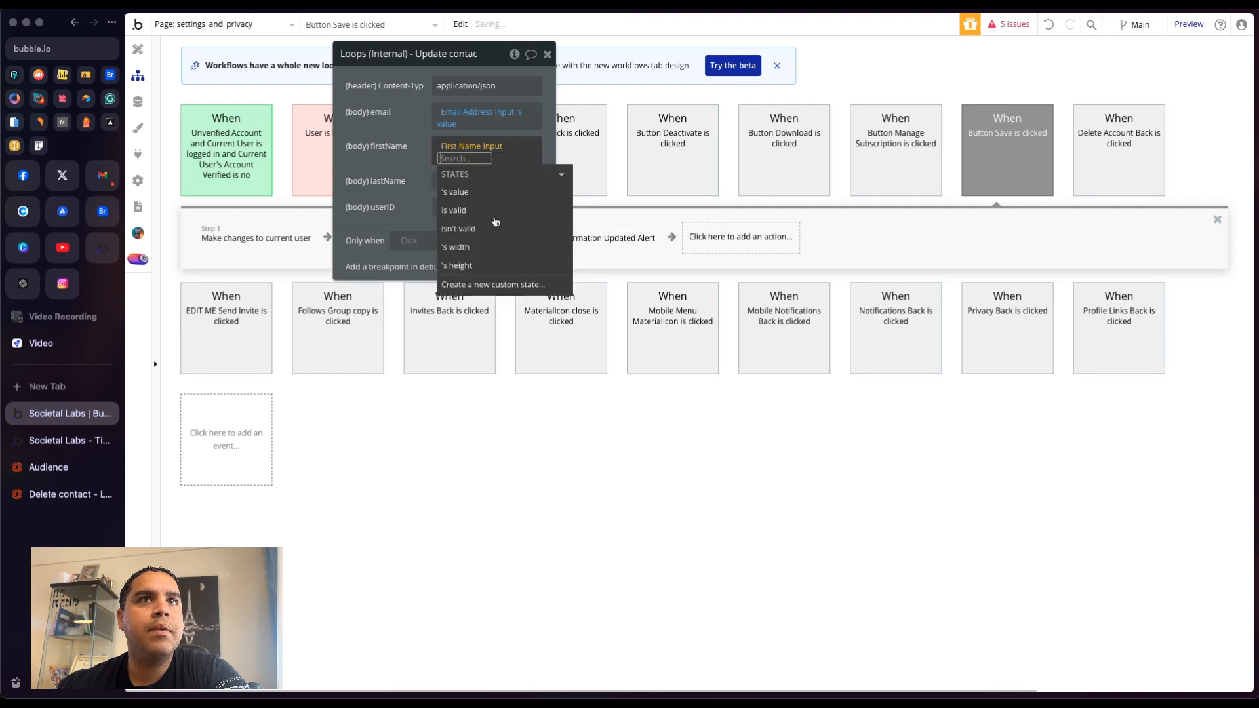
left_click(440, 163)
- Set the Update contact action's lastName to Last Name Input's value
double_click(449, 172)
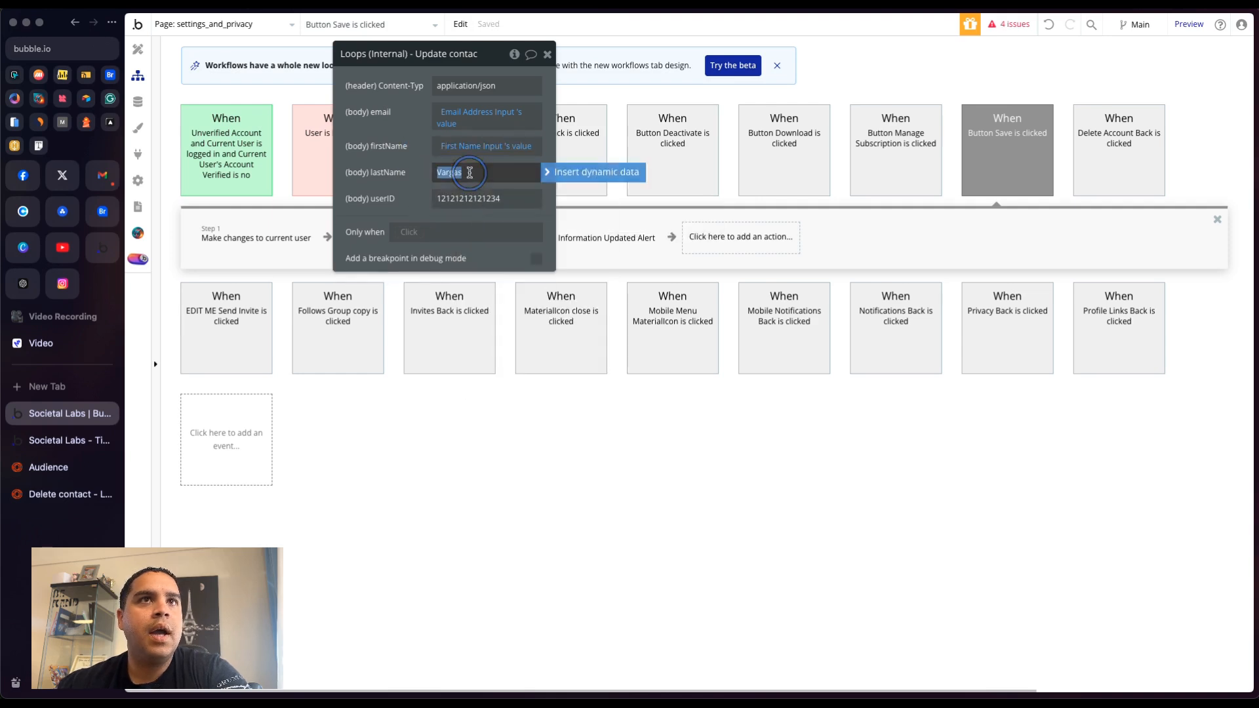
left_click(570, 172)
type("las")
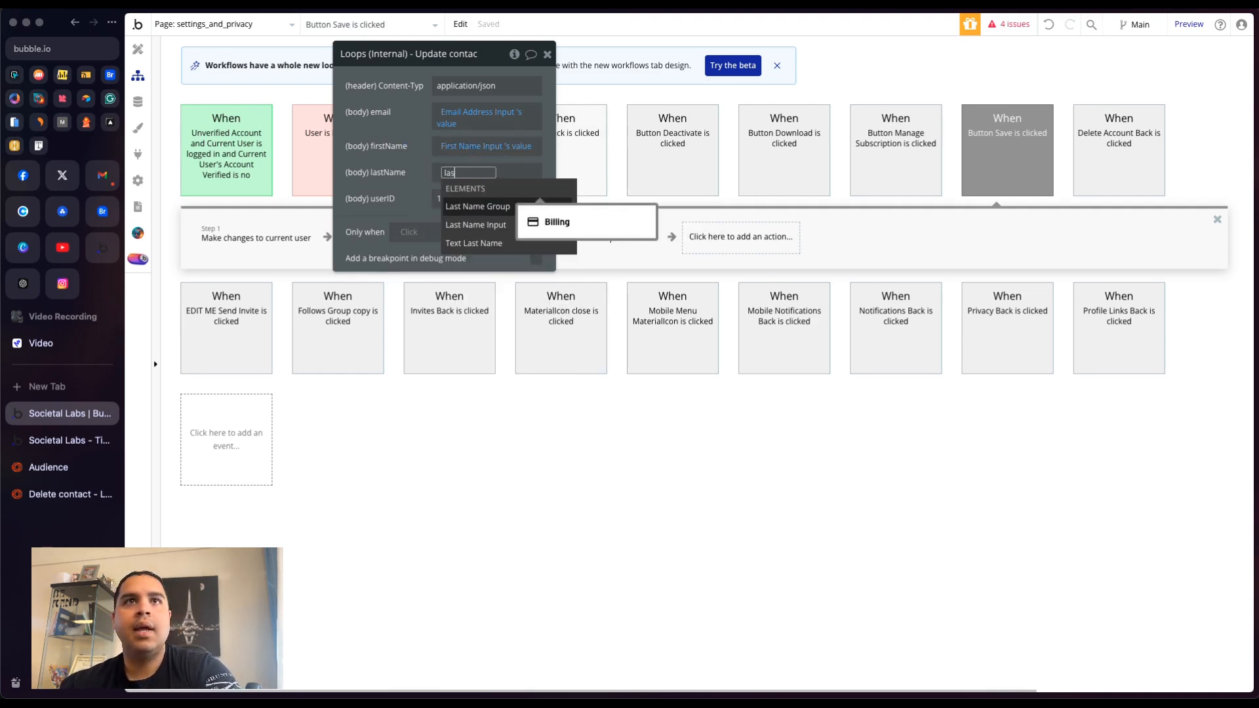
left_click(501, 227)
left_click(500, 219)
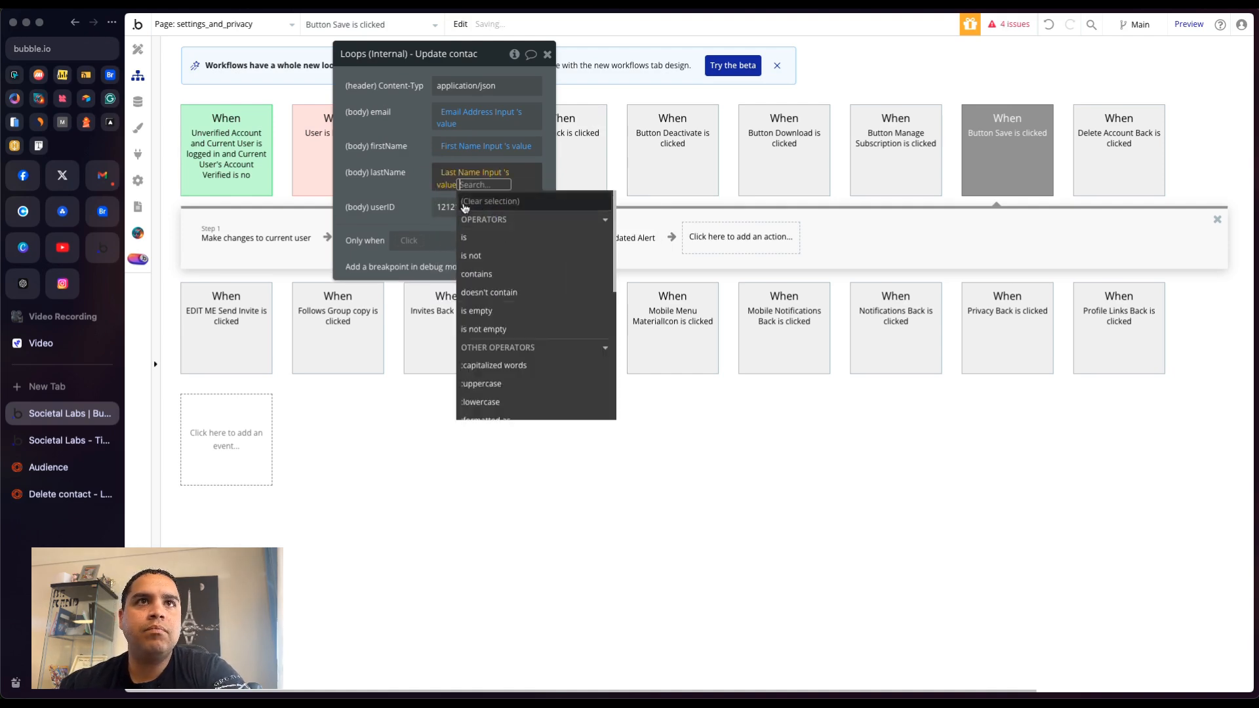
left_click(474, 206)
- Set the Update contact action's userID to Current User's unique id and close the action editor
double_click(474, 202)
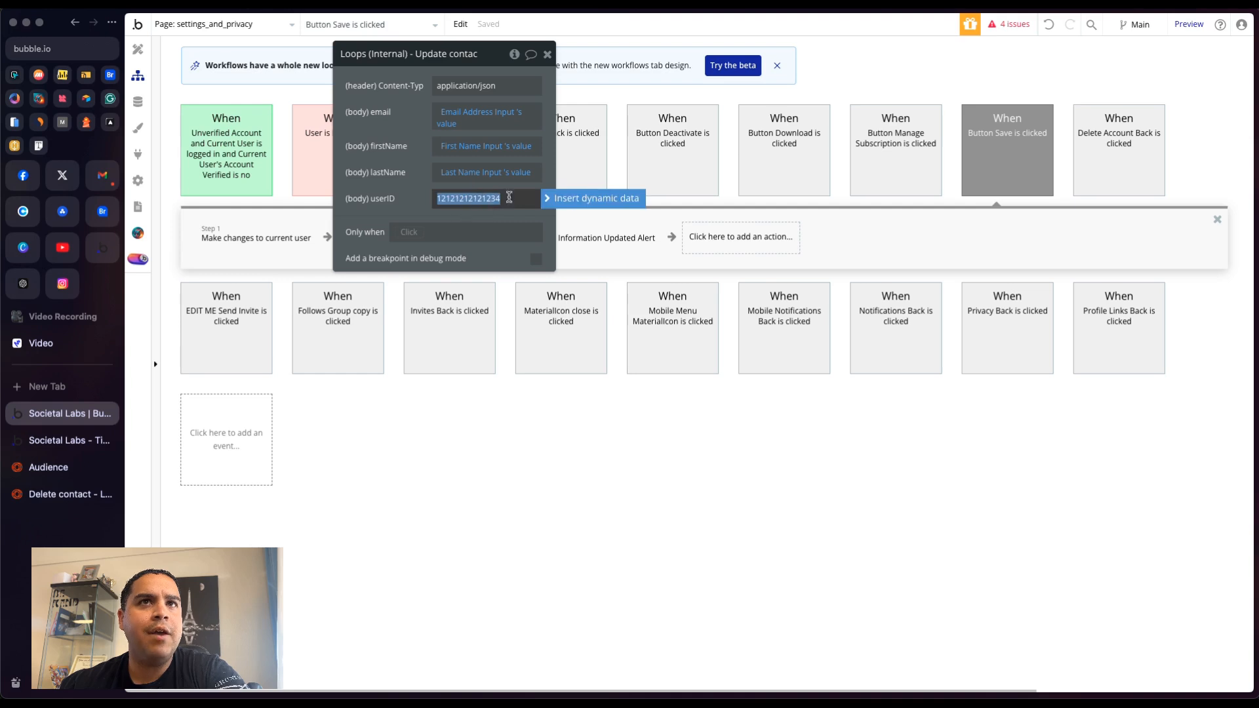
left_click(568, 198)
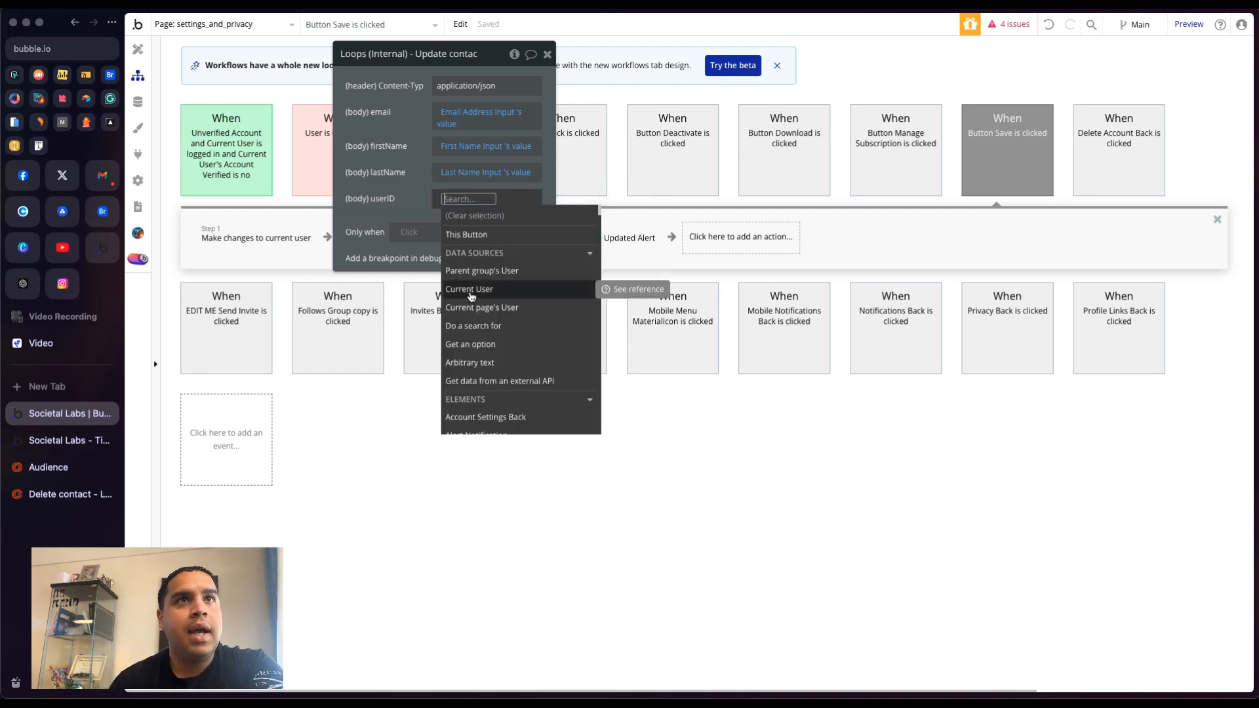
left_click(469, 291)
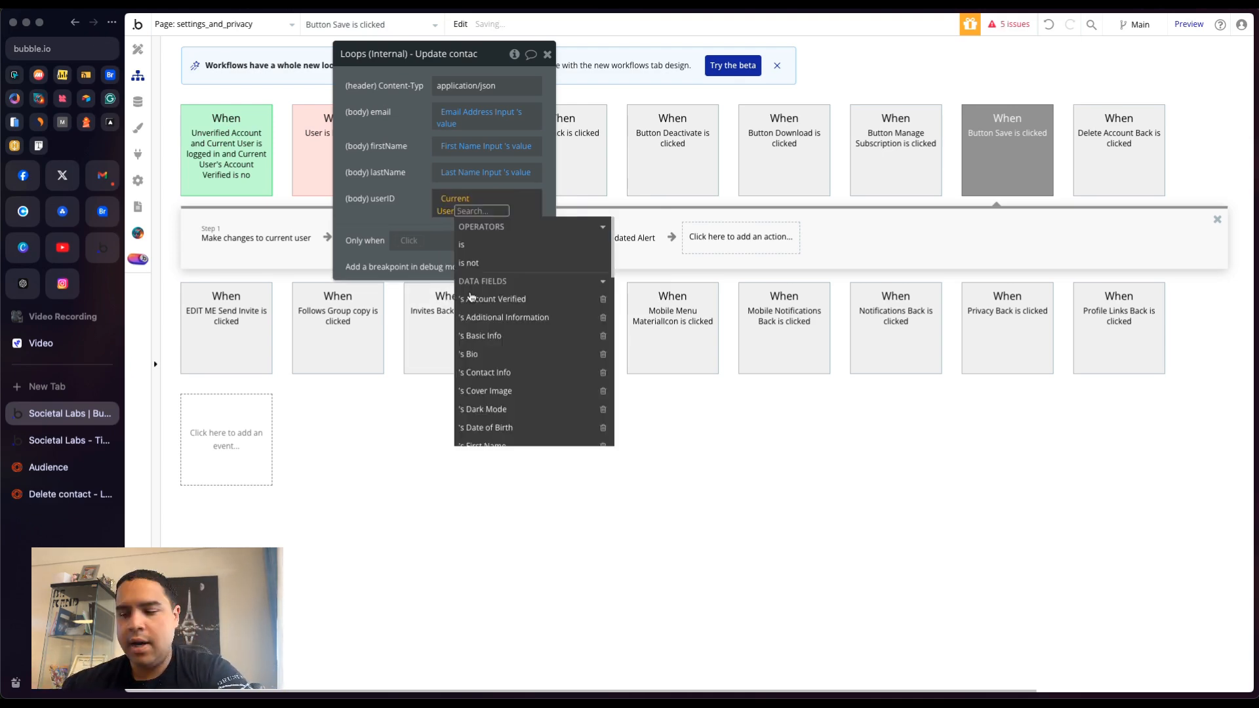
type("uni")
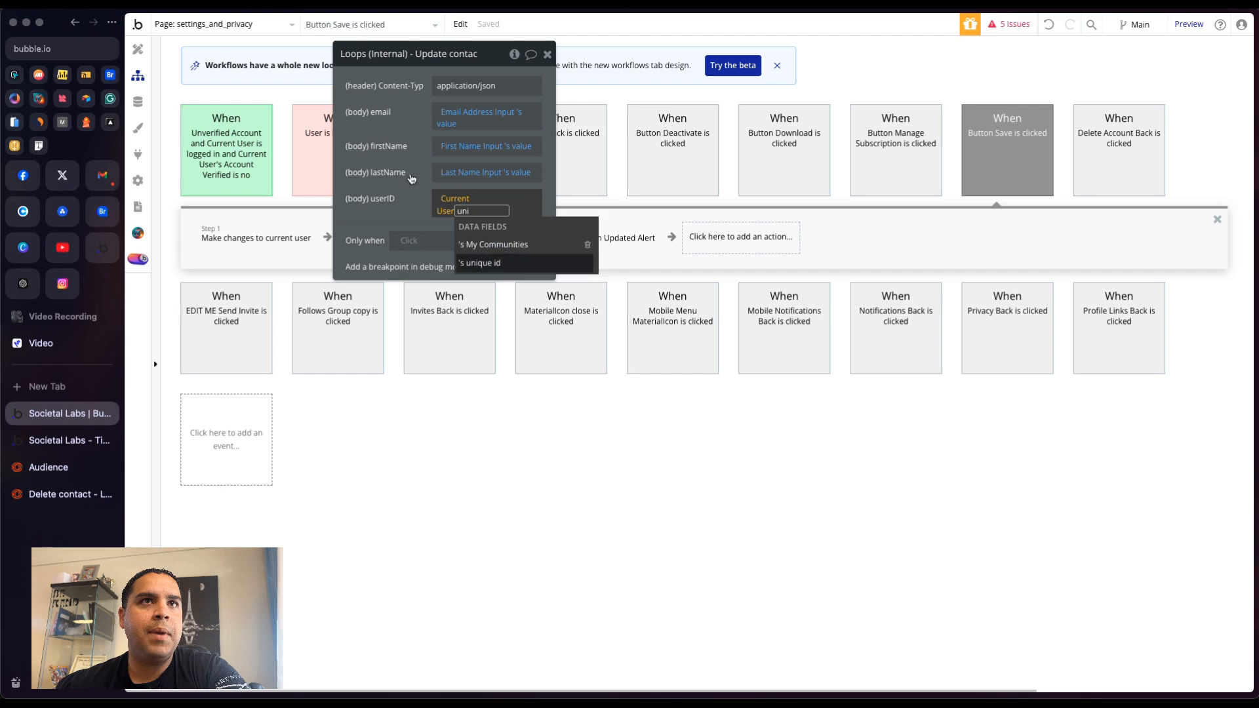
key("Return")
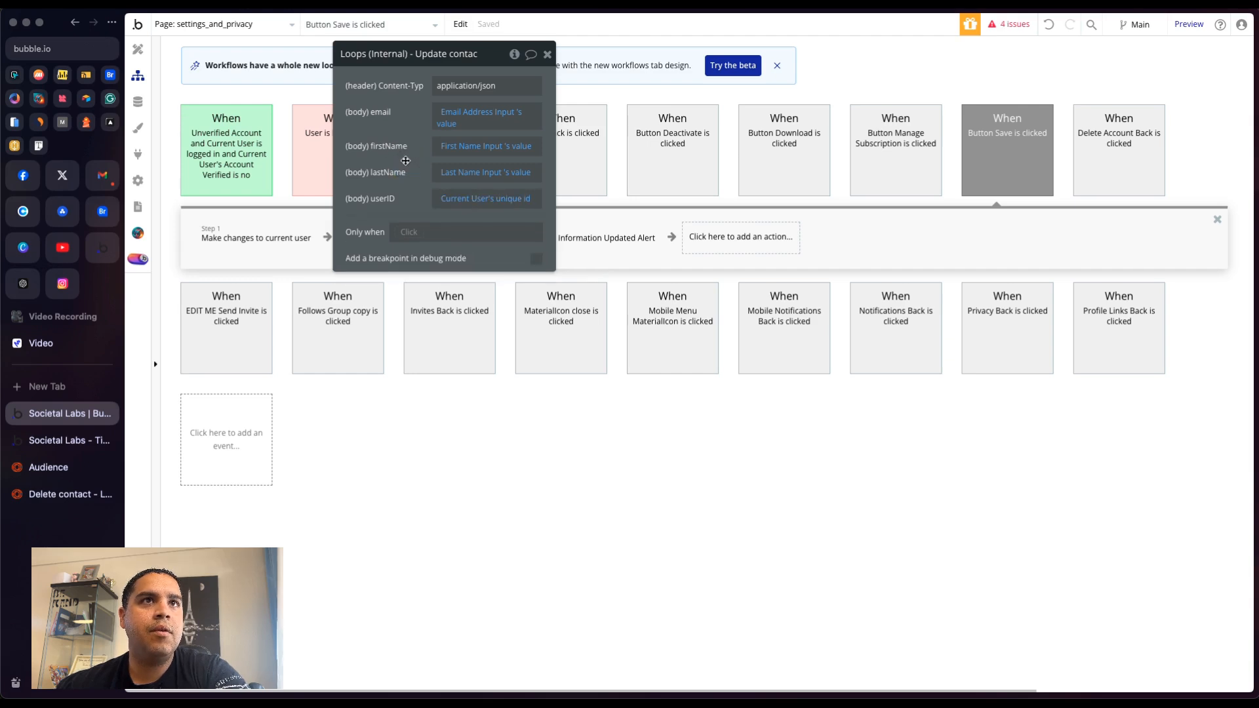
left_click(547, 53)
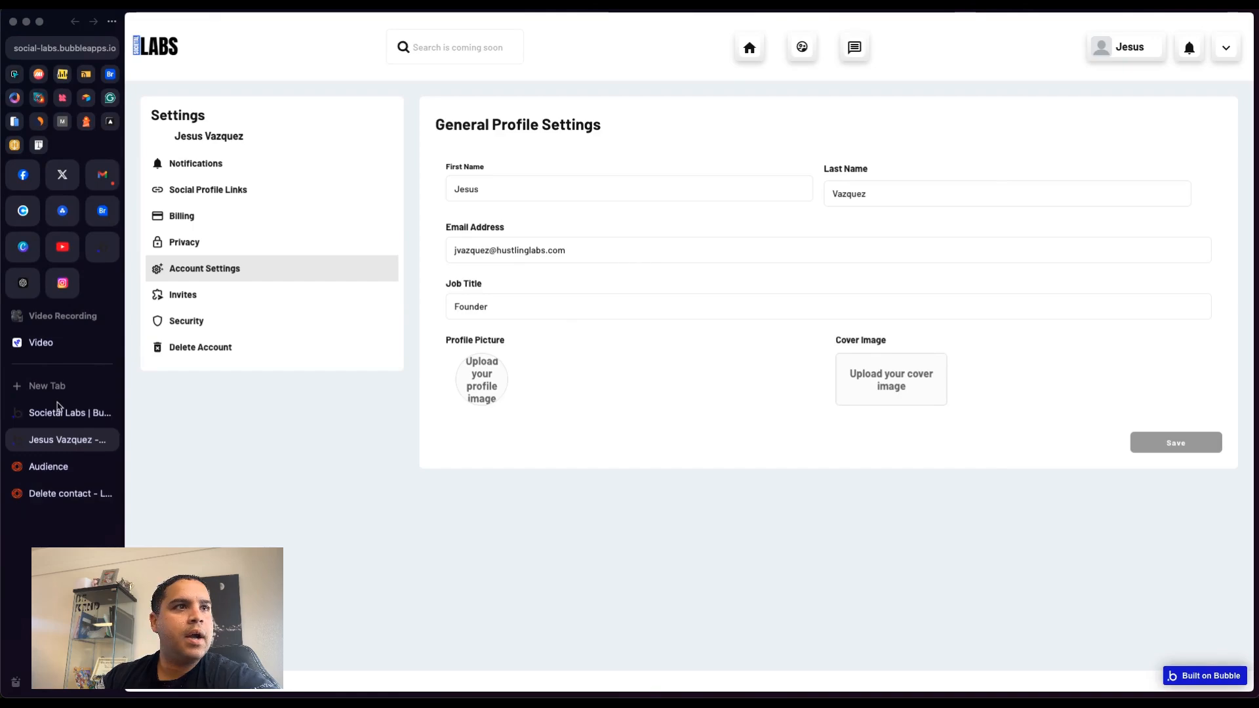
- In the live app, change the profile's first name to Vin and last name to Diesel, save, and check the Loops audience
left_click(48, 466)
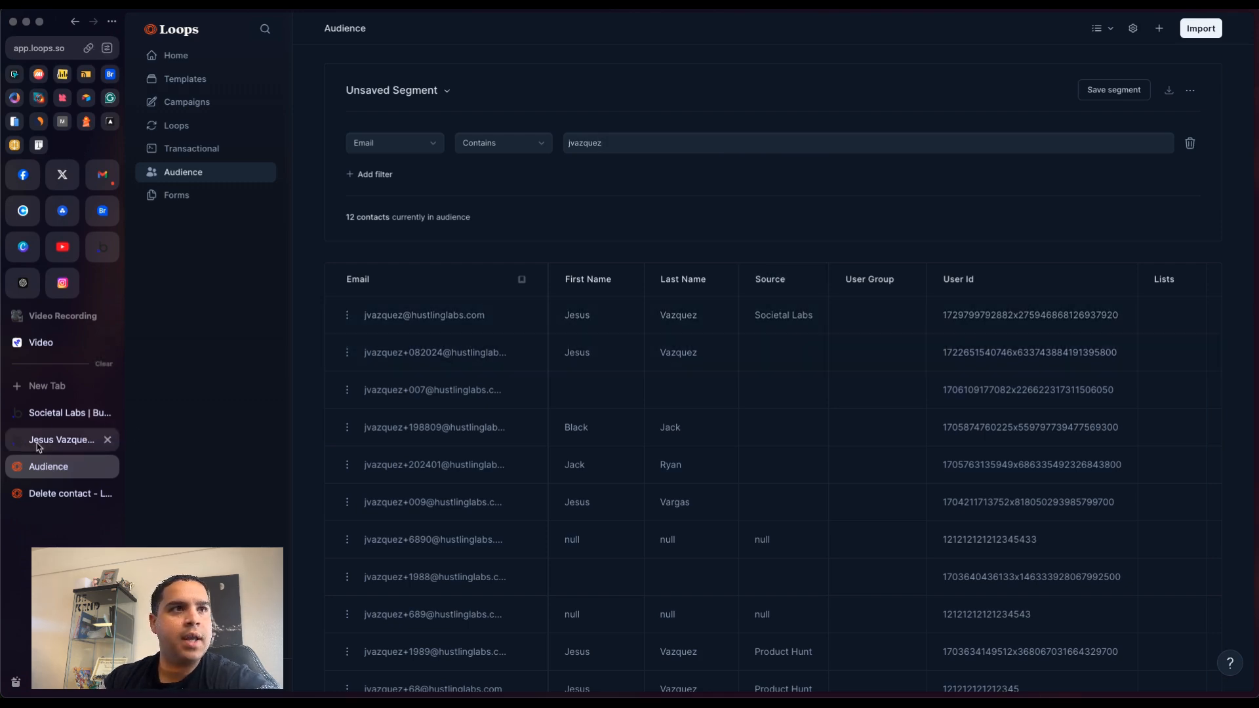
left_click(59, 439)
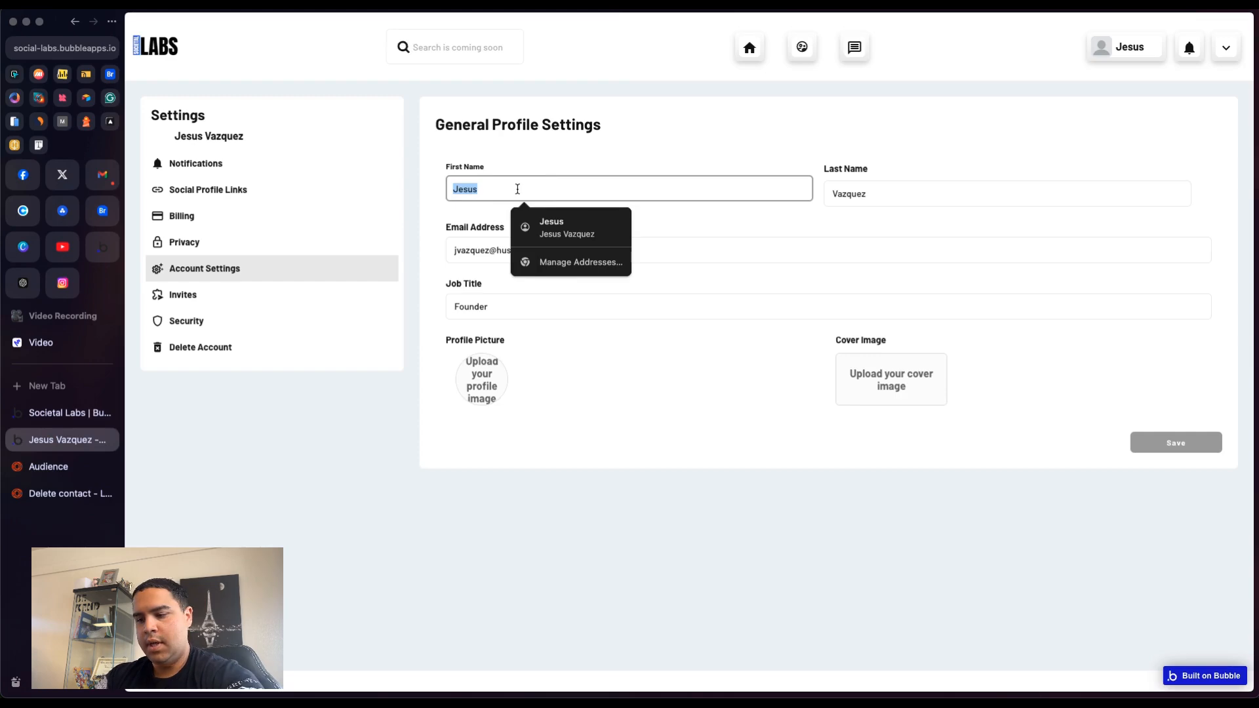
type("Vin")
key("Tab")
type("Die")
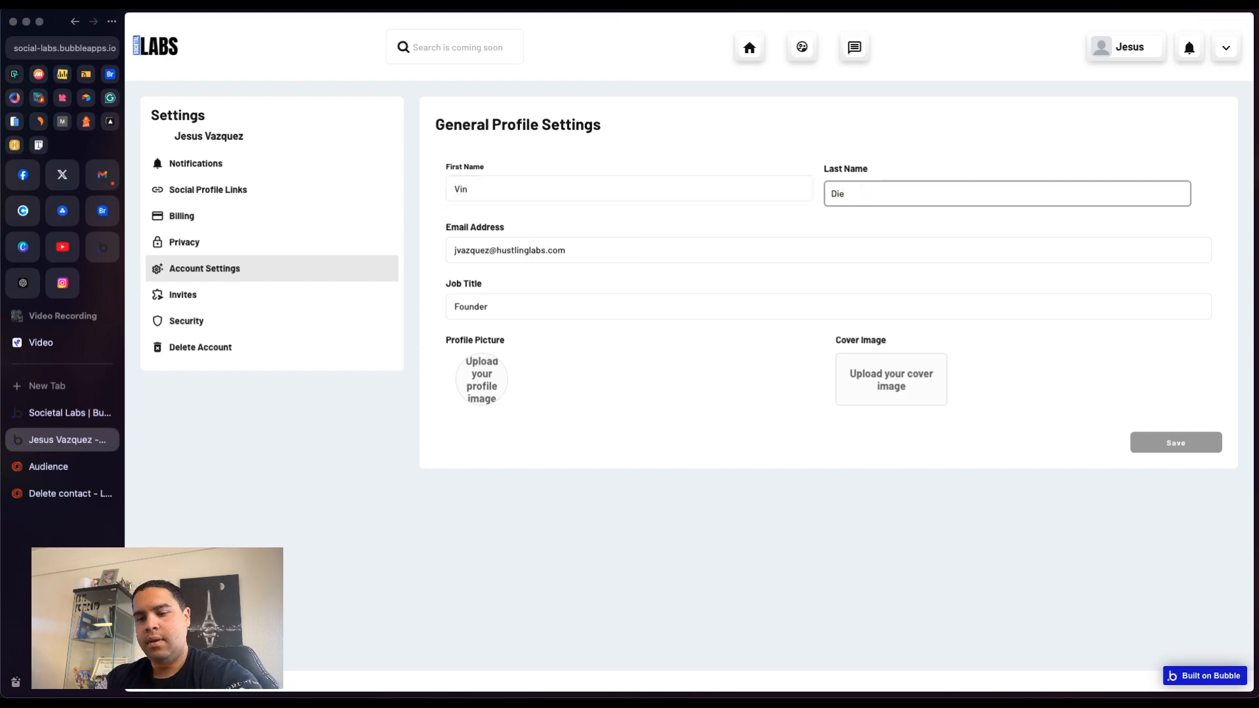
type("ser")
key("BackSpace")
type("l")
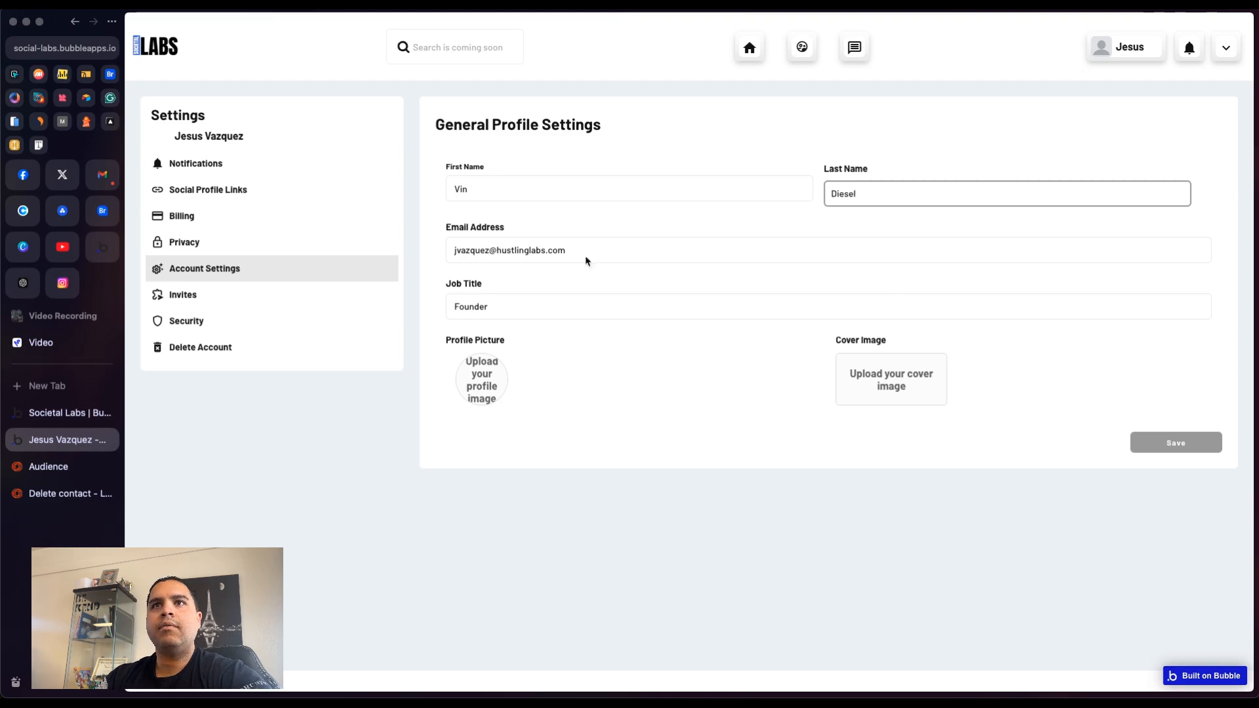
left_click(1175, 444)
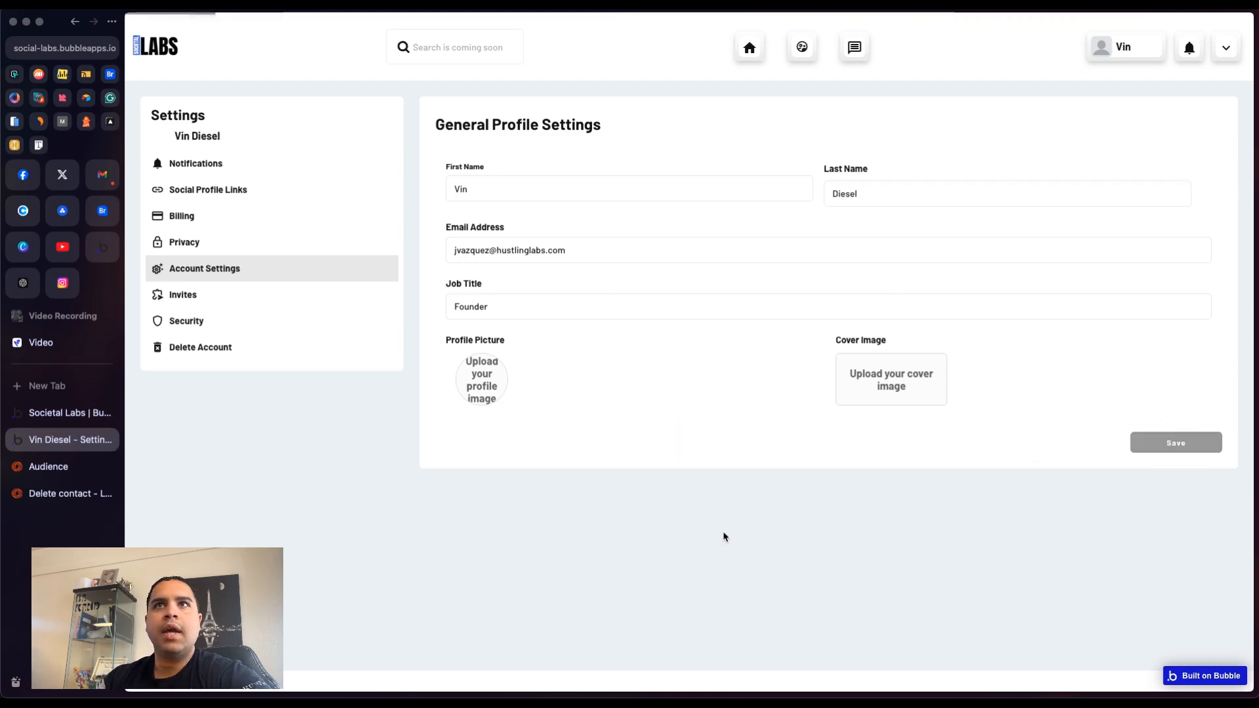
left_click(43, 470)
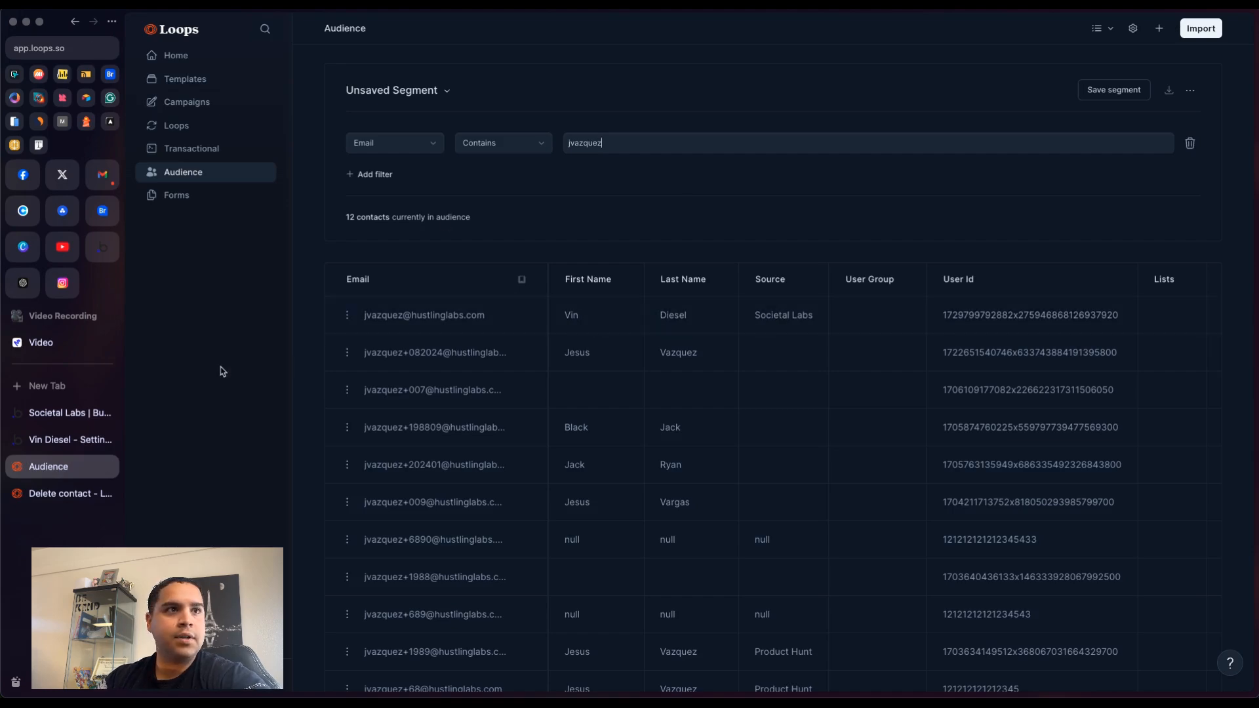
left_click(52, 440)
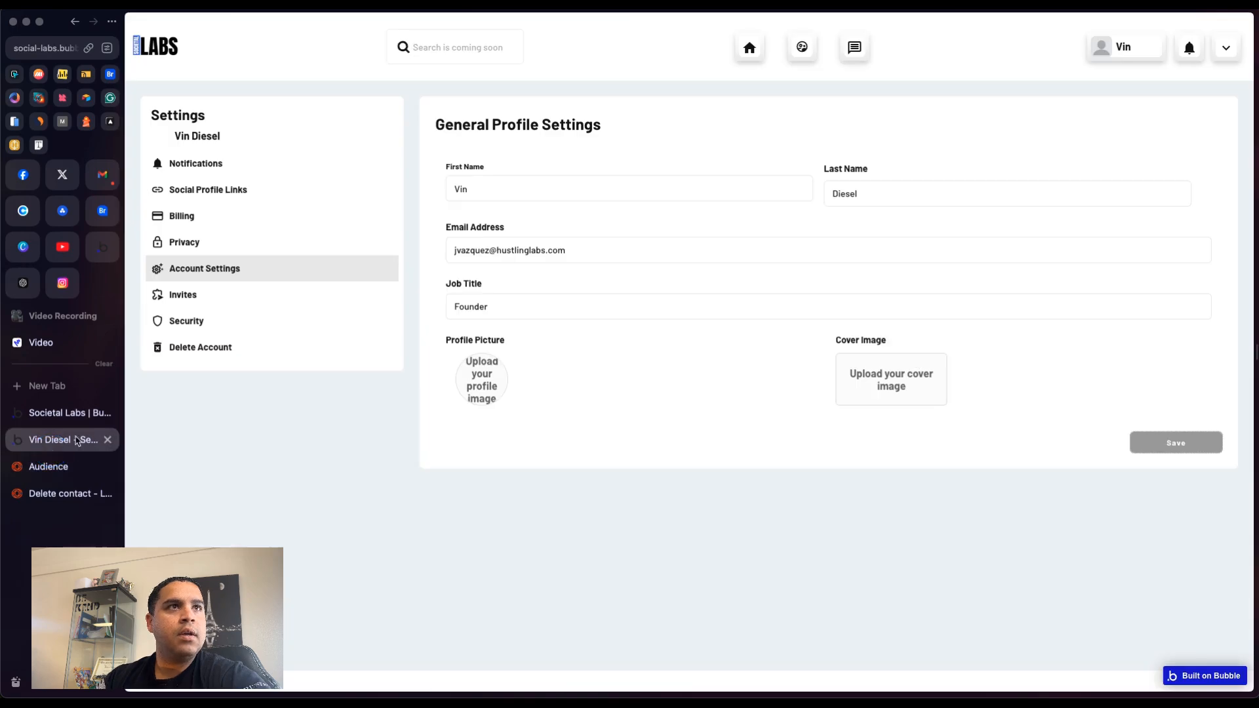
- Deactivate the account from the Delete Account popup, then review the contact list in the Loops audience
left_click(207, 348)
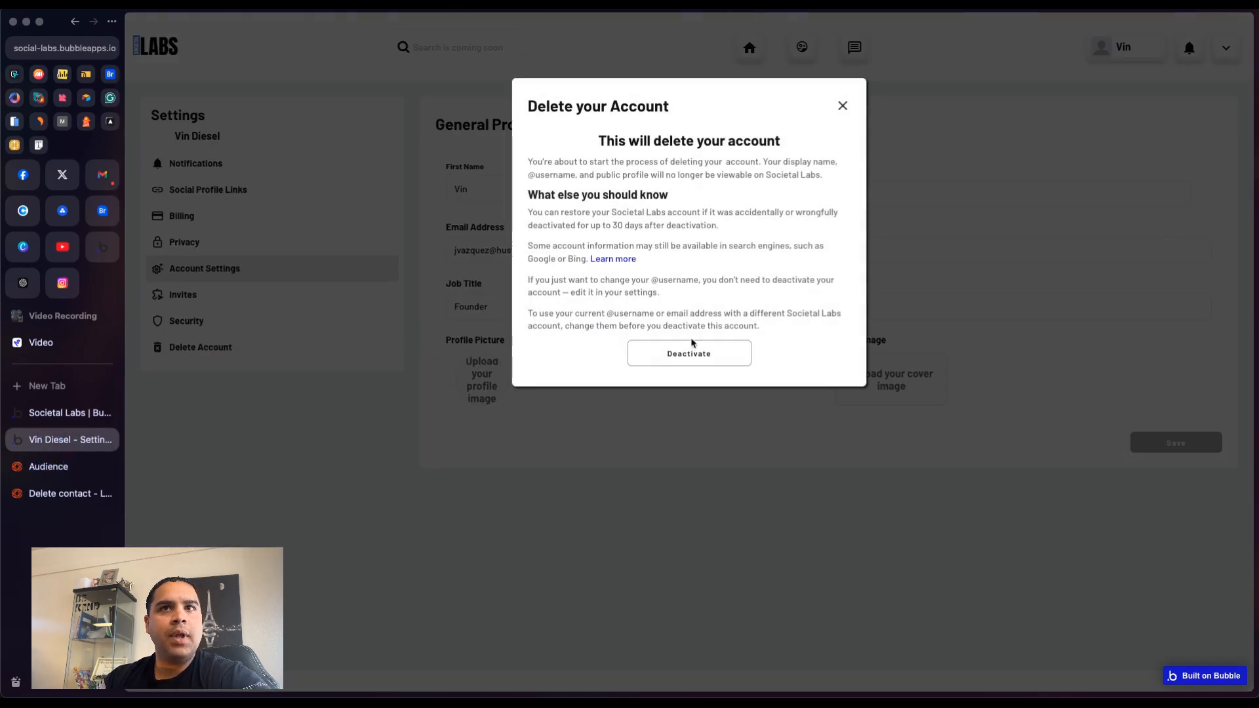
left_click(695, 361)
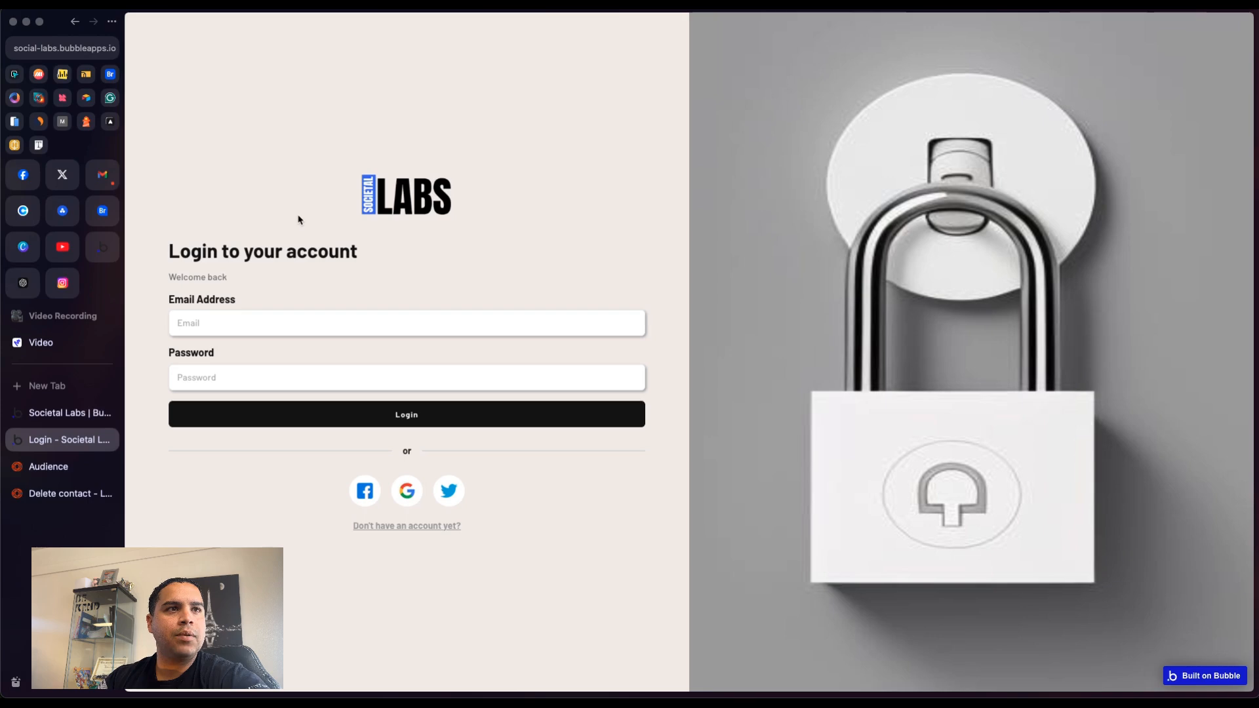
left_click(47, 477)
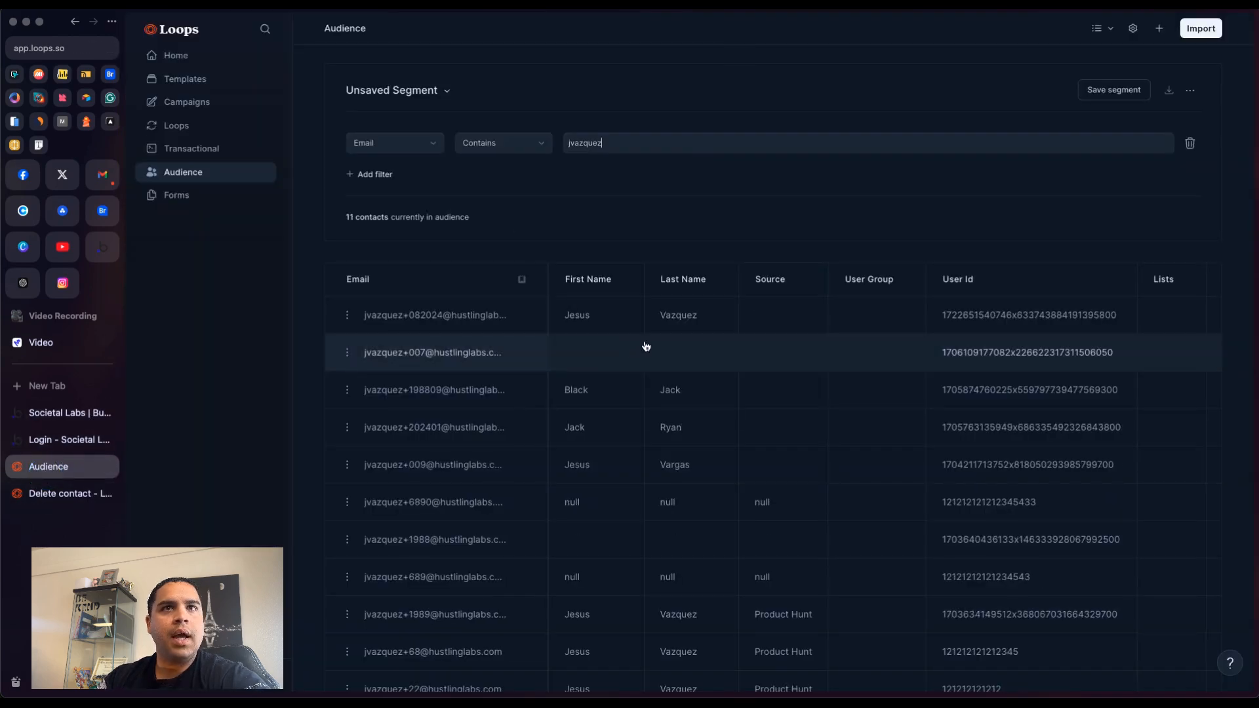